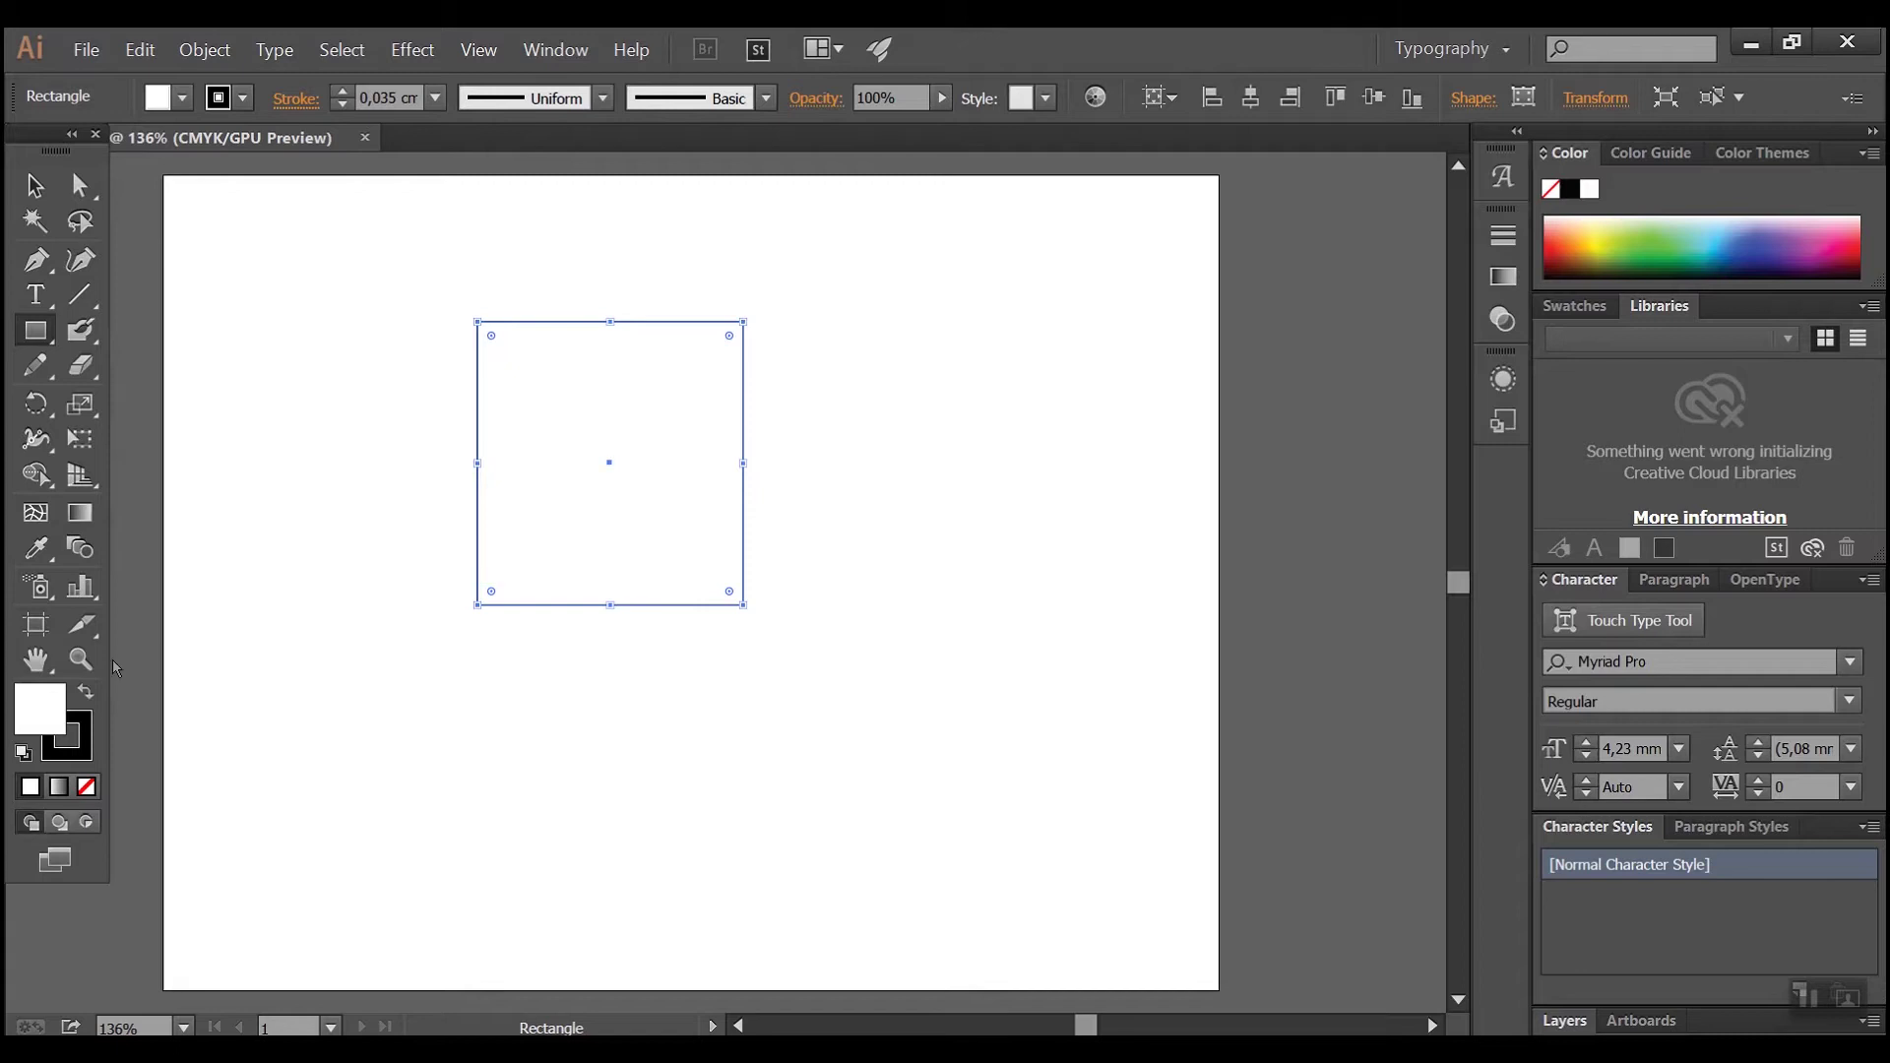
- Use the Selection tool to deselect everything and reselect the rectangle on the artboard
click(35, 184)
click(807, 422)
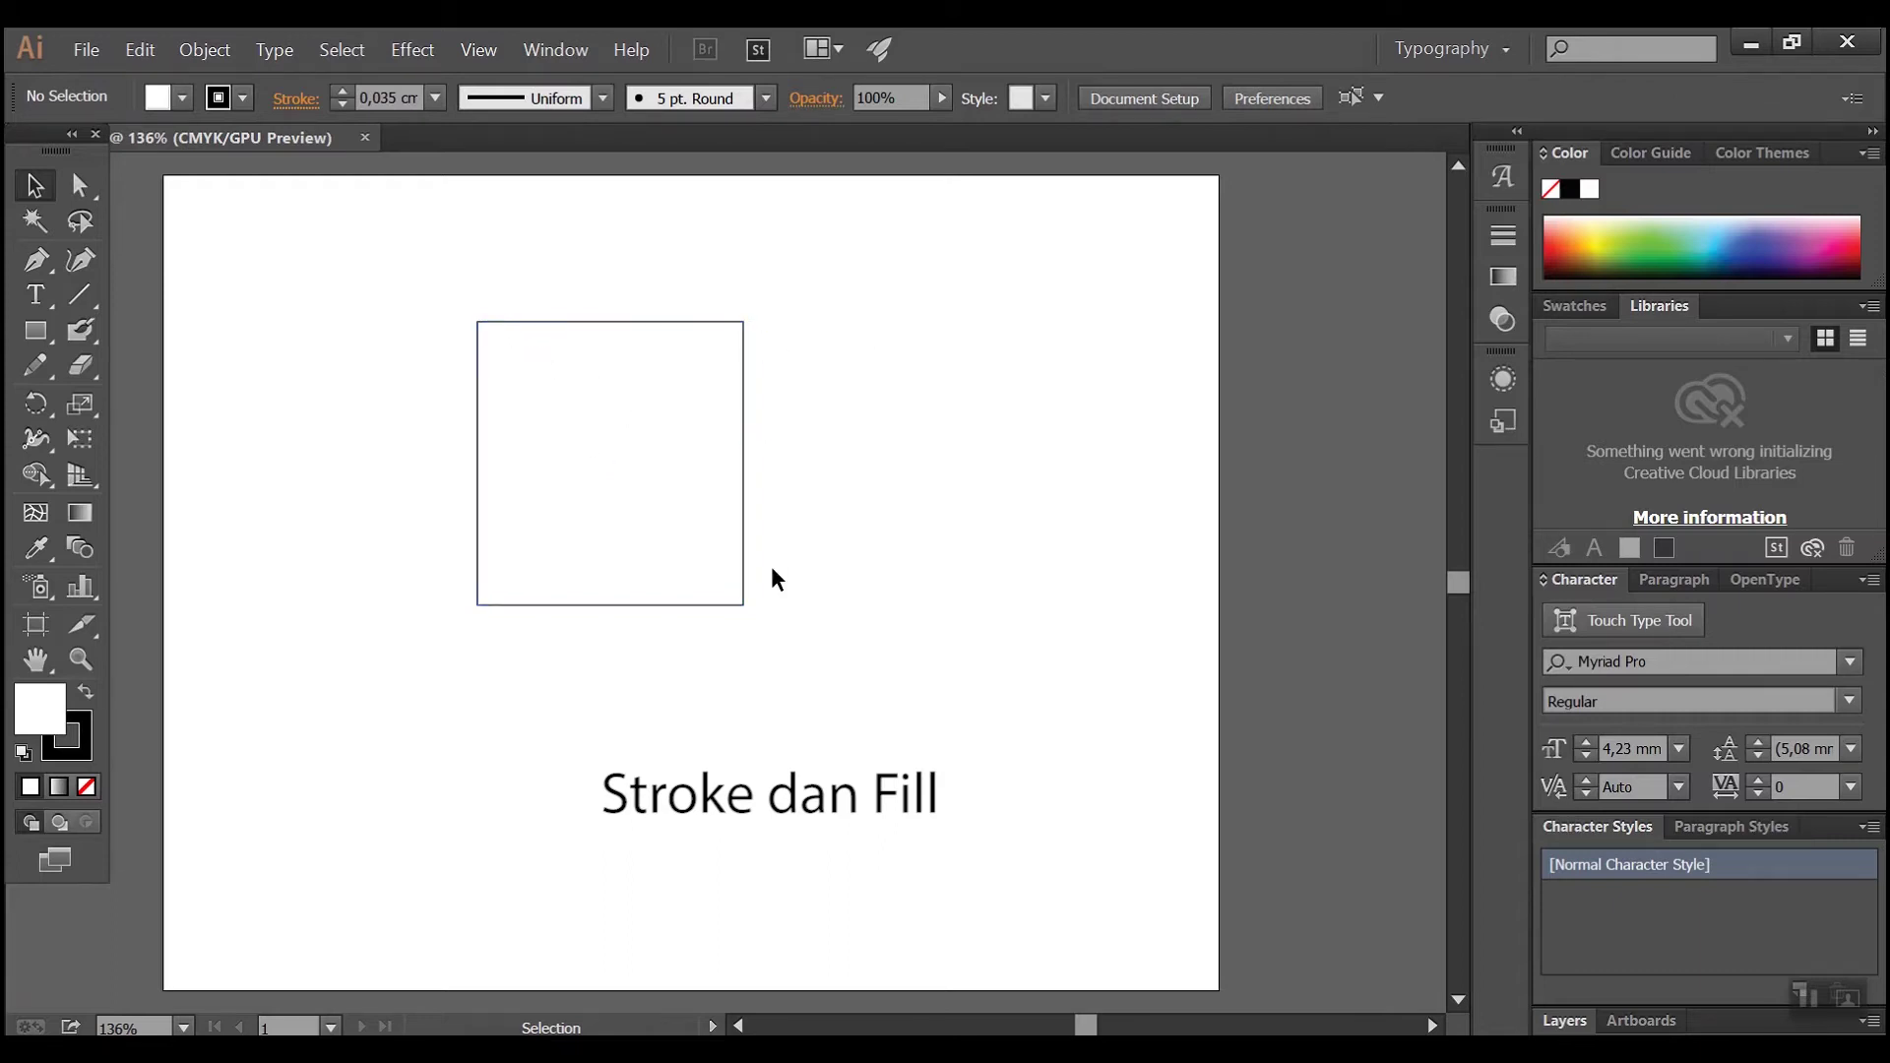
click(518, 375)
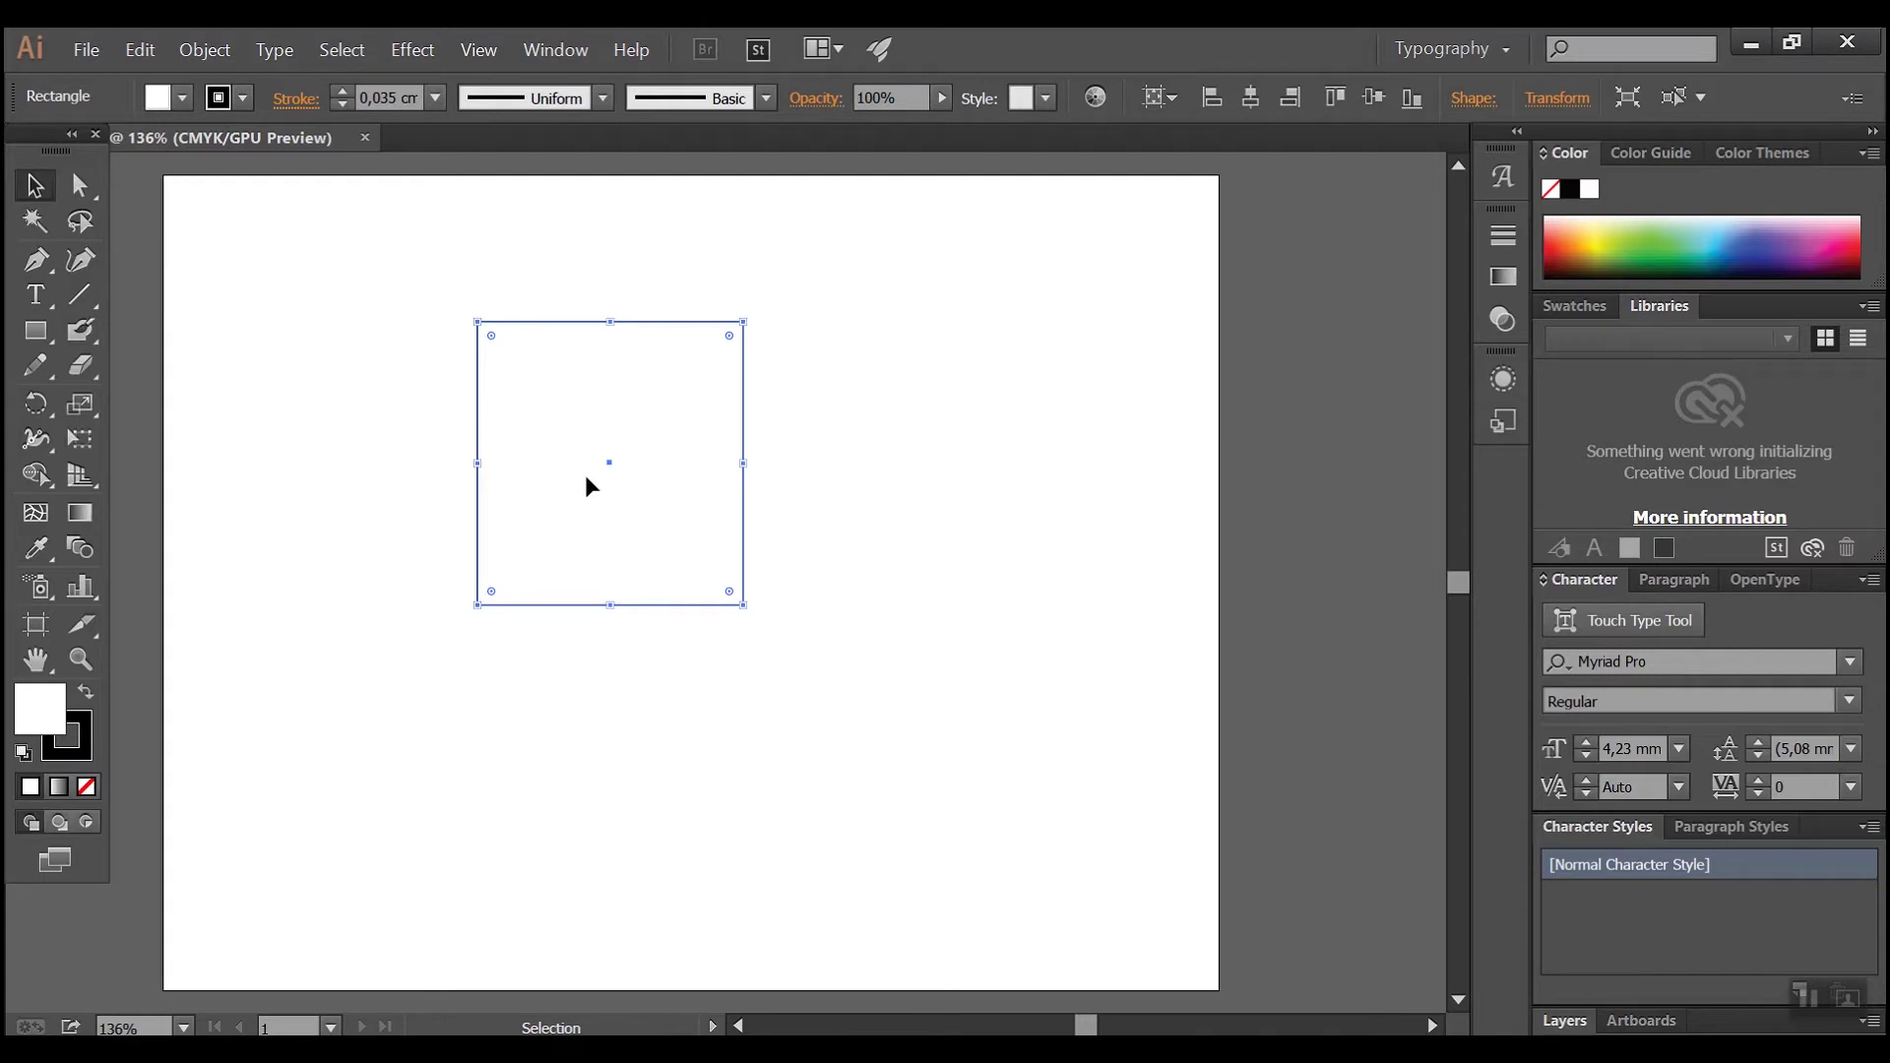
click(87, 754)
click(55, 701)
double_click(54, 709)
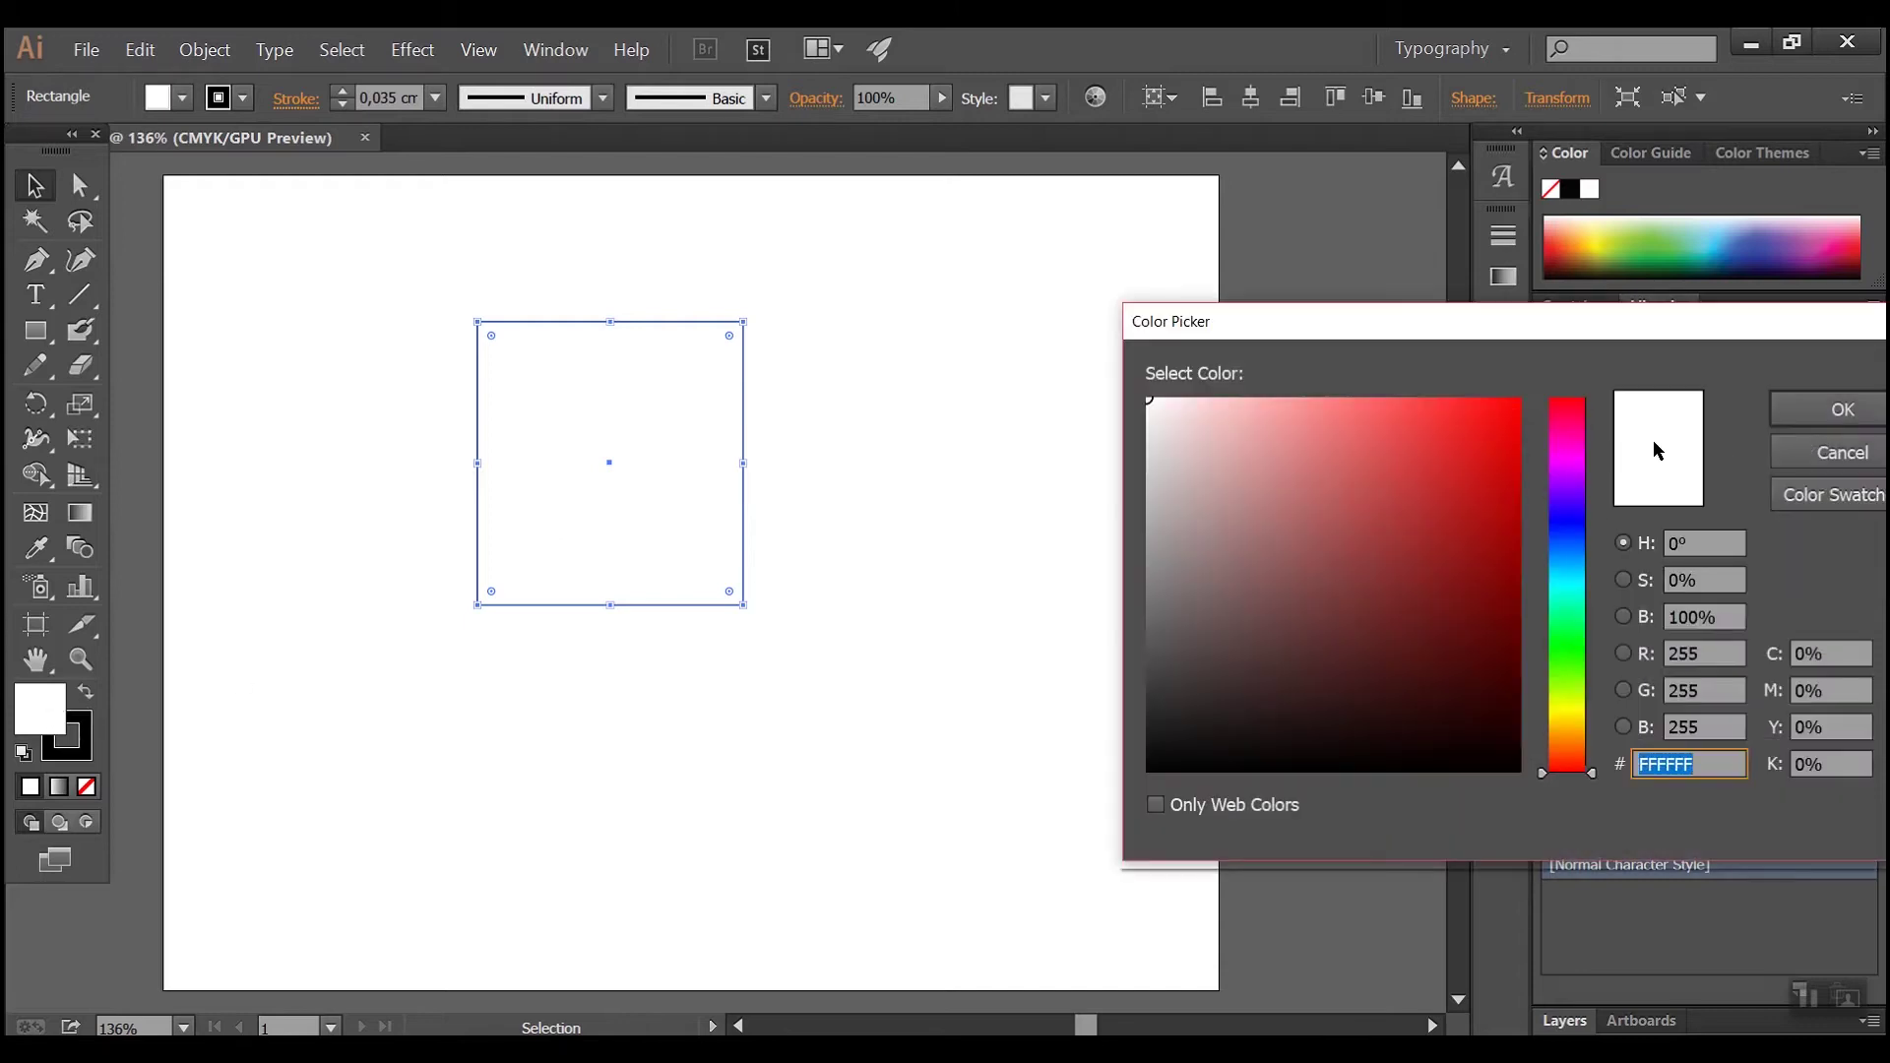
click(1817, 463)
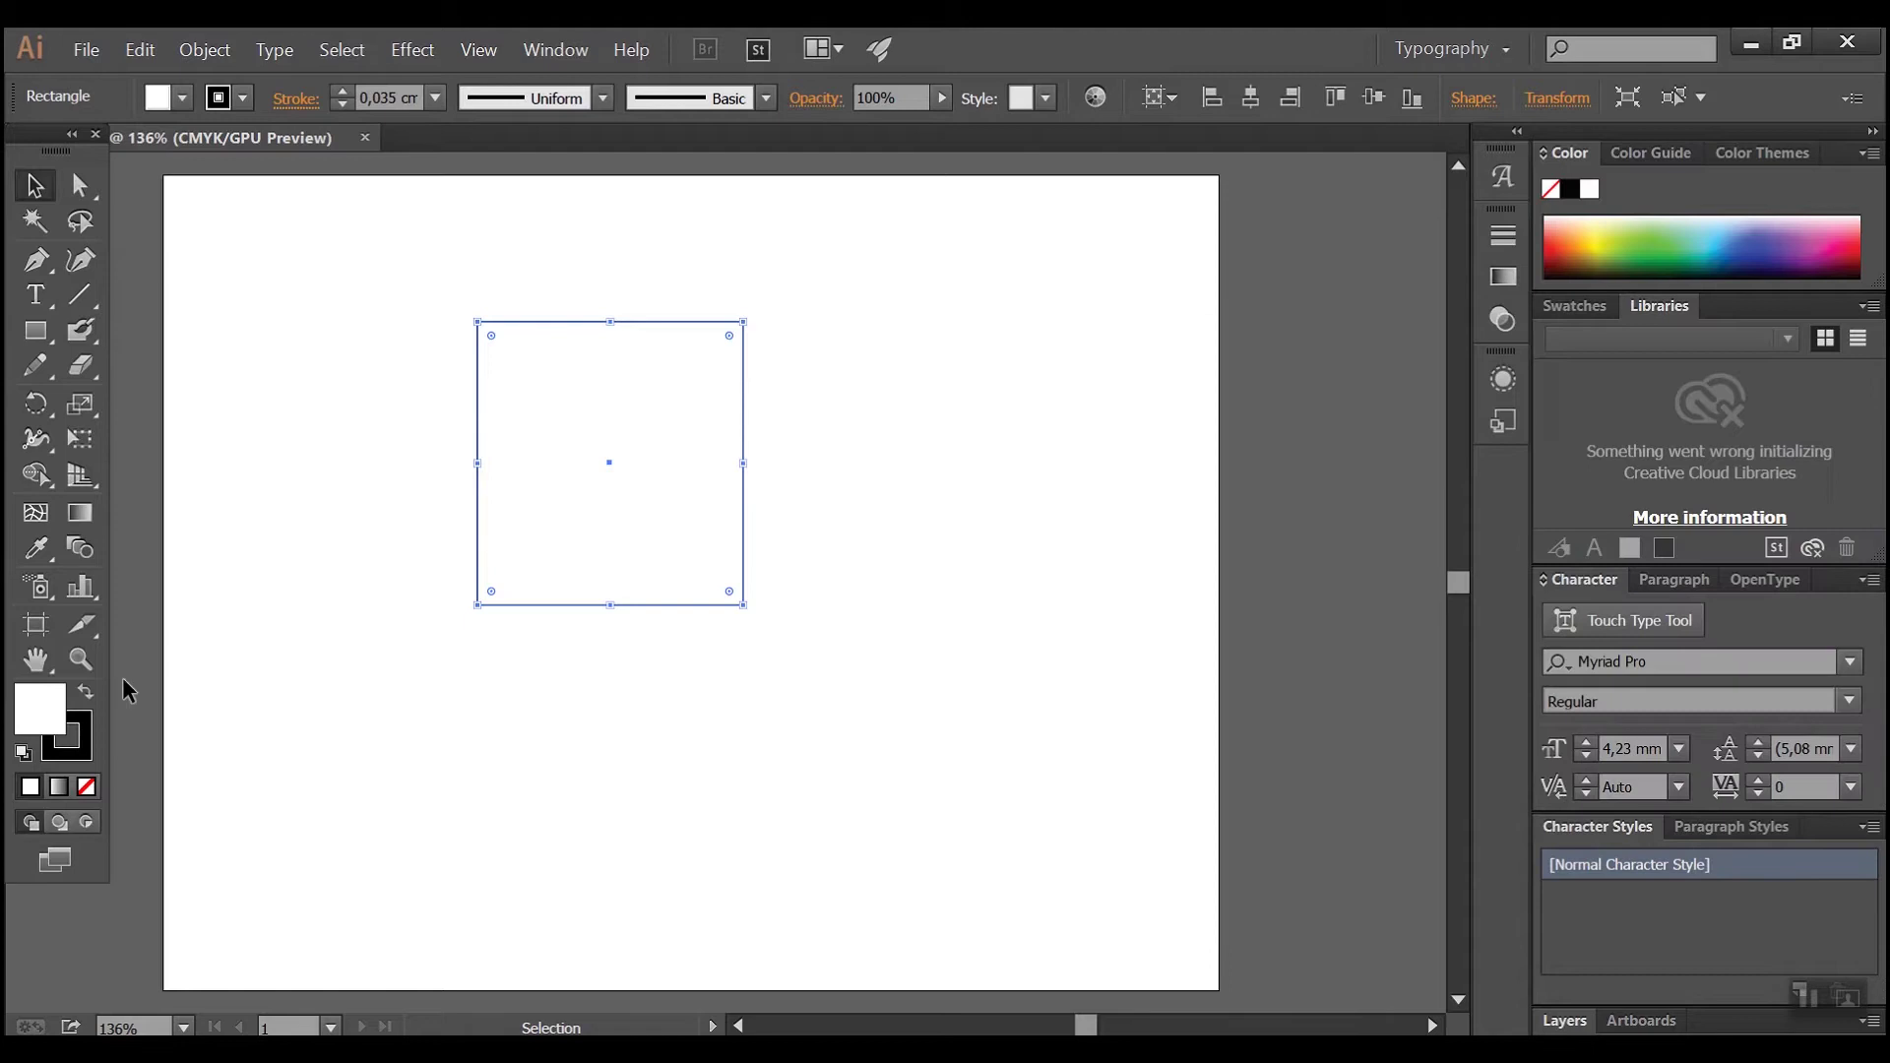
- Set the rectangle's fill to bright red, hex FC0808, in the Color Picker
double_click(51, 724)
drag(1339, 315, 1061, 248)
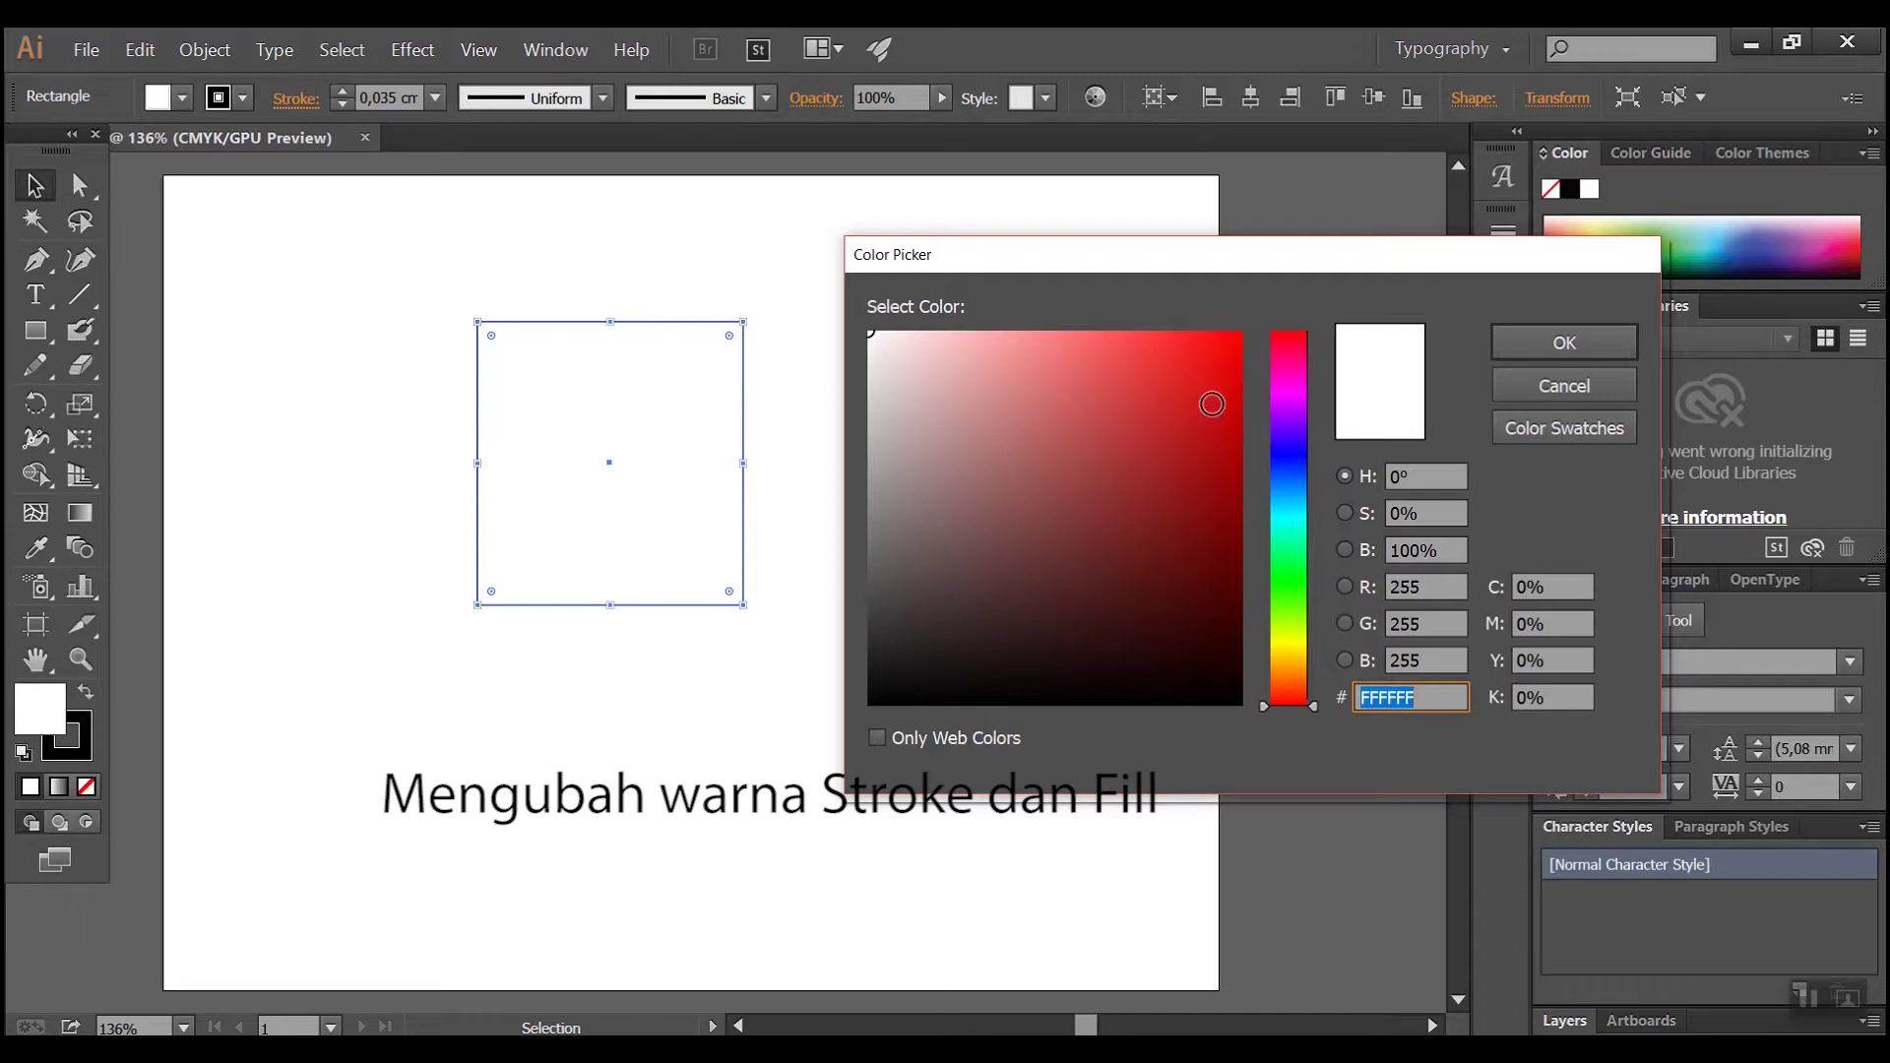
click(1184, 404)
drag(1202, 594, 1226, 544)
drag(1224, 423, 1233, 334)
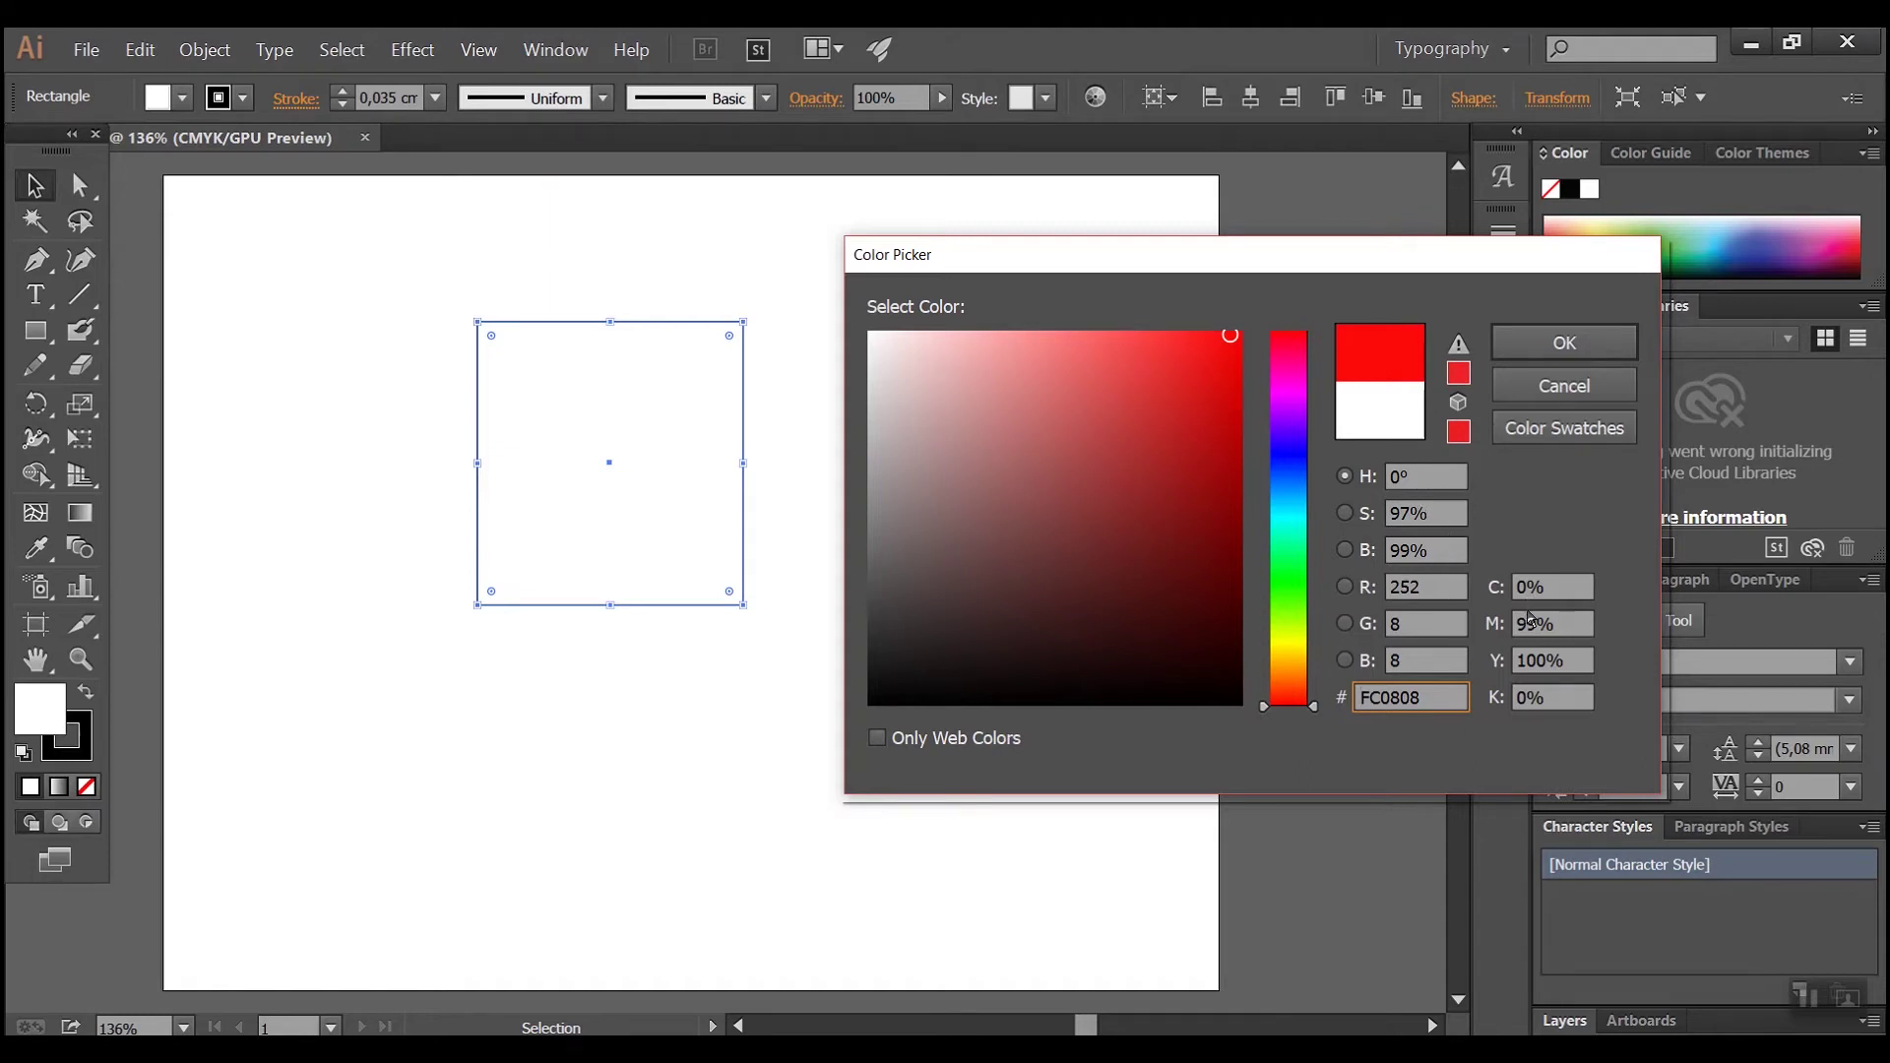
double_click(1370, 698)
click(1560, 587)
click(1548, 624)
double_click(1548, 624)
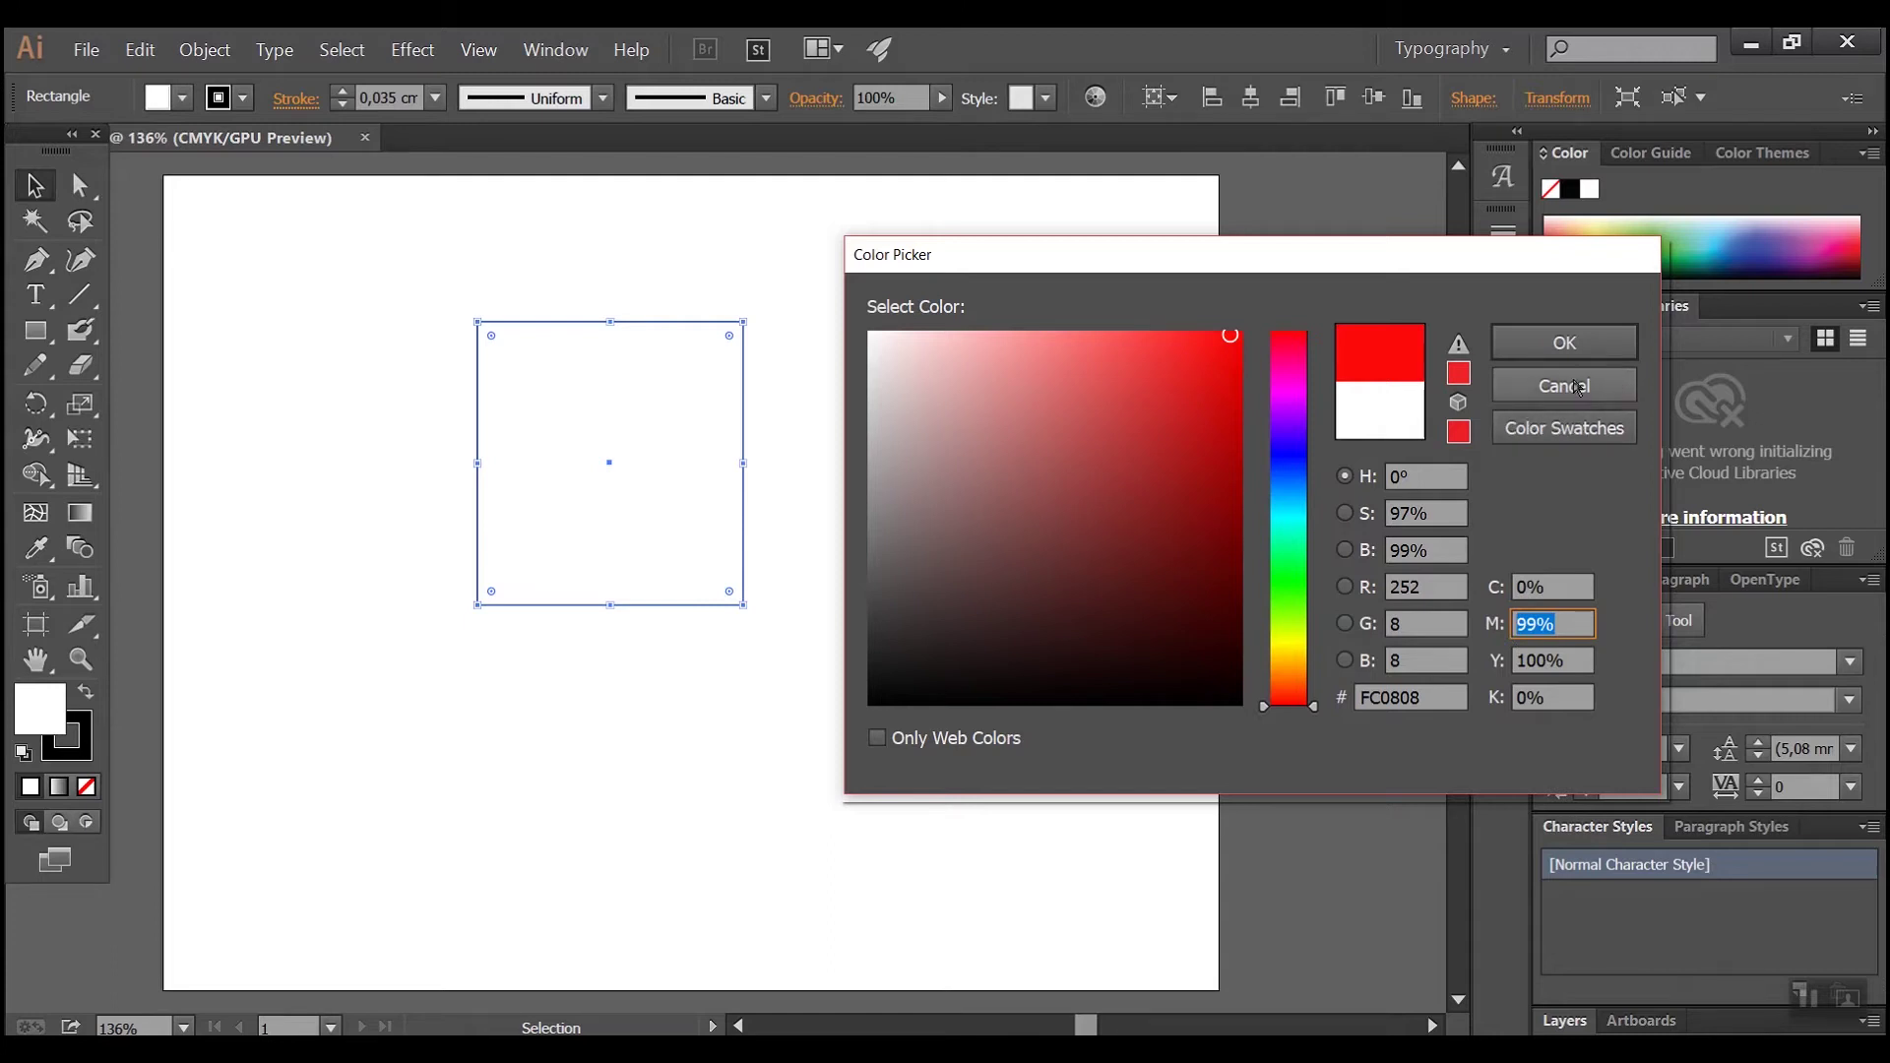
click(1526, 355)
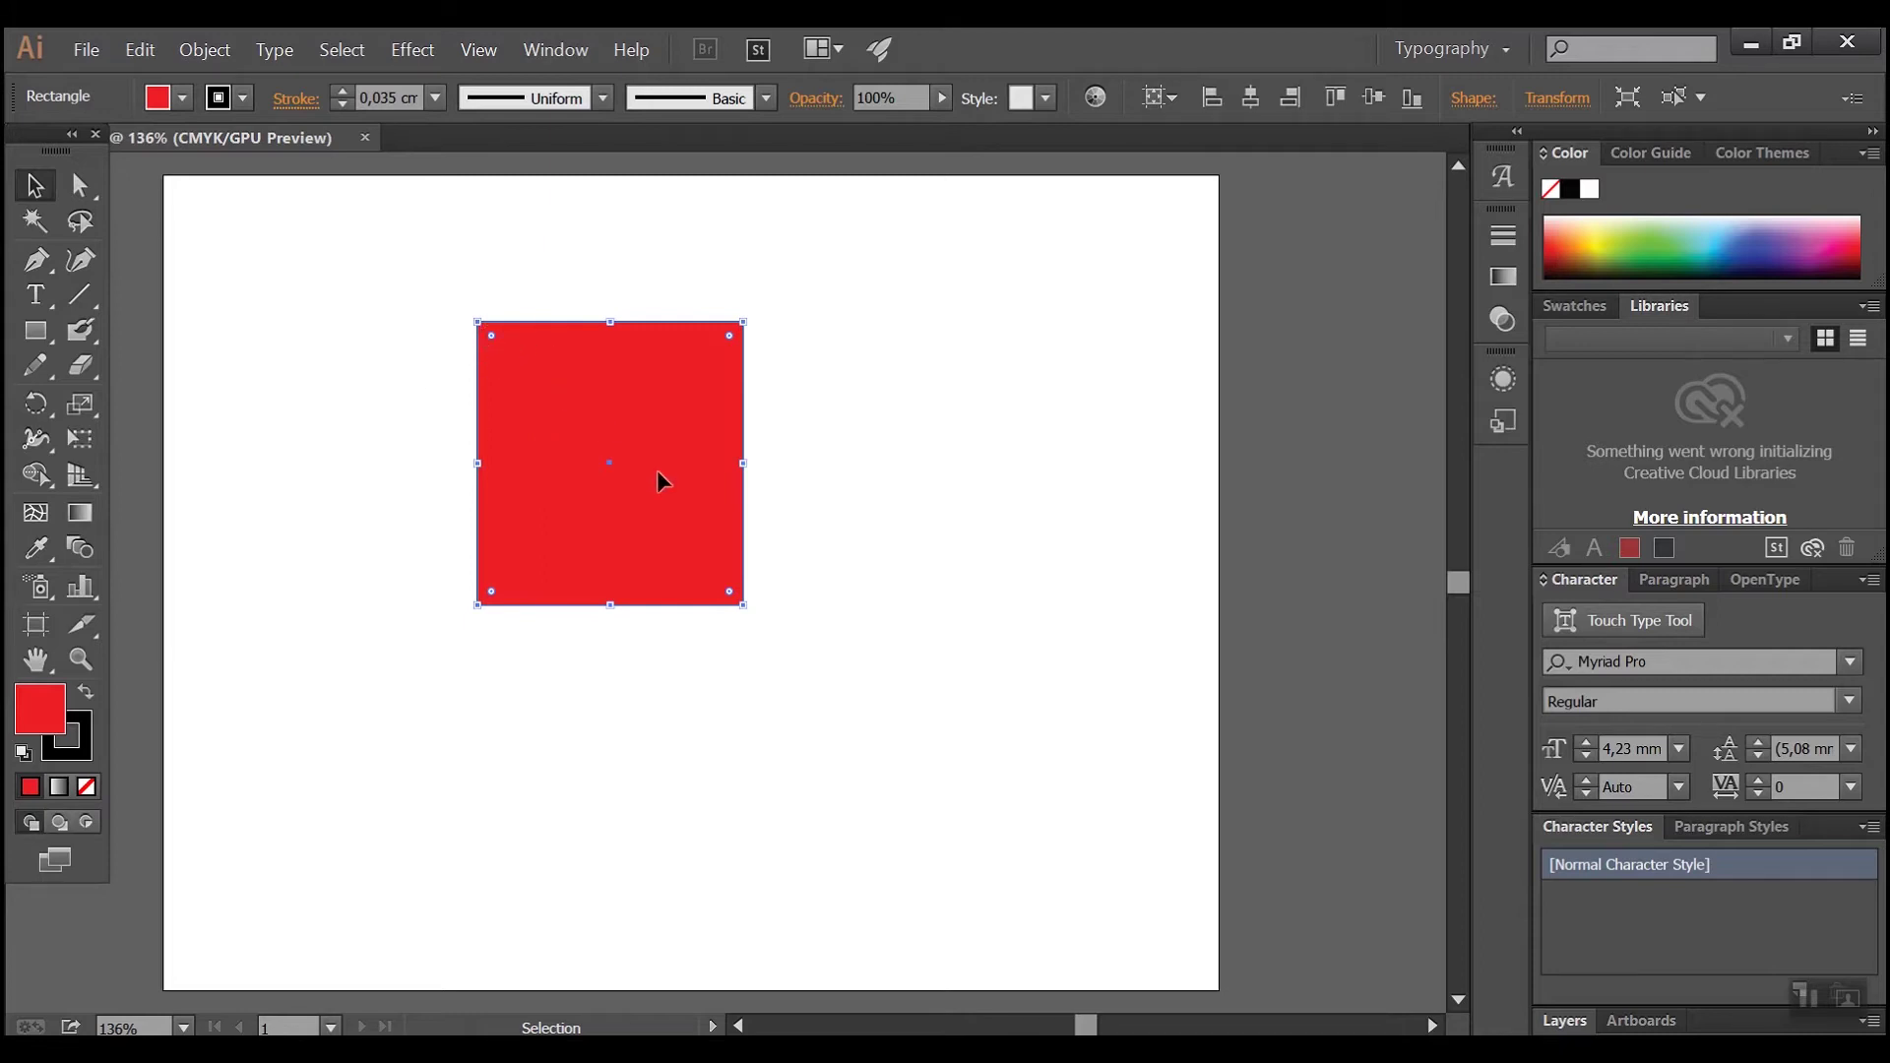
- Swap the rectangle's fill and stroke colors, and restore the default white fill and black stroke
click(83, 698)
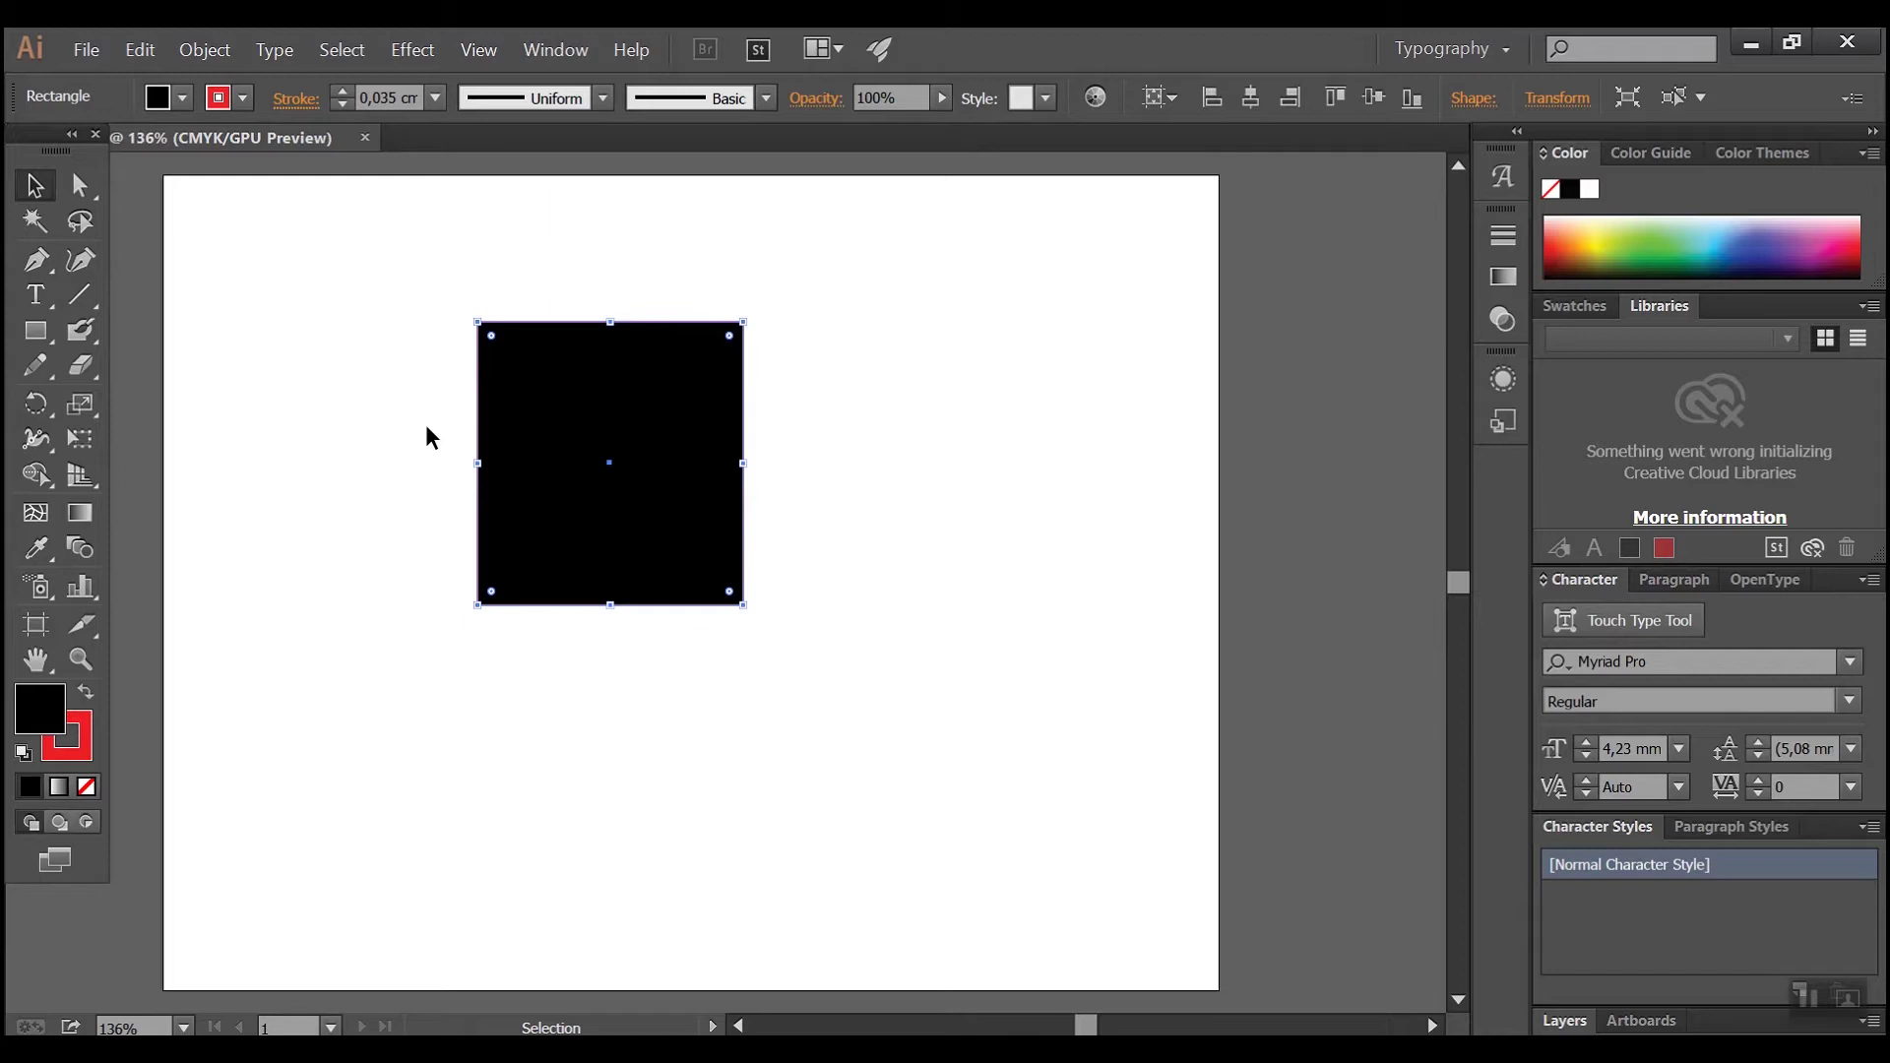
click(22, 756)
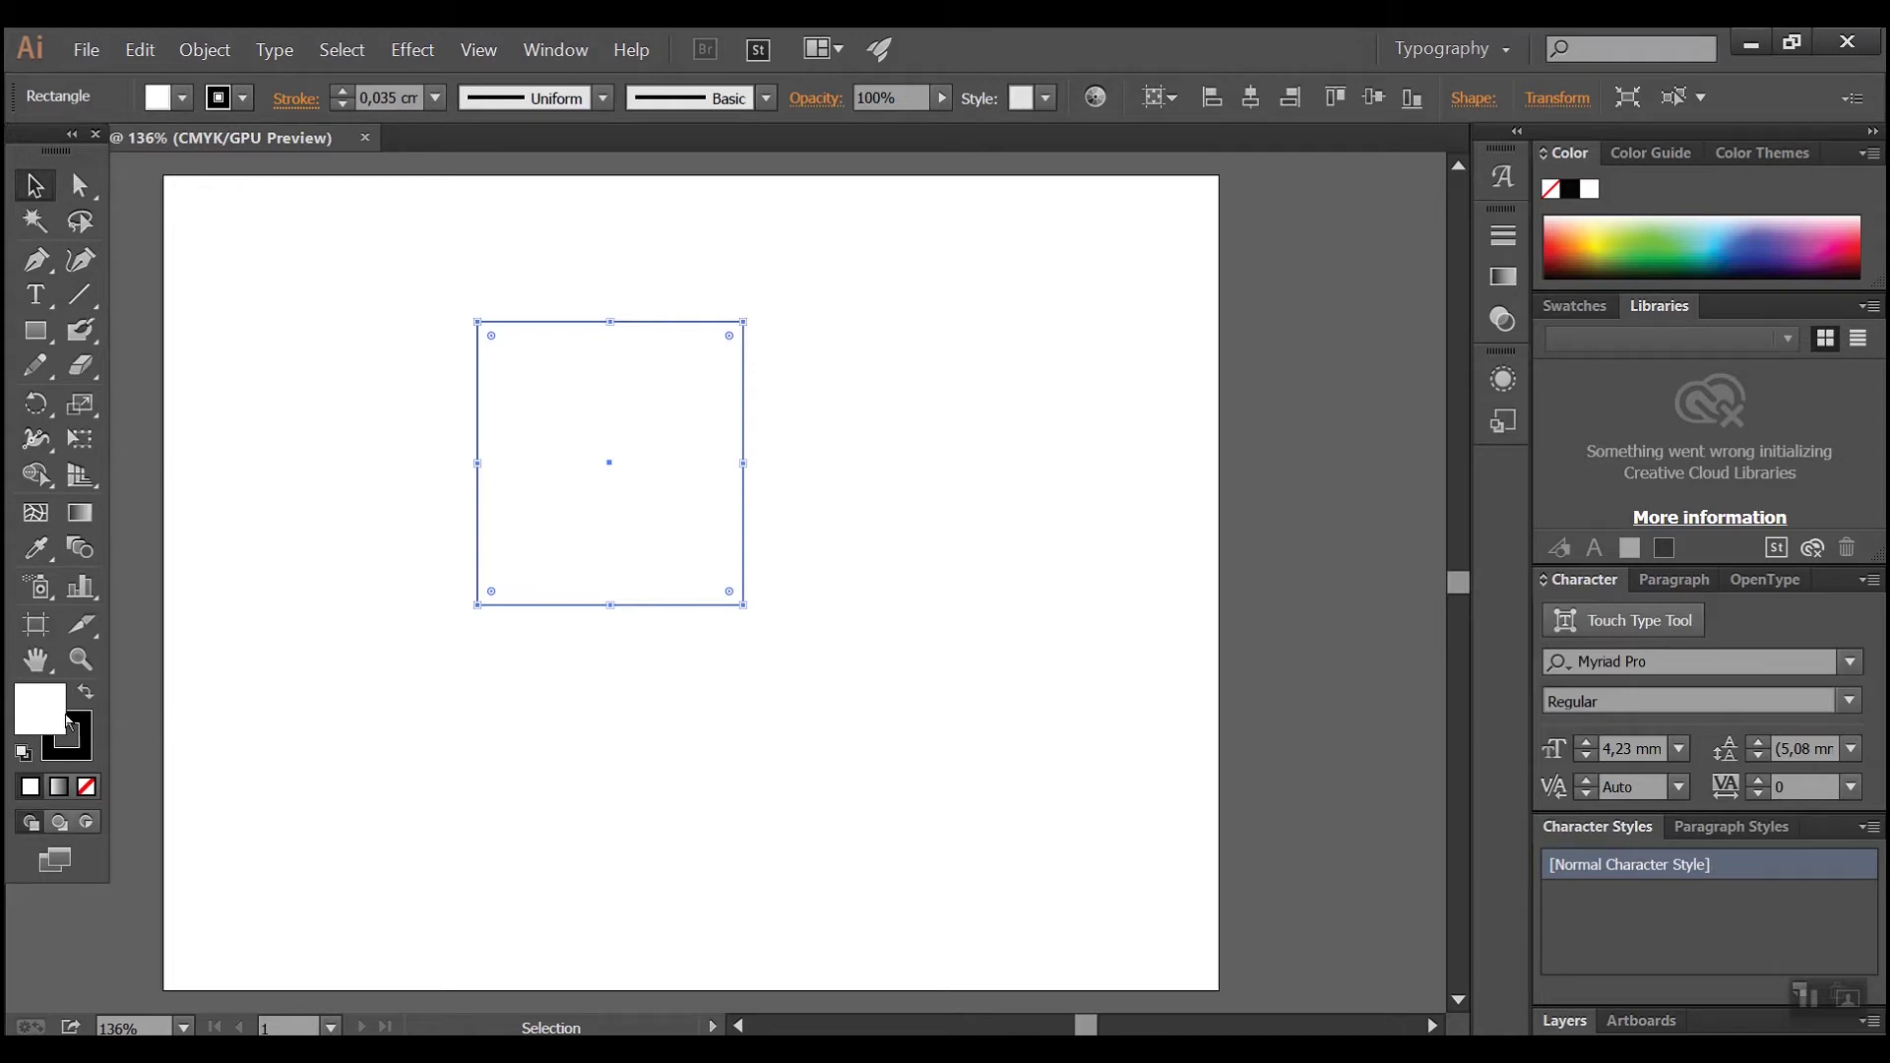
- Give the rectangle's stroke a deep blue color in the Color Picker
click(85, 724)
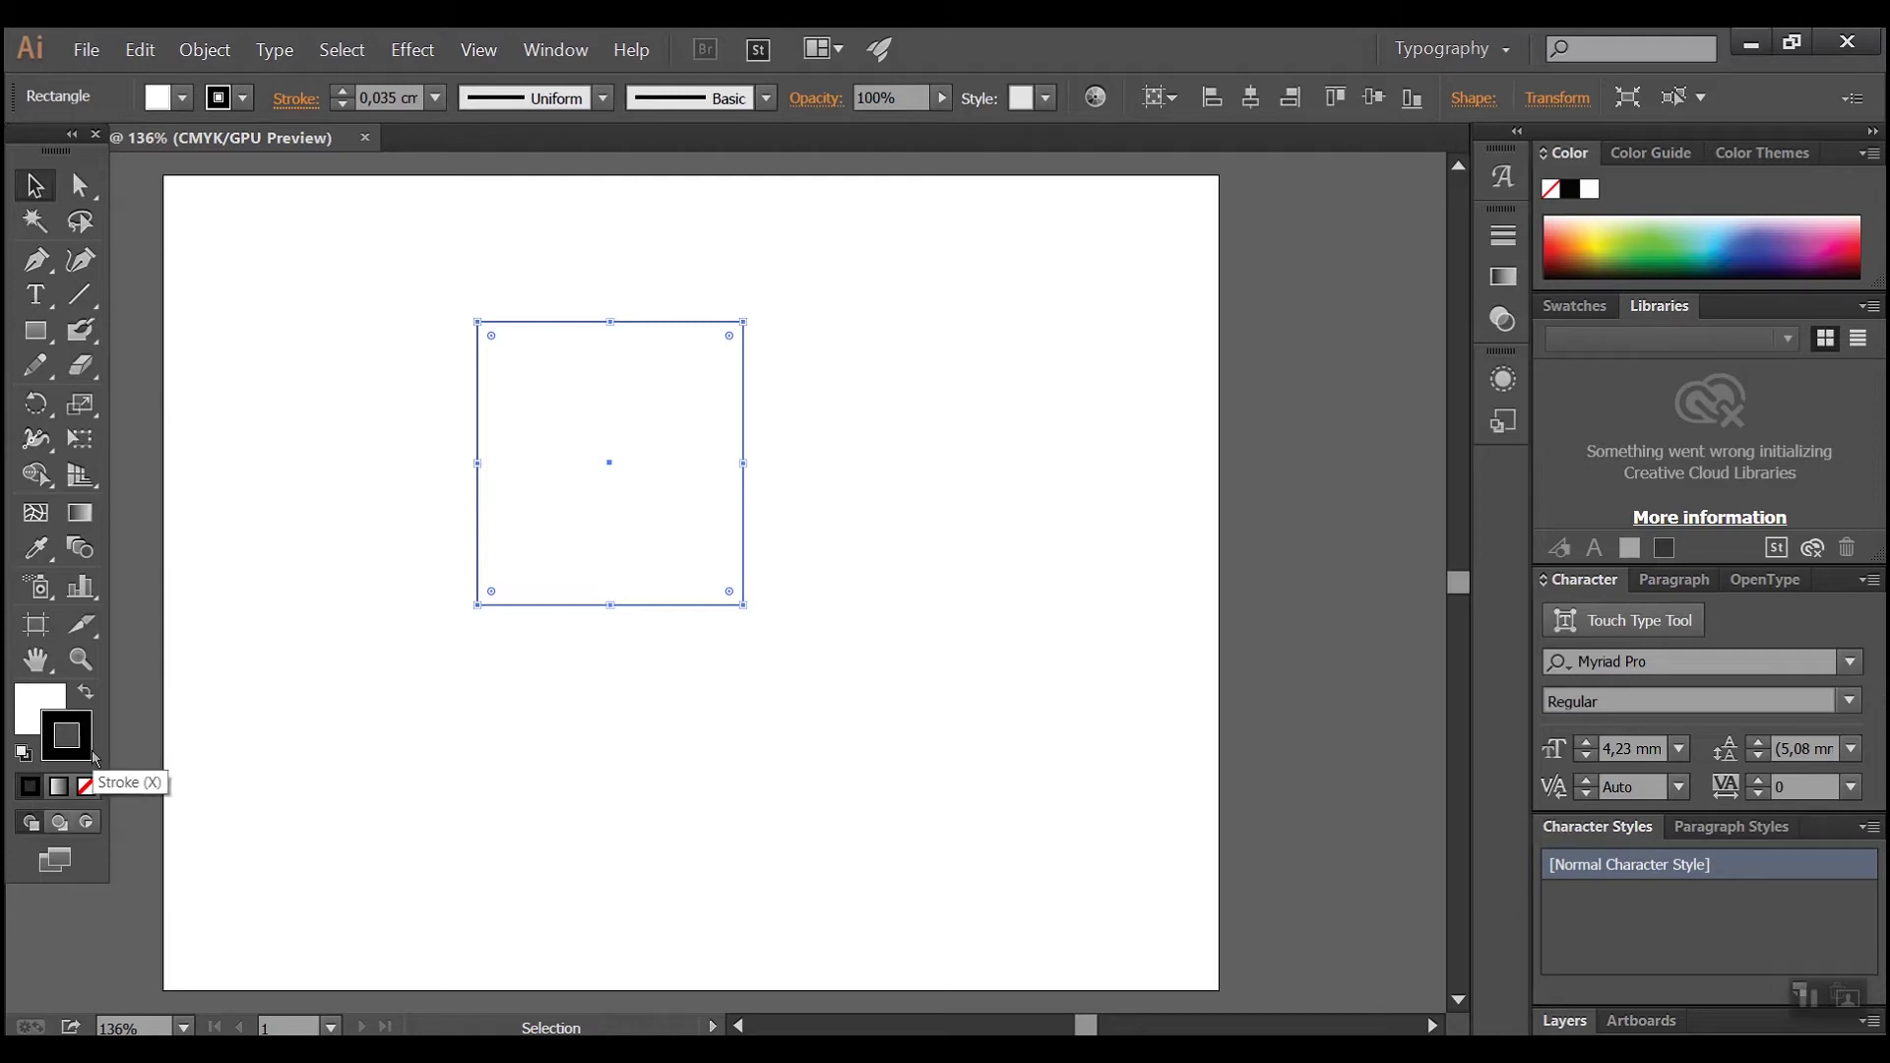
double_click(87, 754)
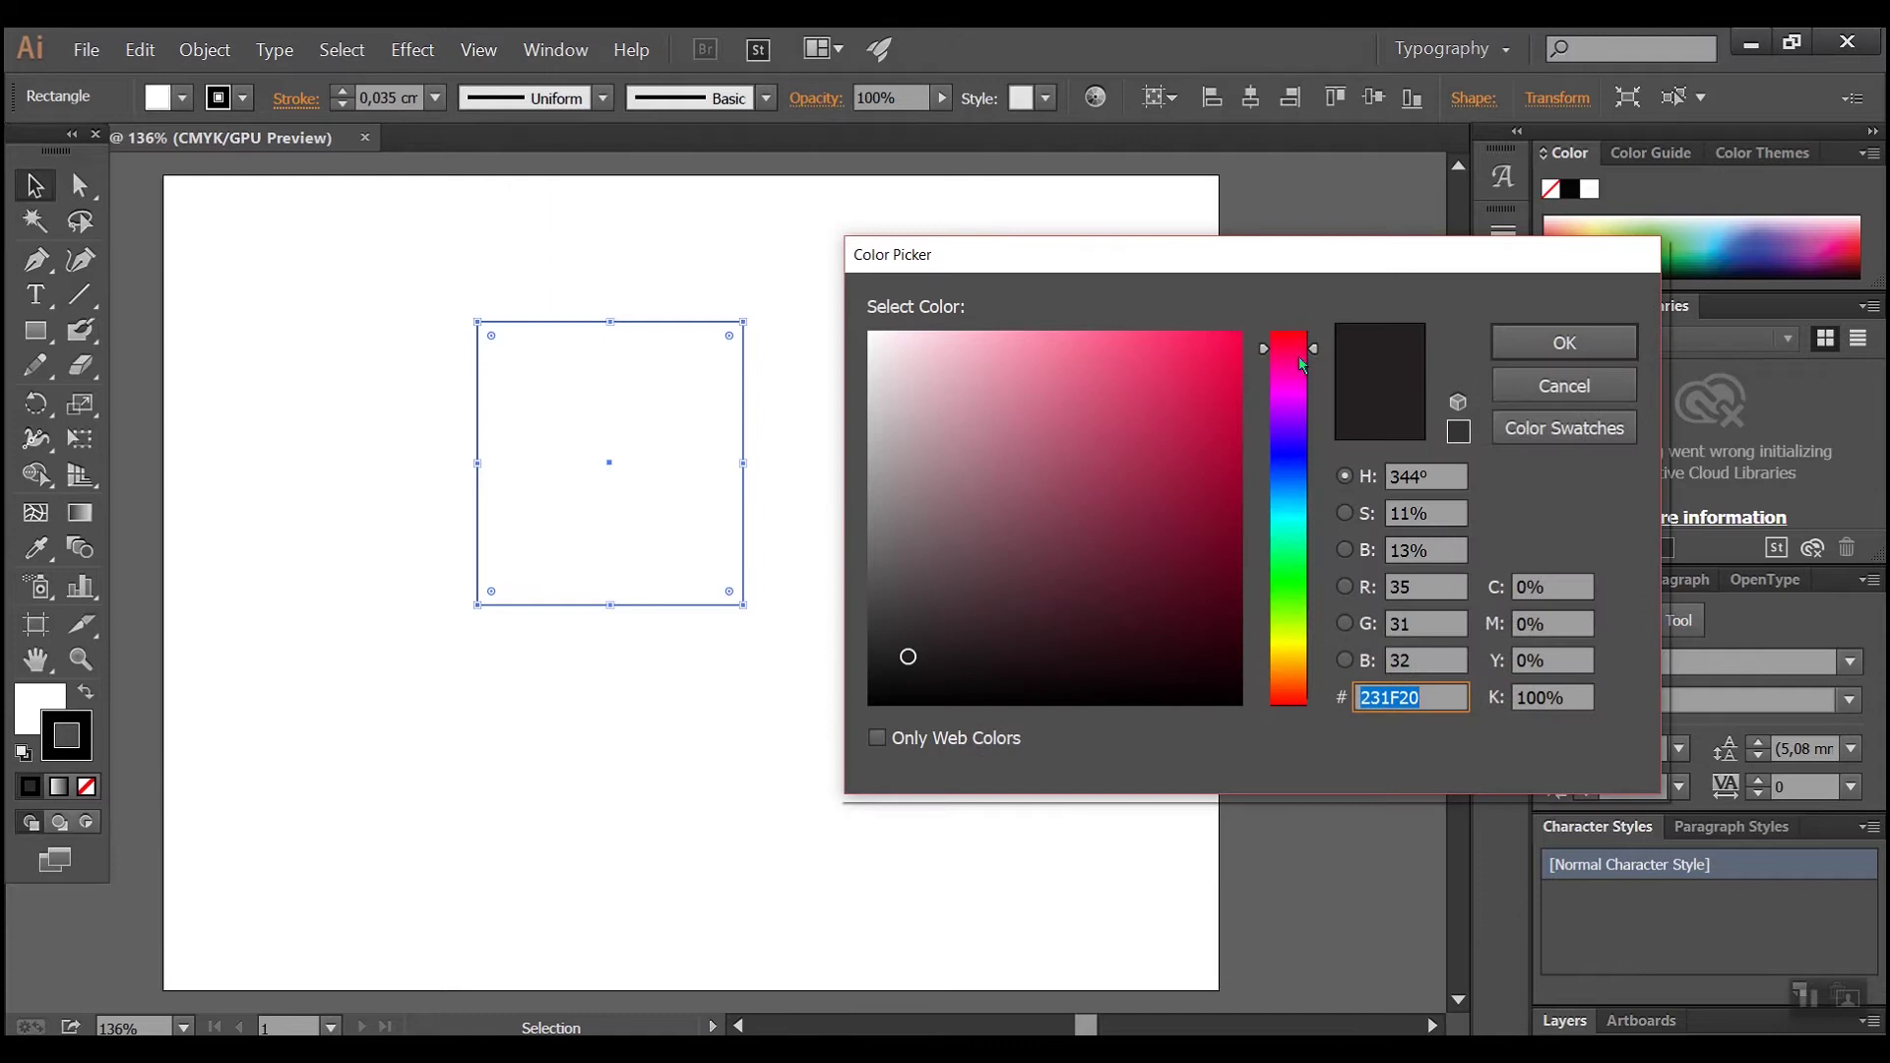
click(1221, 359)
click(1231, 552)
click(1231, 524)
click(1288, 466)
click(1233, 409)
click(1611, 336)
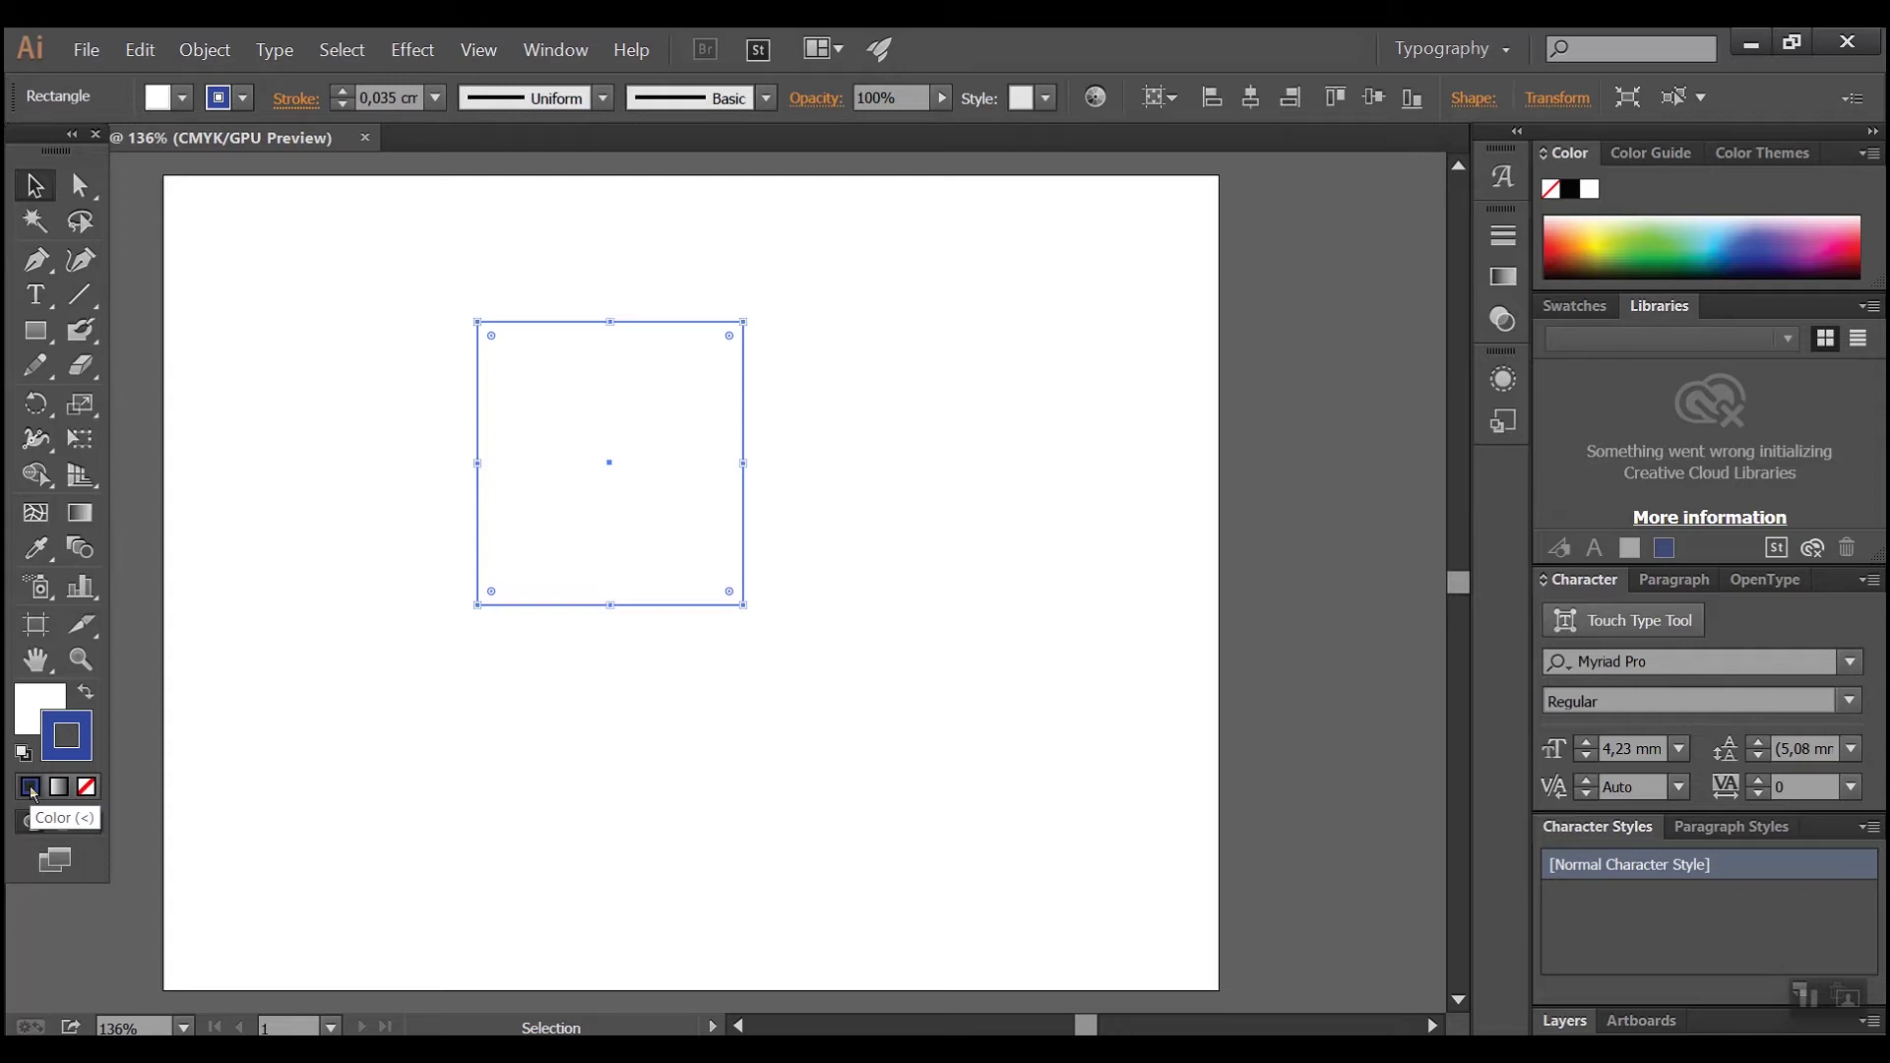
- Swap fill and stroke, apply the white-to-black linear gradient to the stroke, and swap it into the rectangle's fill
click(86, 693)
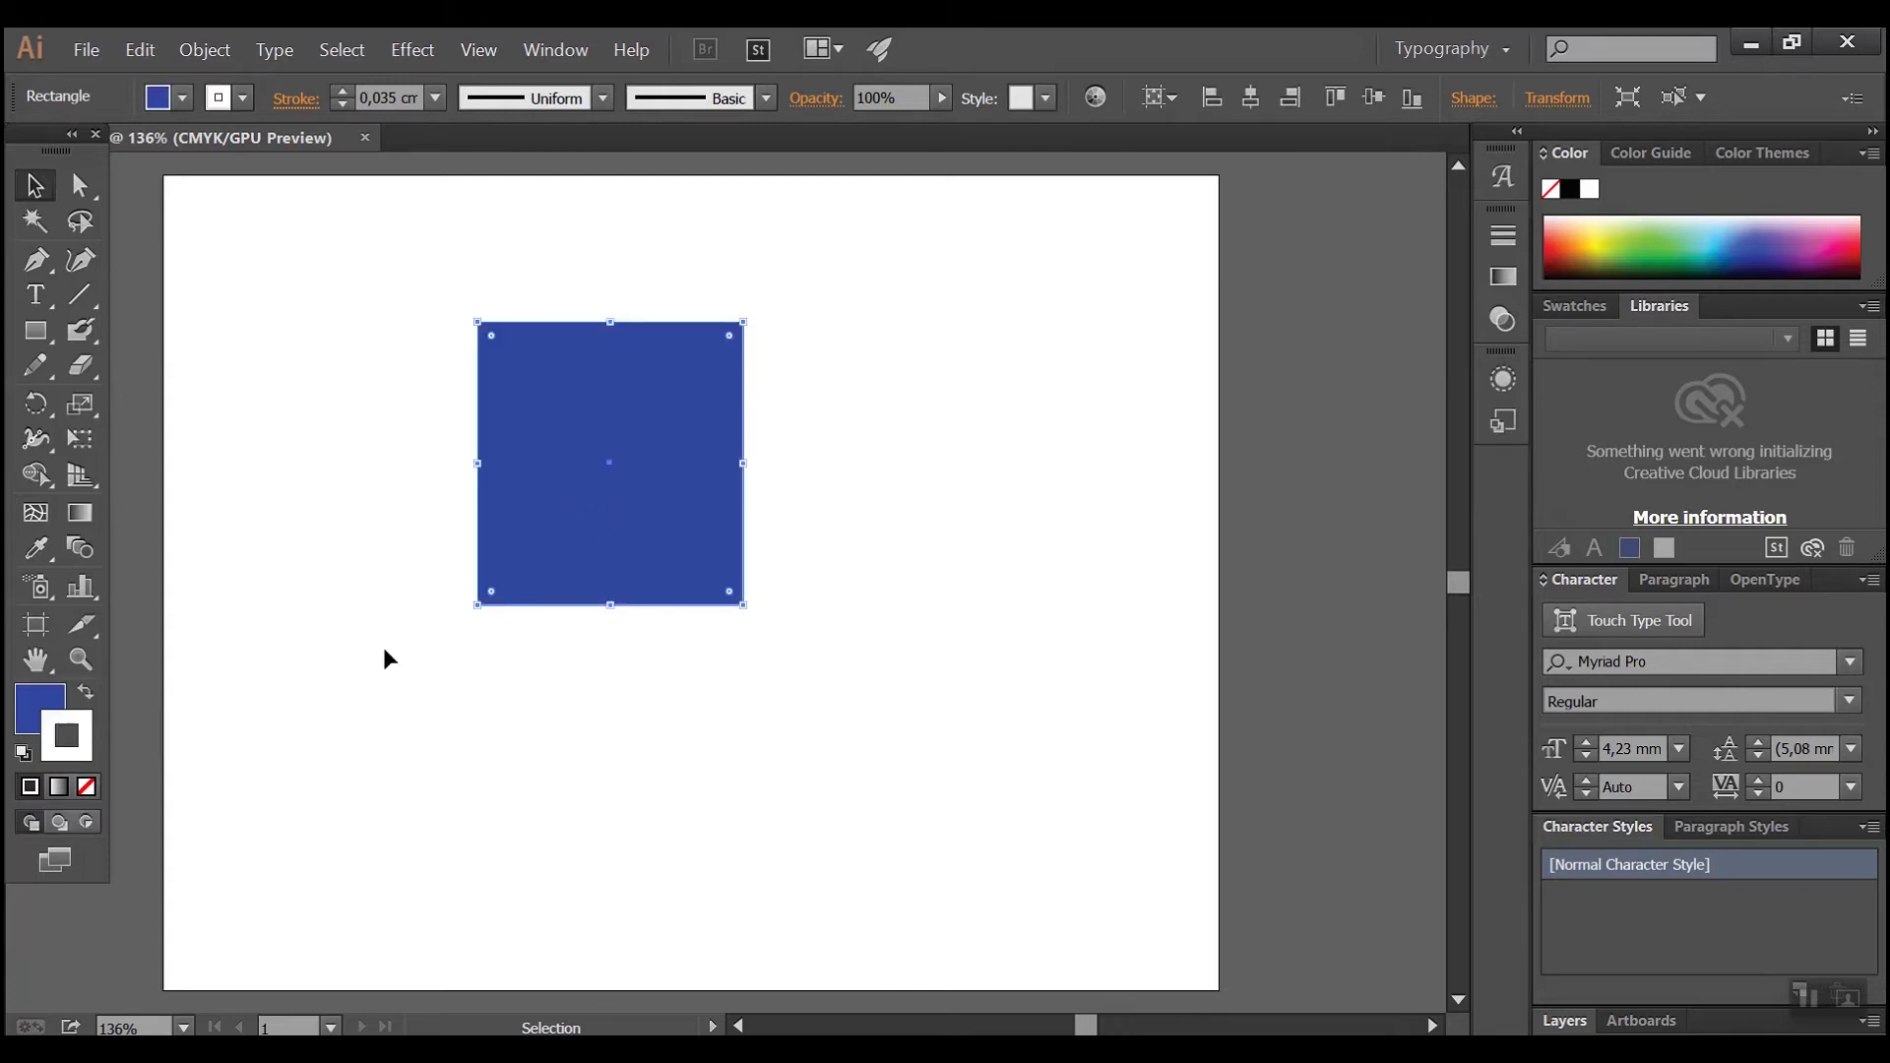
click(59, 787)
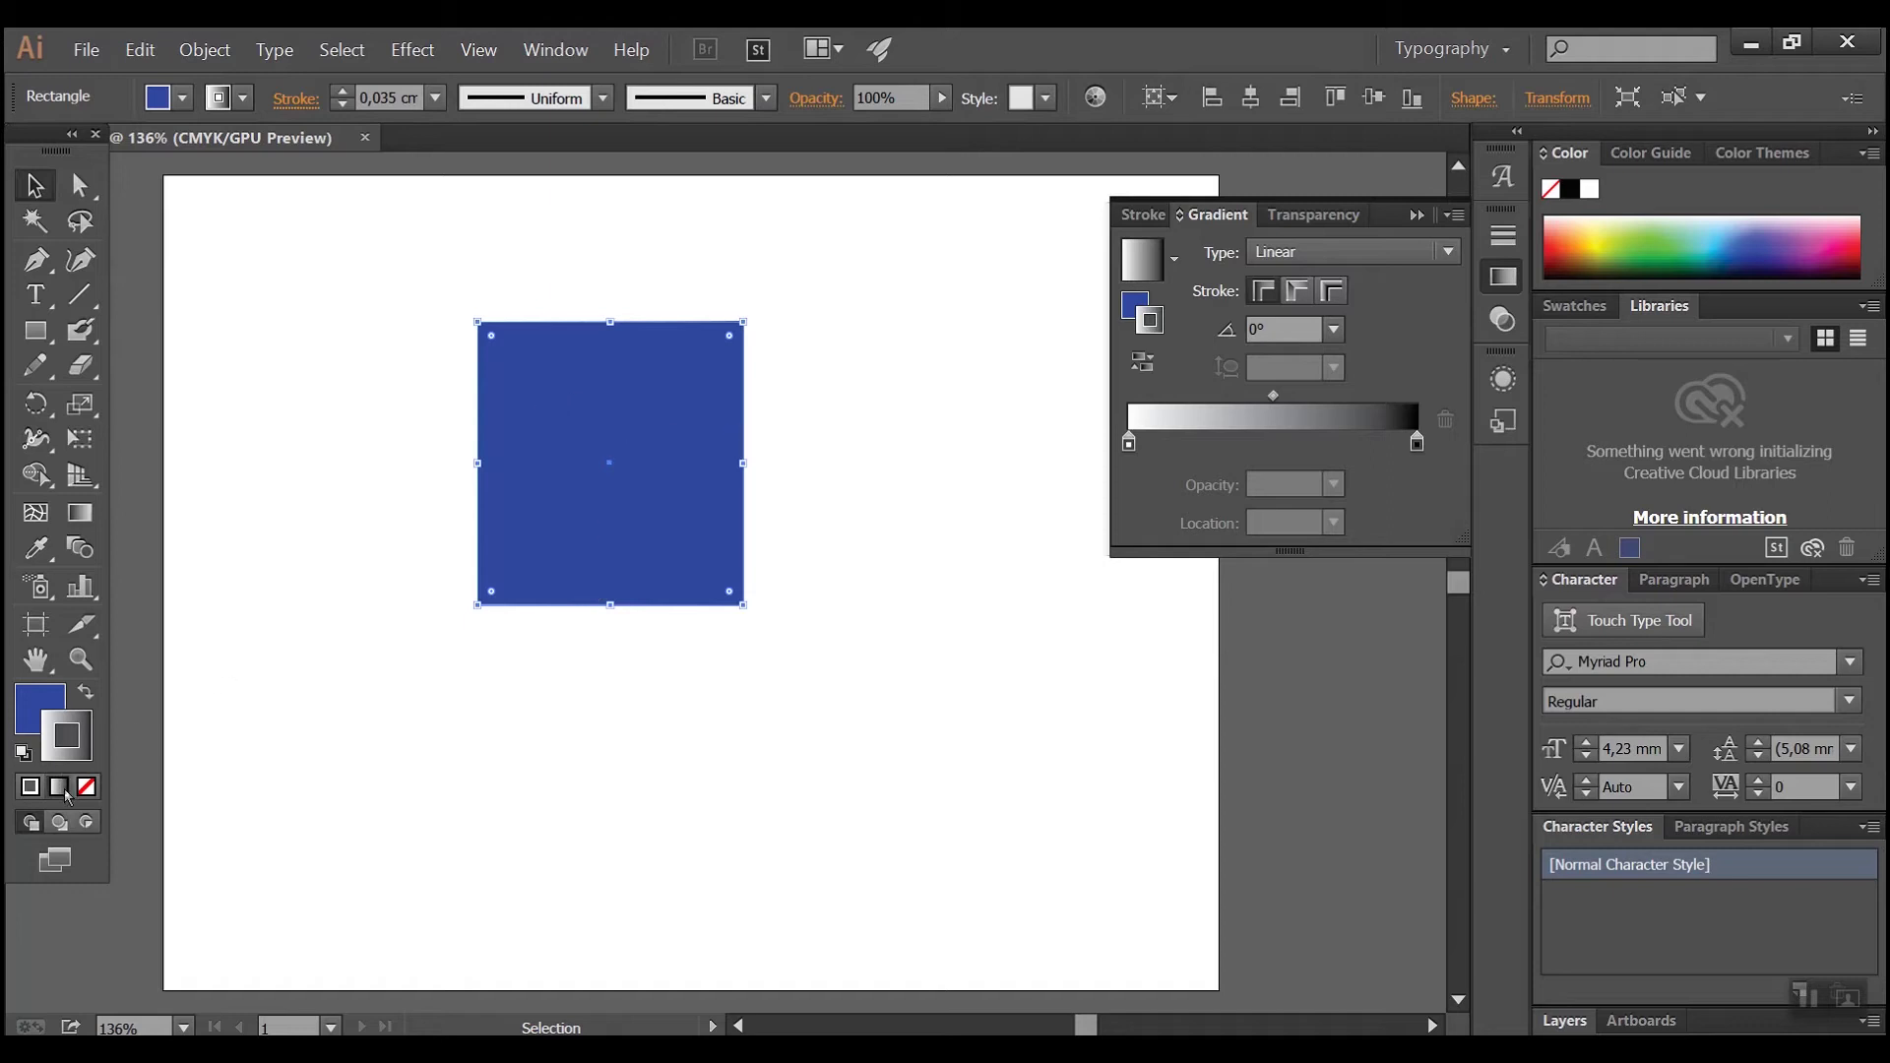
click(86, 692)
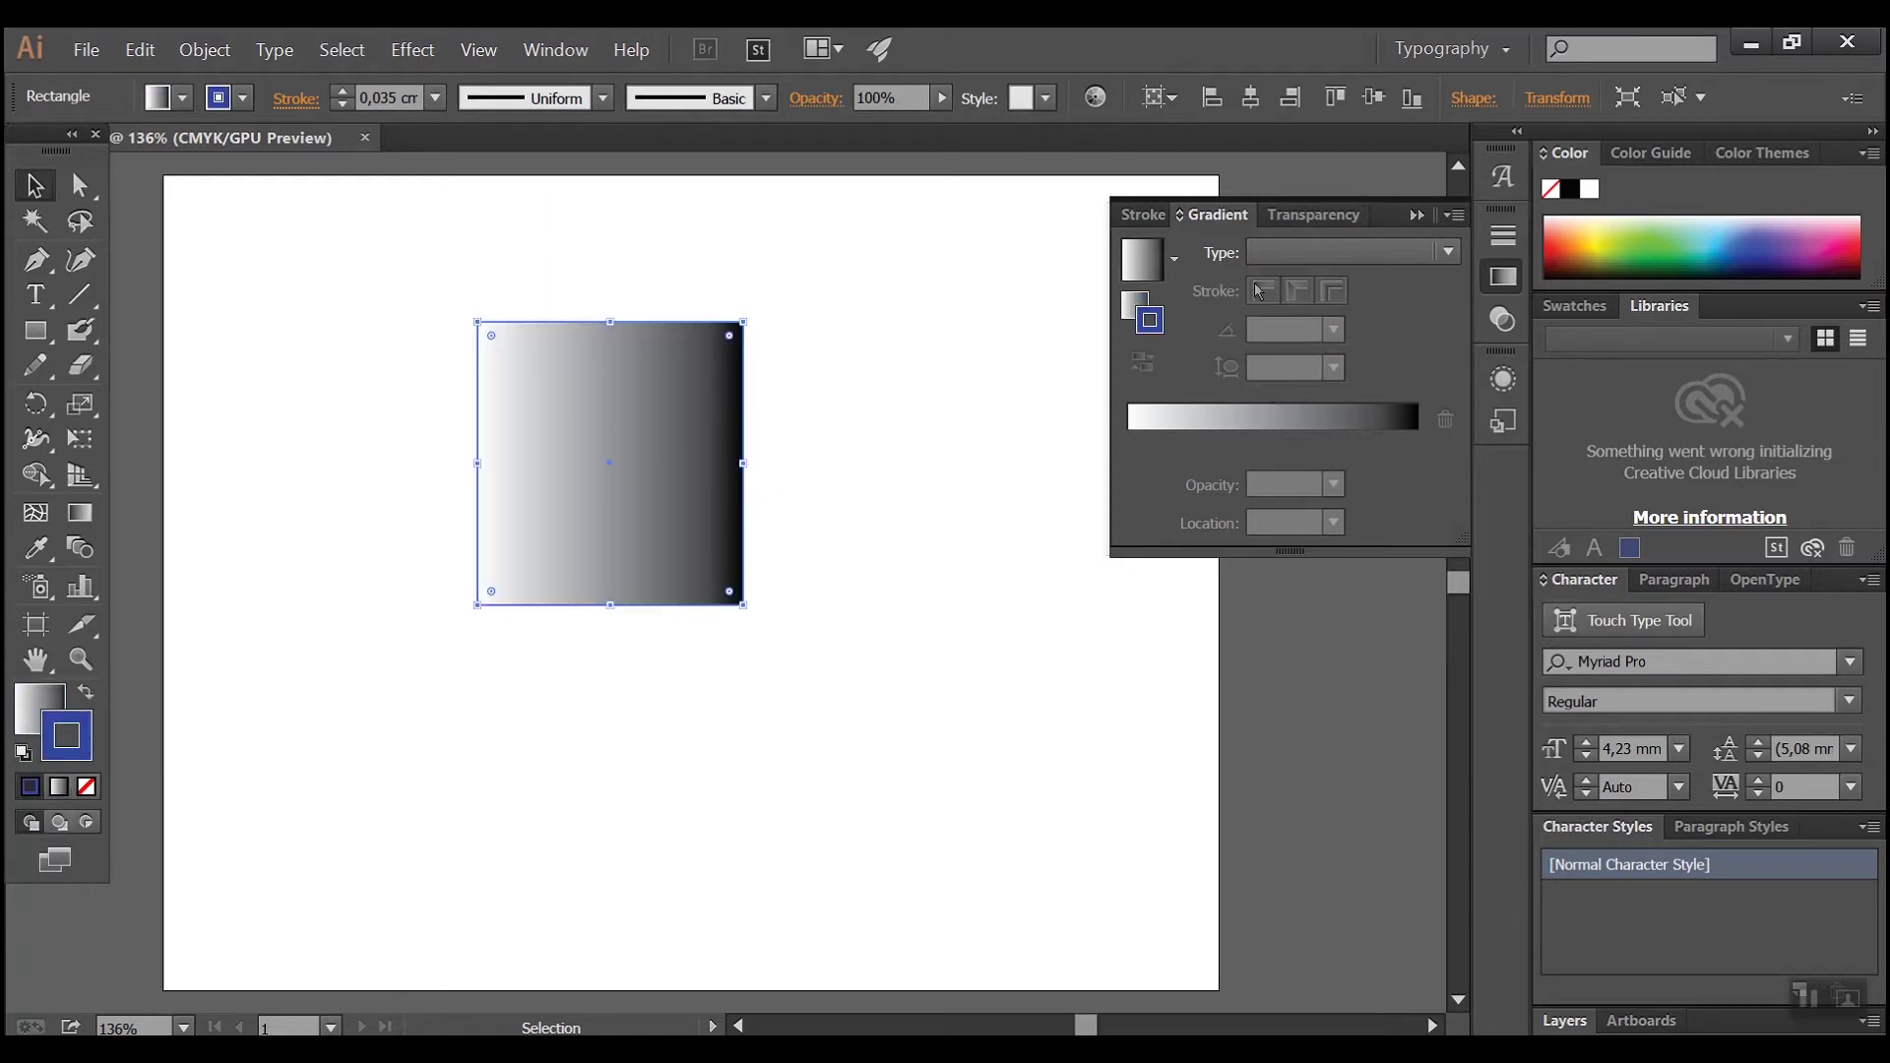
- Apply a Radial gradient to the rectangle's stroke, leaving the preset gradients unused
click(1173, 258)
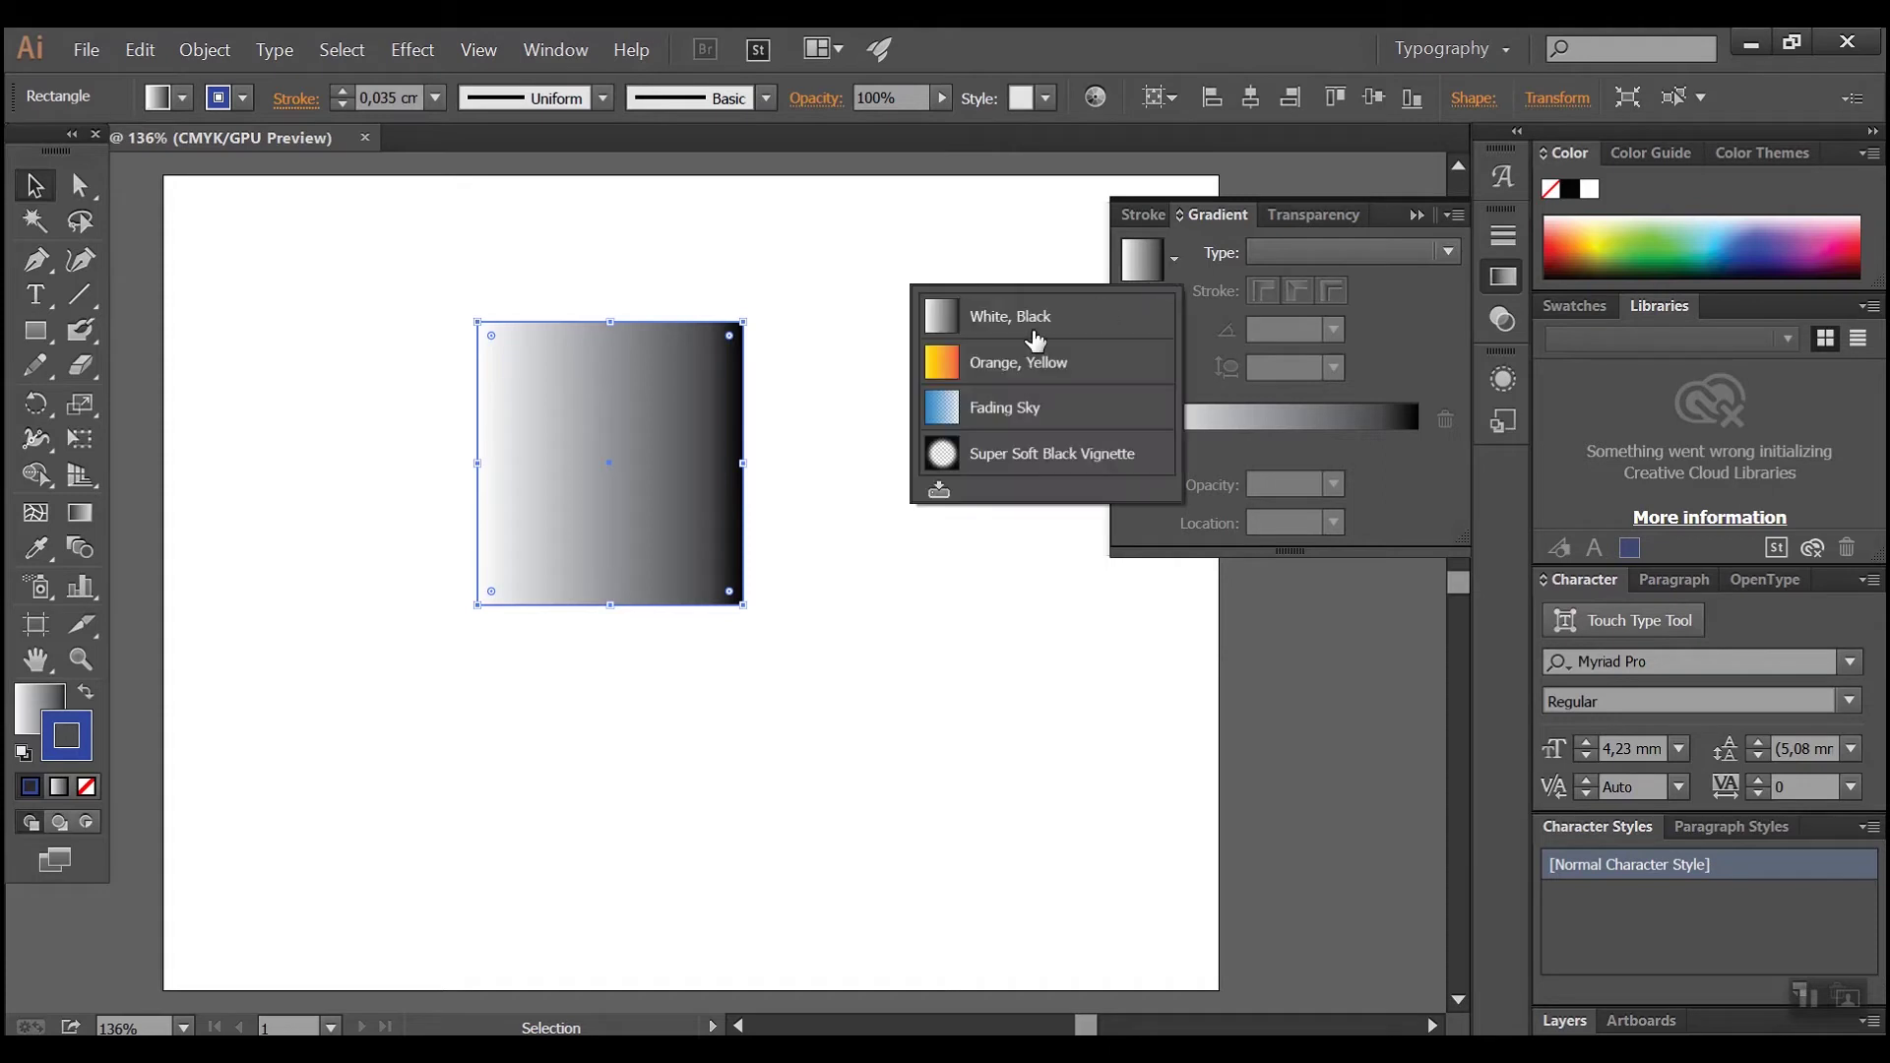
click(1301, 252)
click(1302, 252)
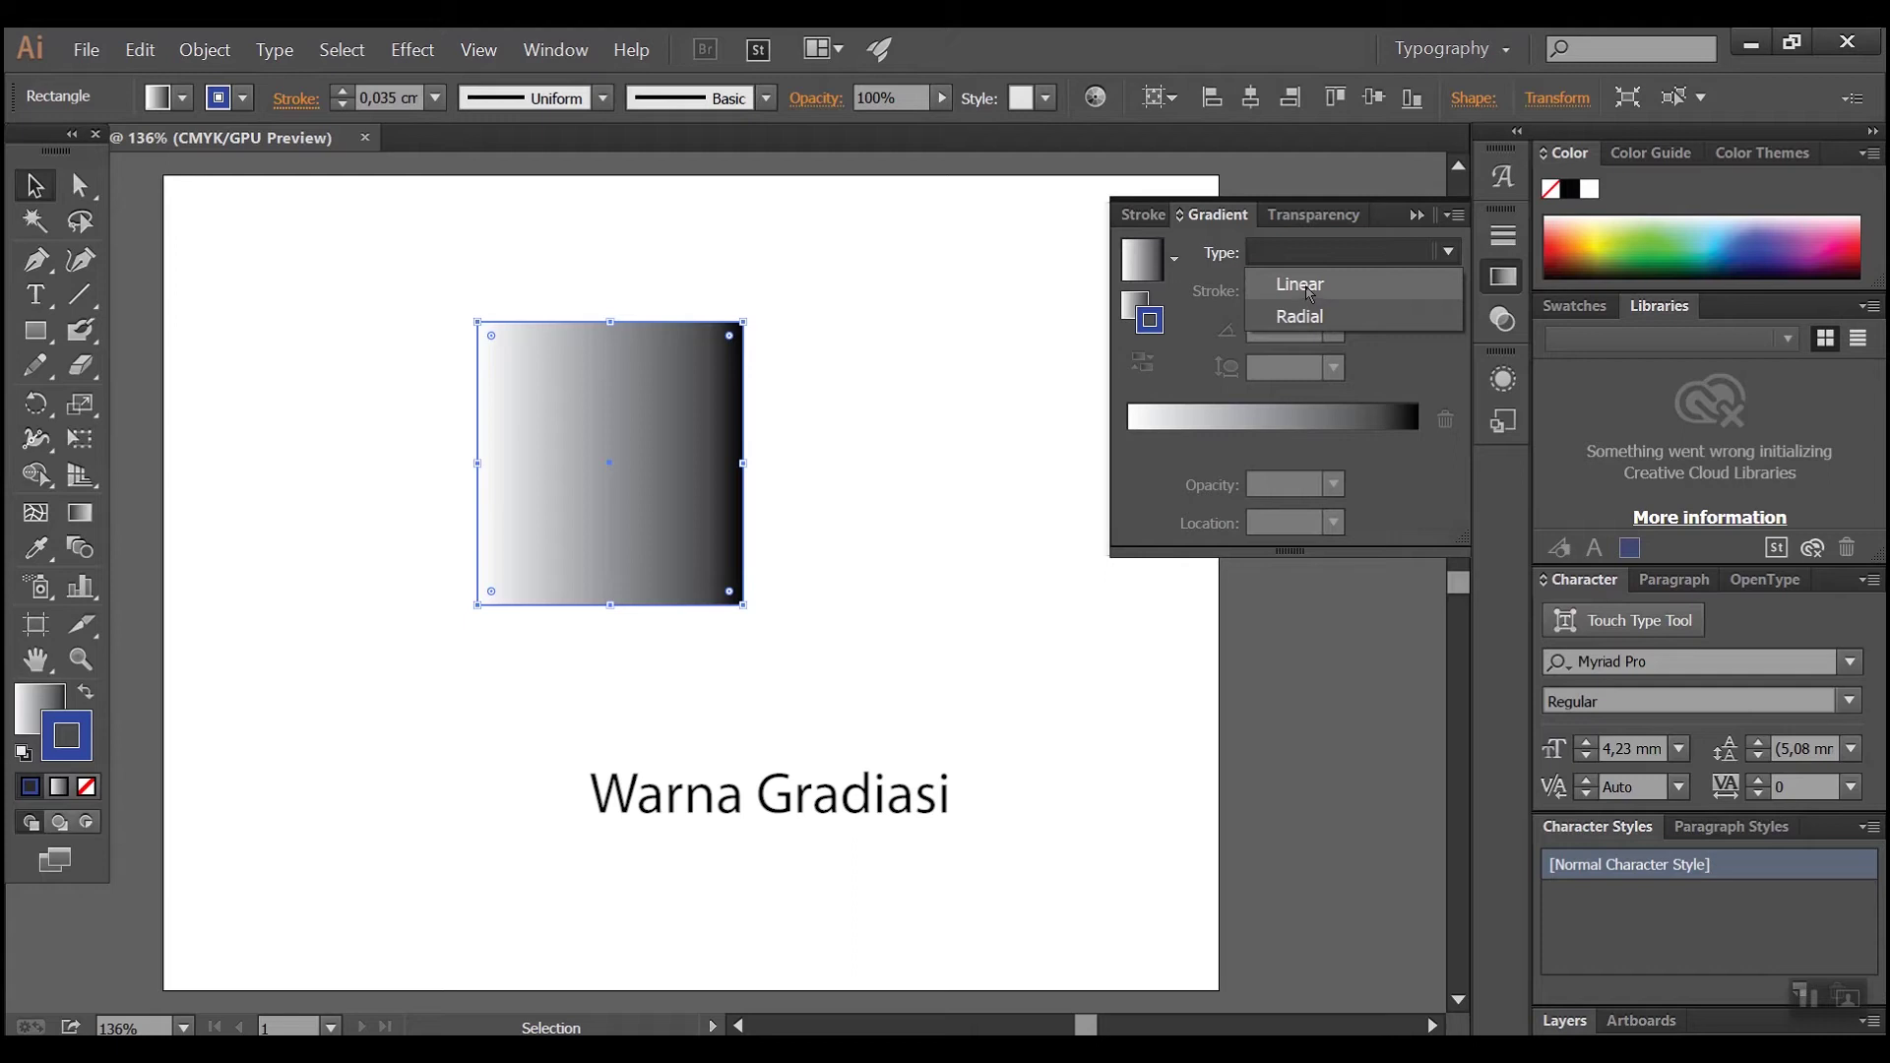
click(1304, 315)
click(1175, 260)
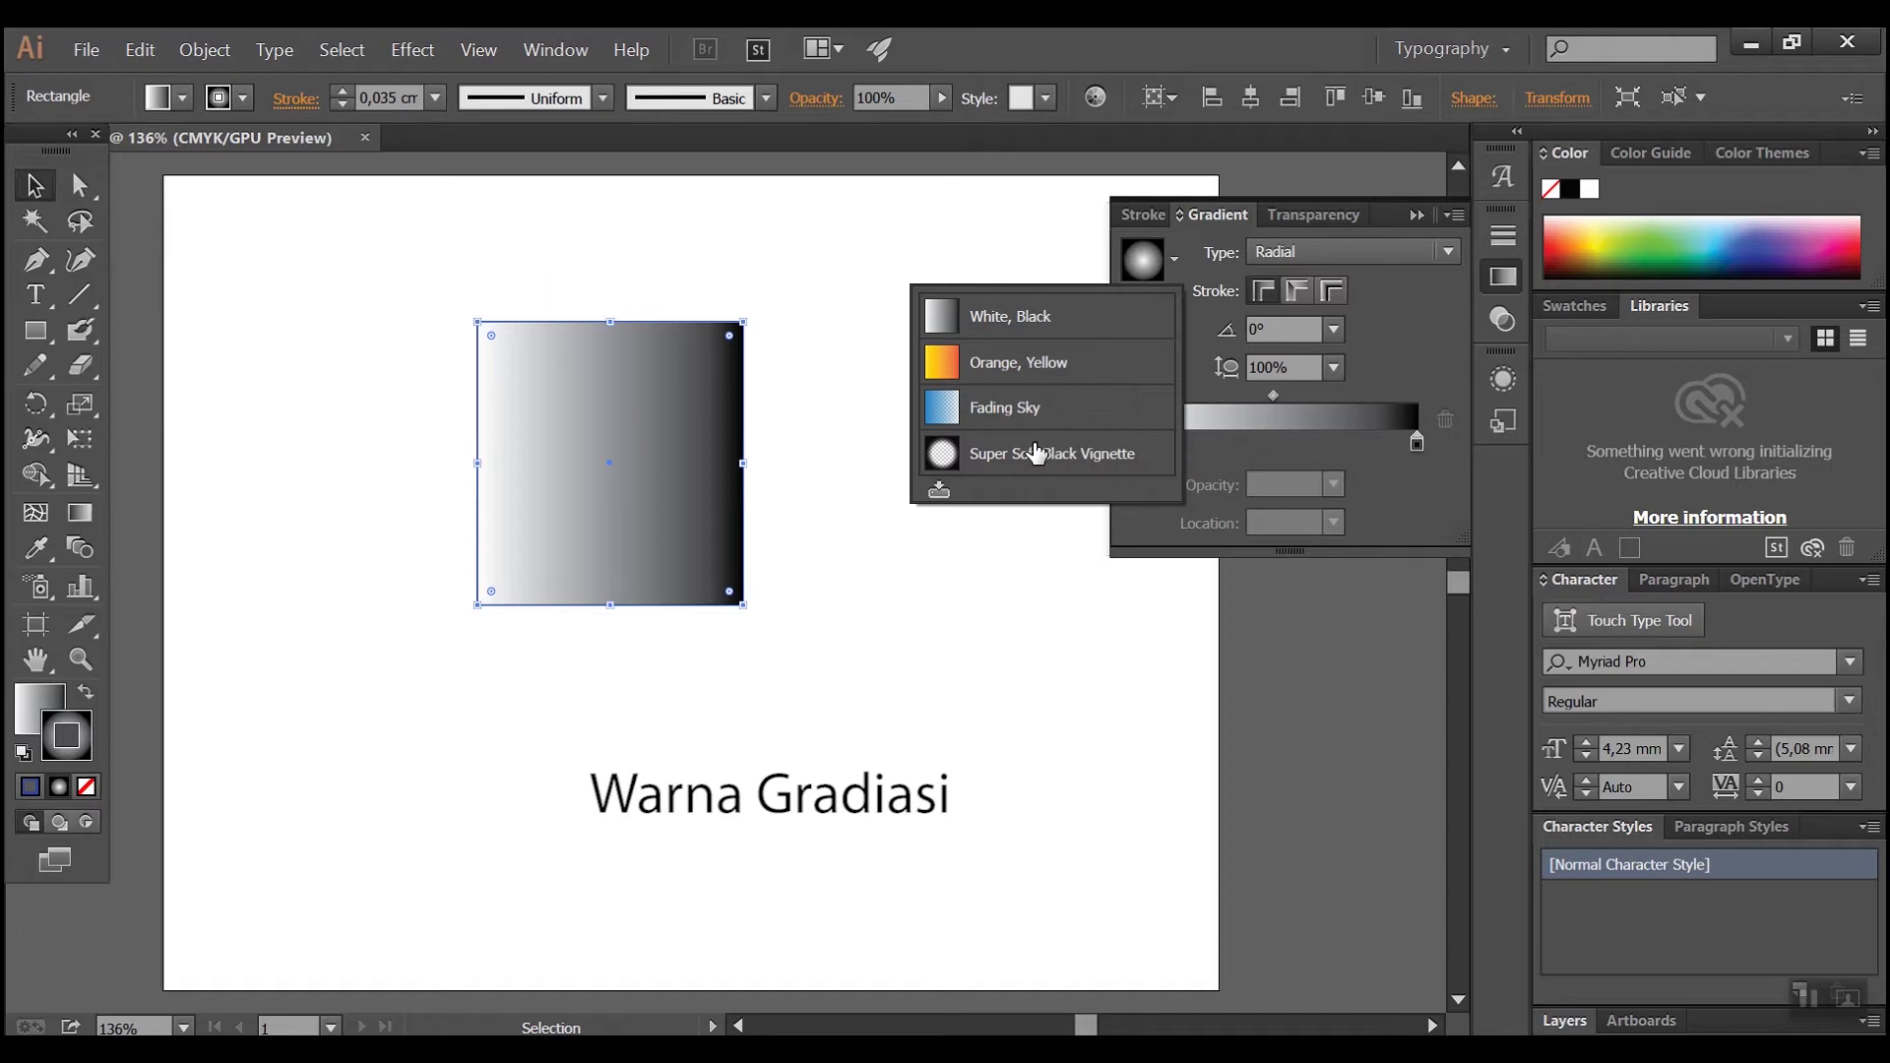
click(1373, 338)
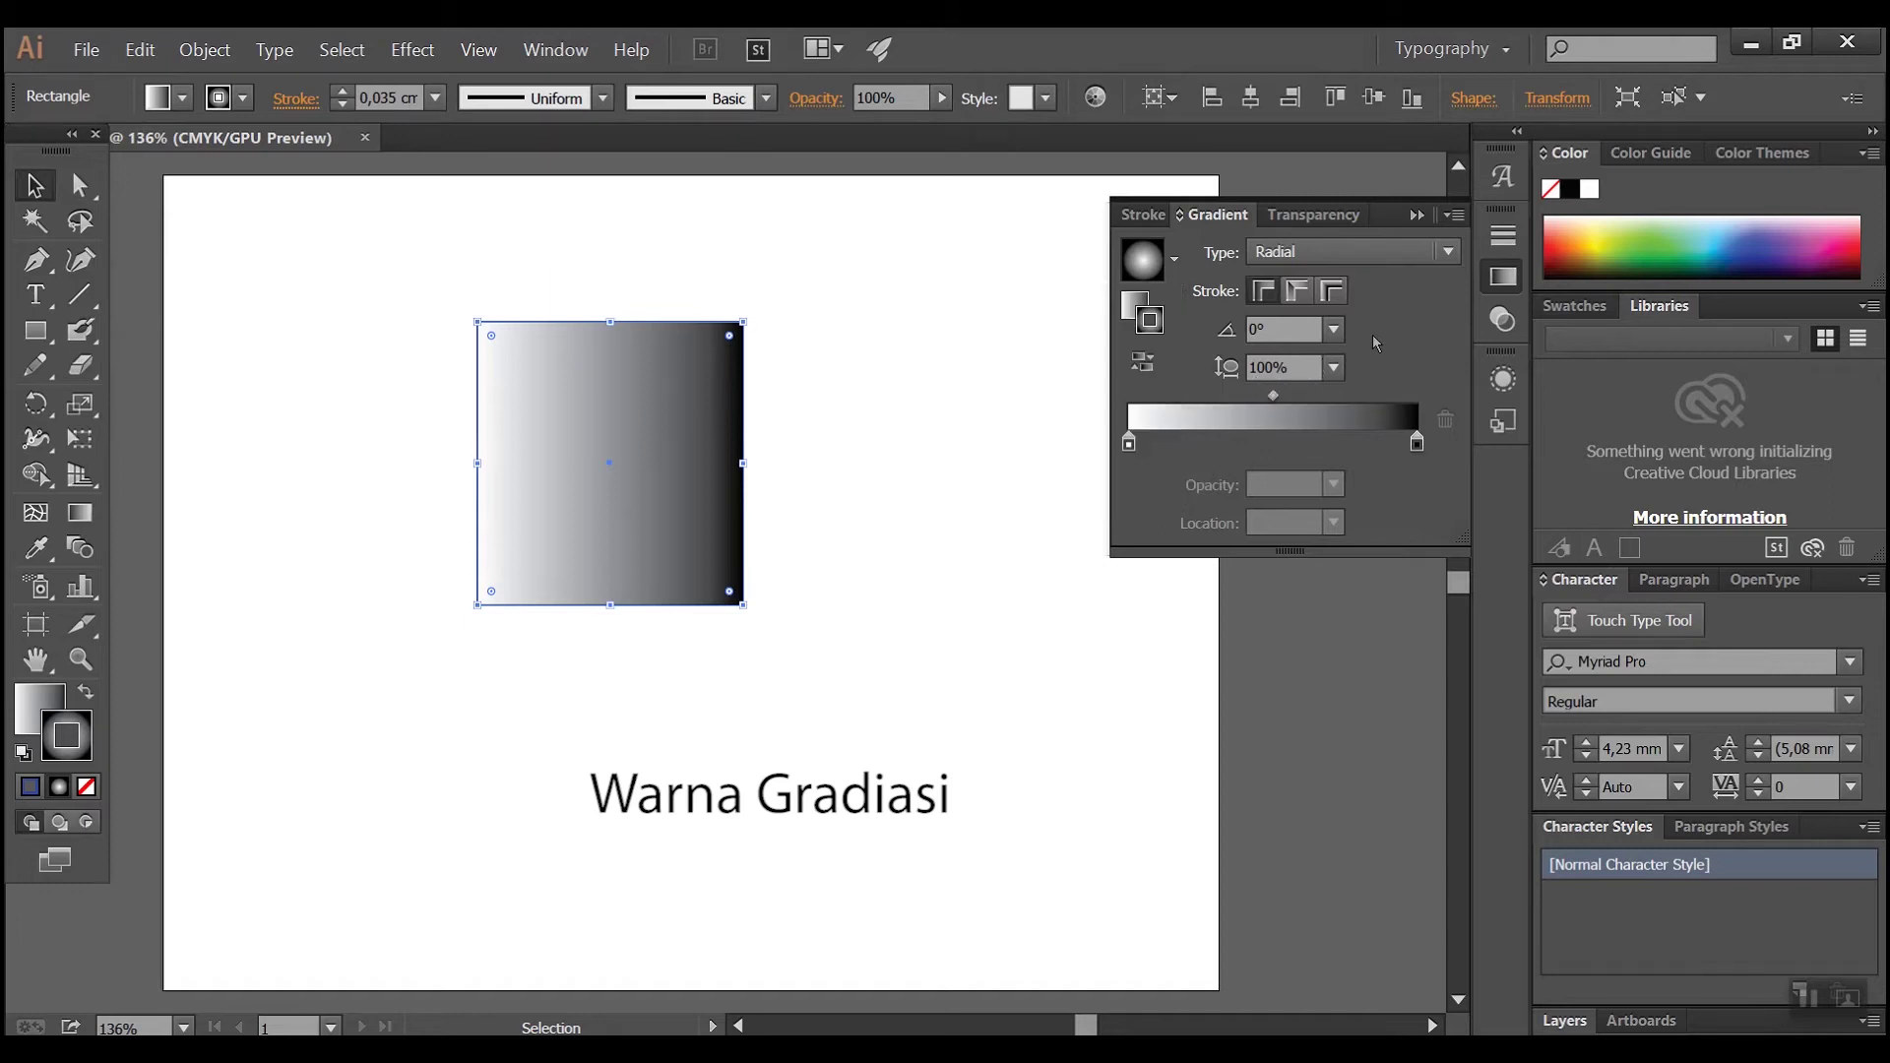
- Color the starting stop of the stroke's radial gradient with the dark red swatch
click(1129, 444)
click(1417, 443)
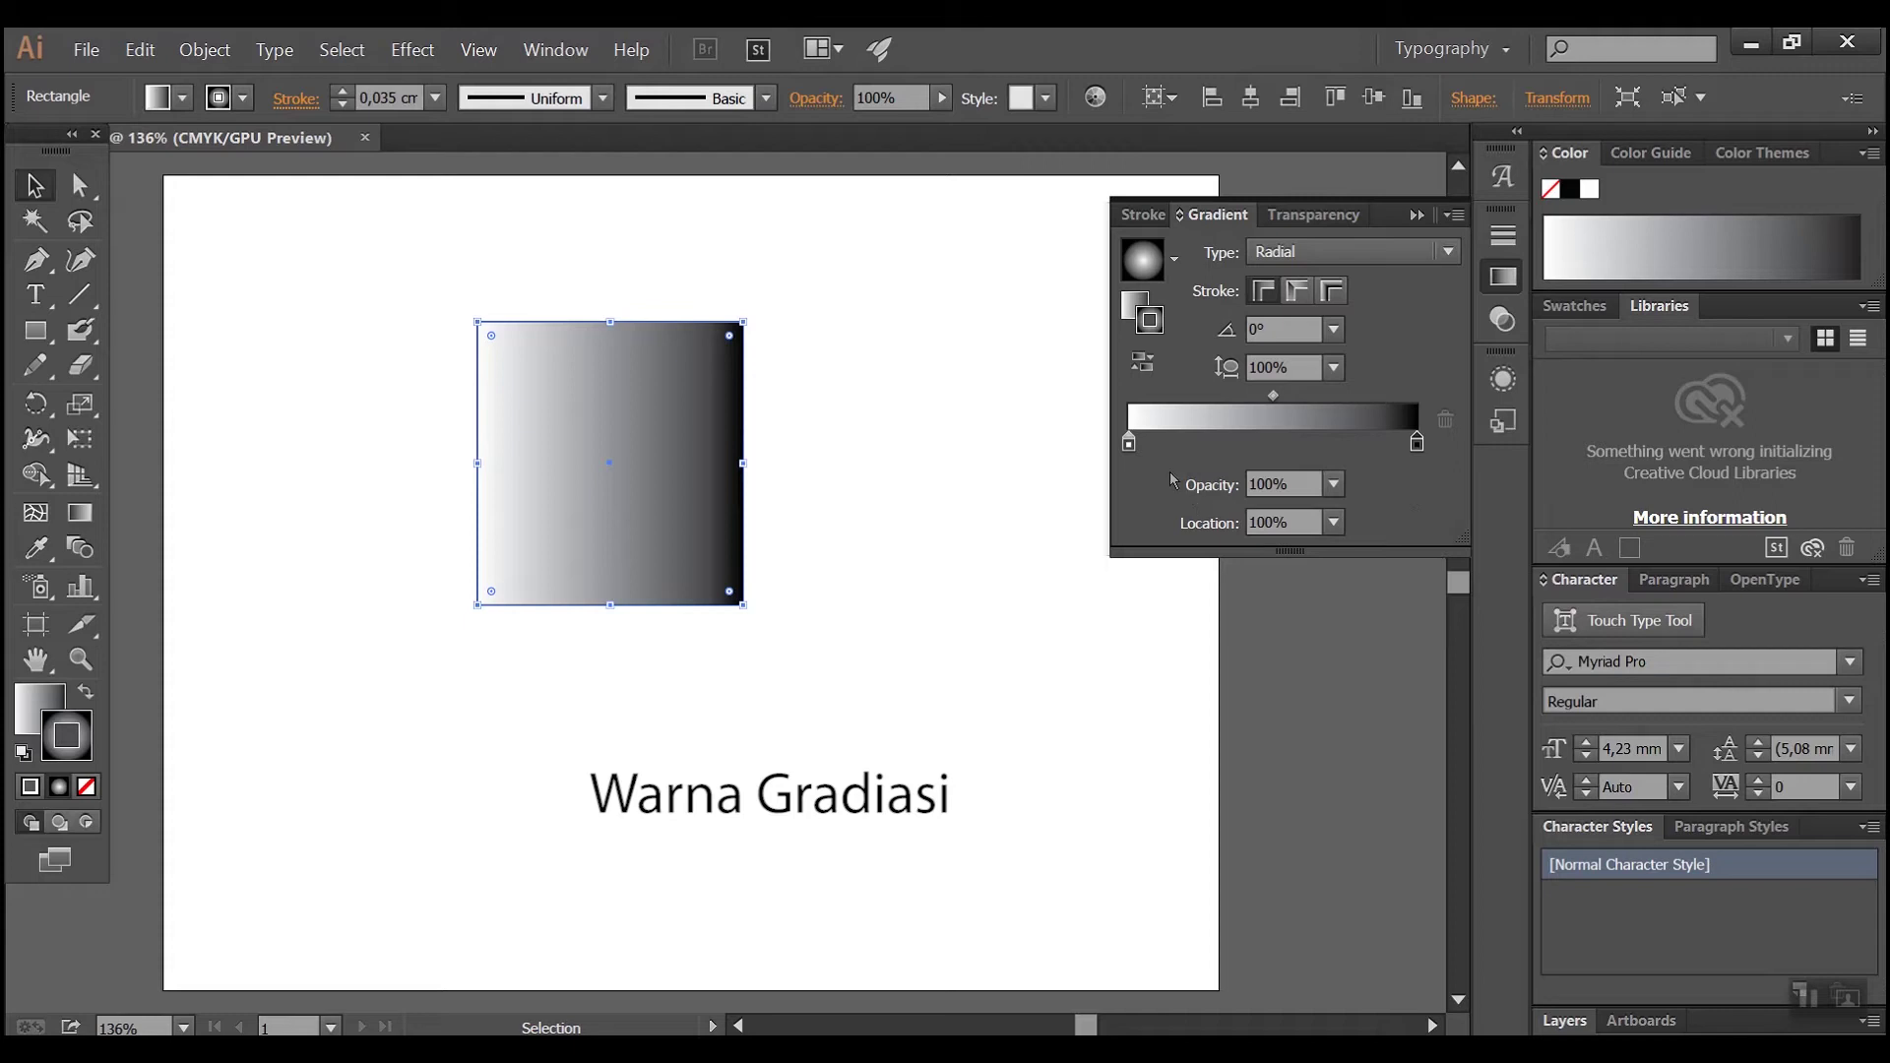
click(1128, 442)
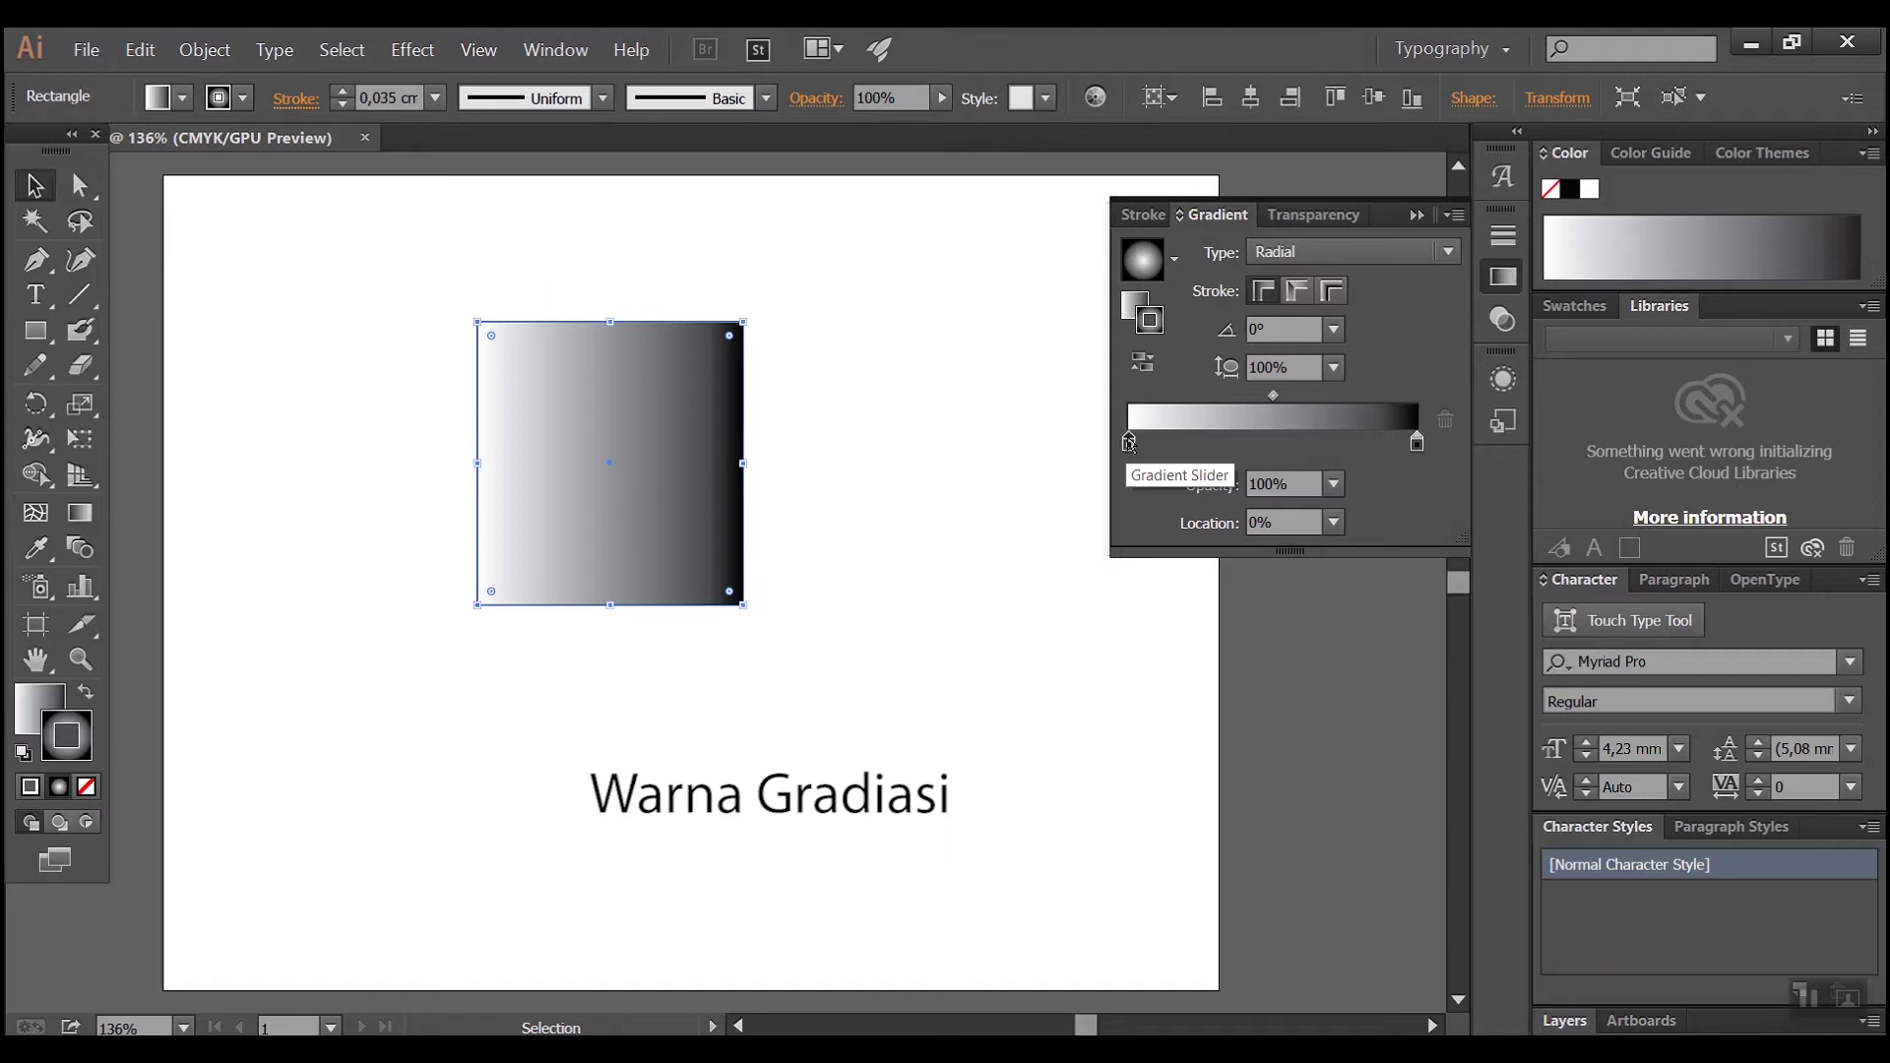
double_click(1130, 444)
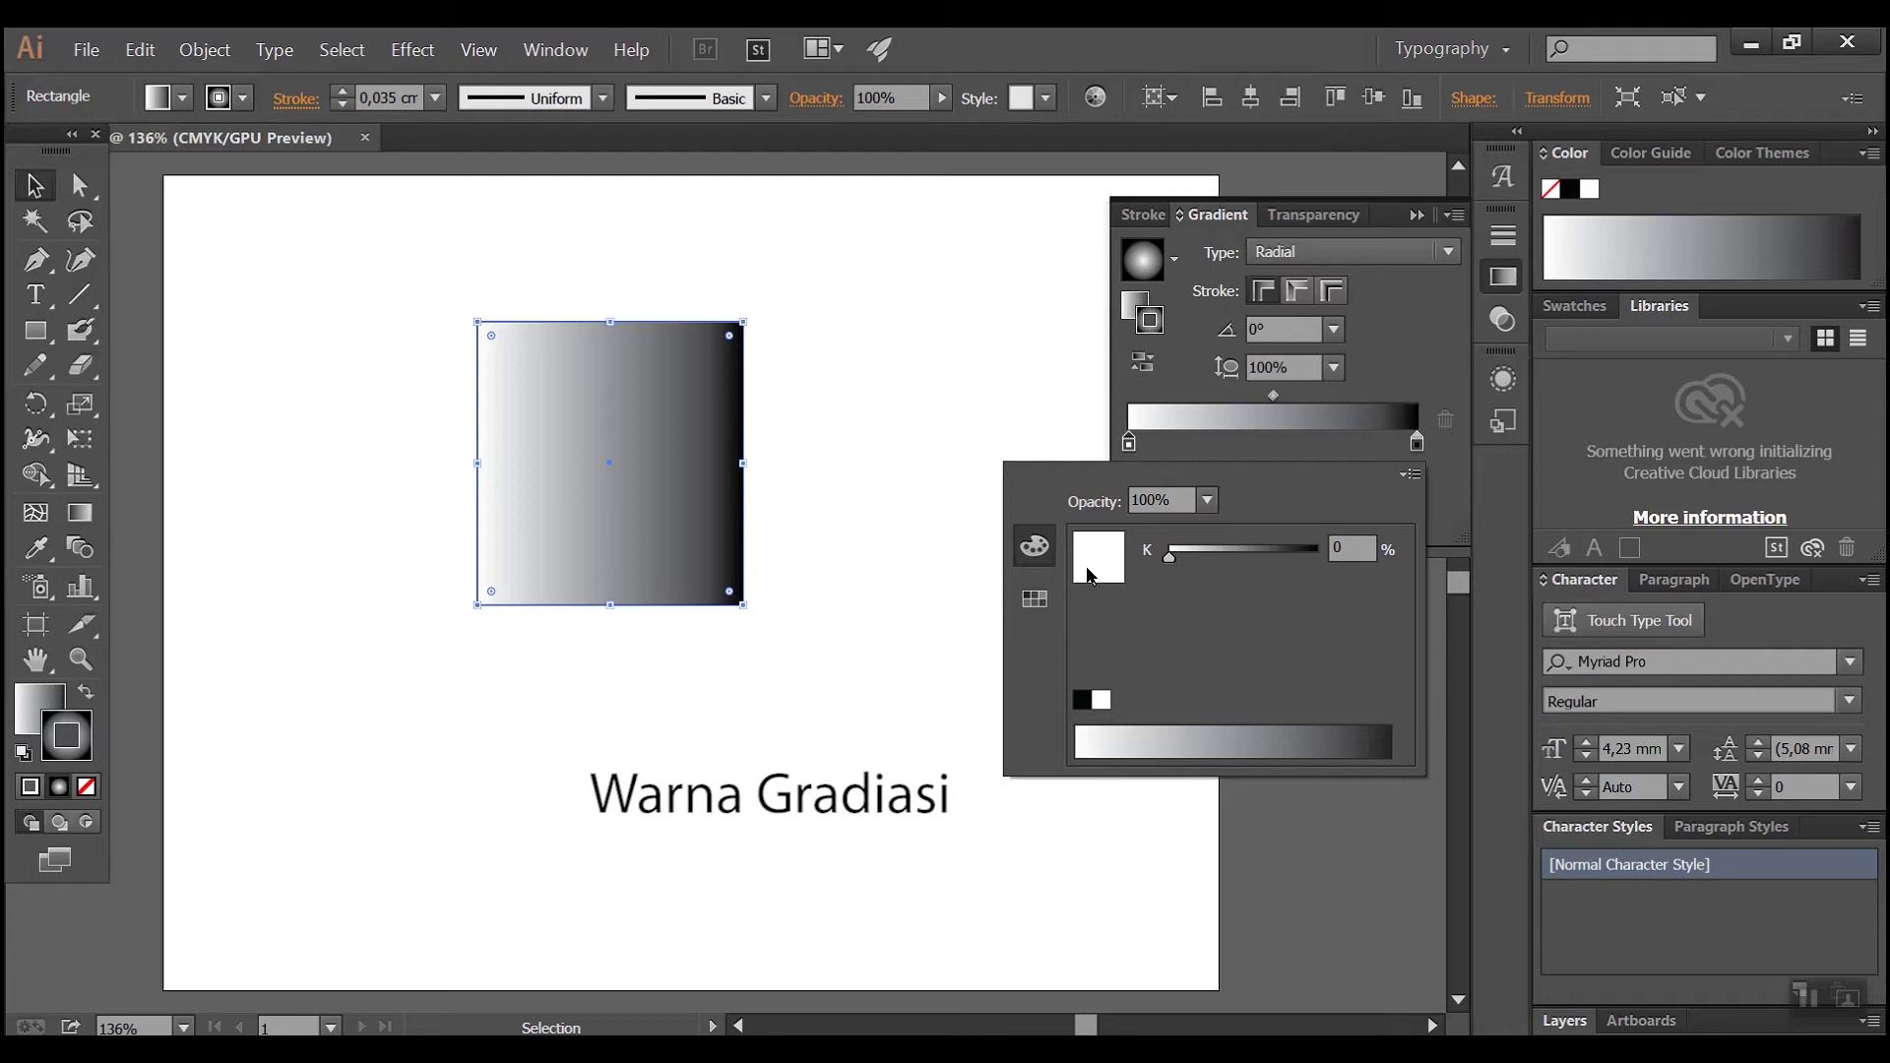
click(1186, 549)
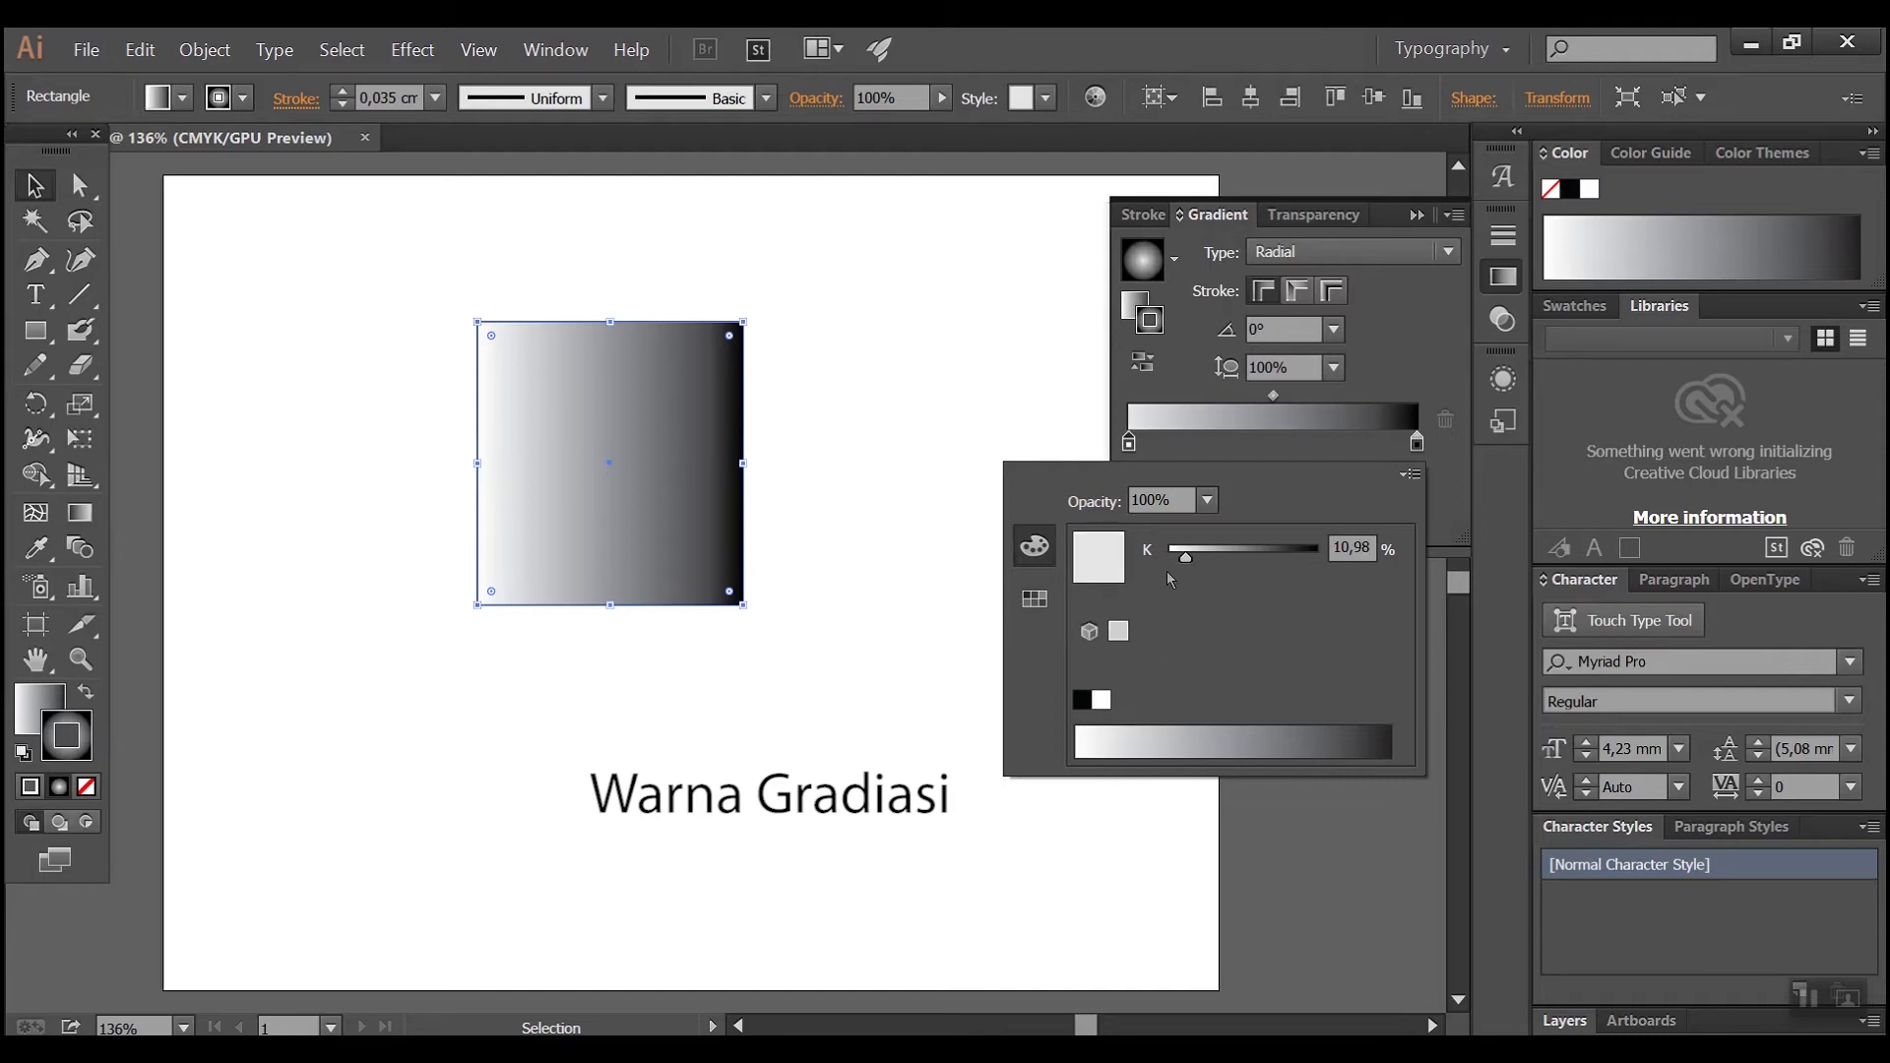
click(1035, 599)
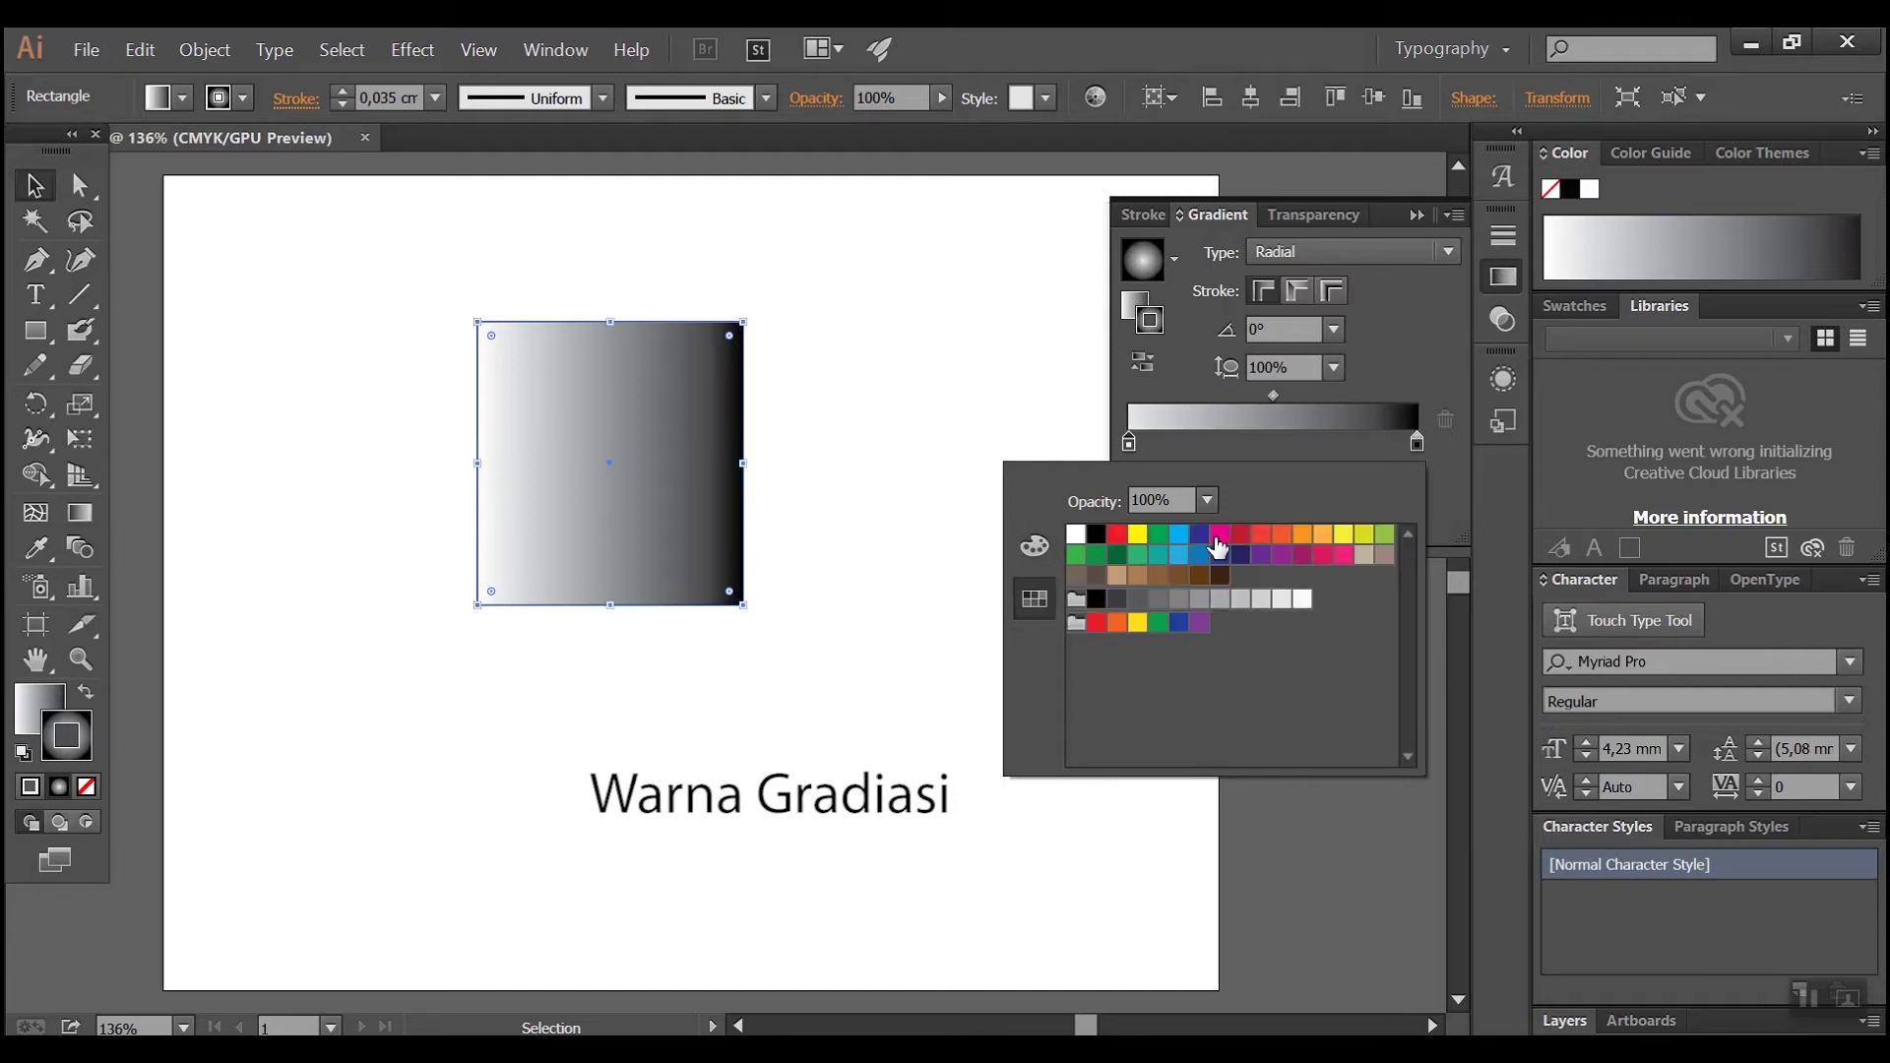
click(1246, 539)
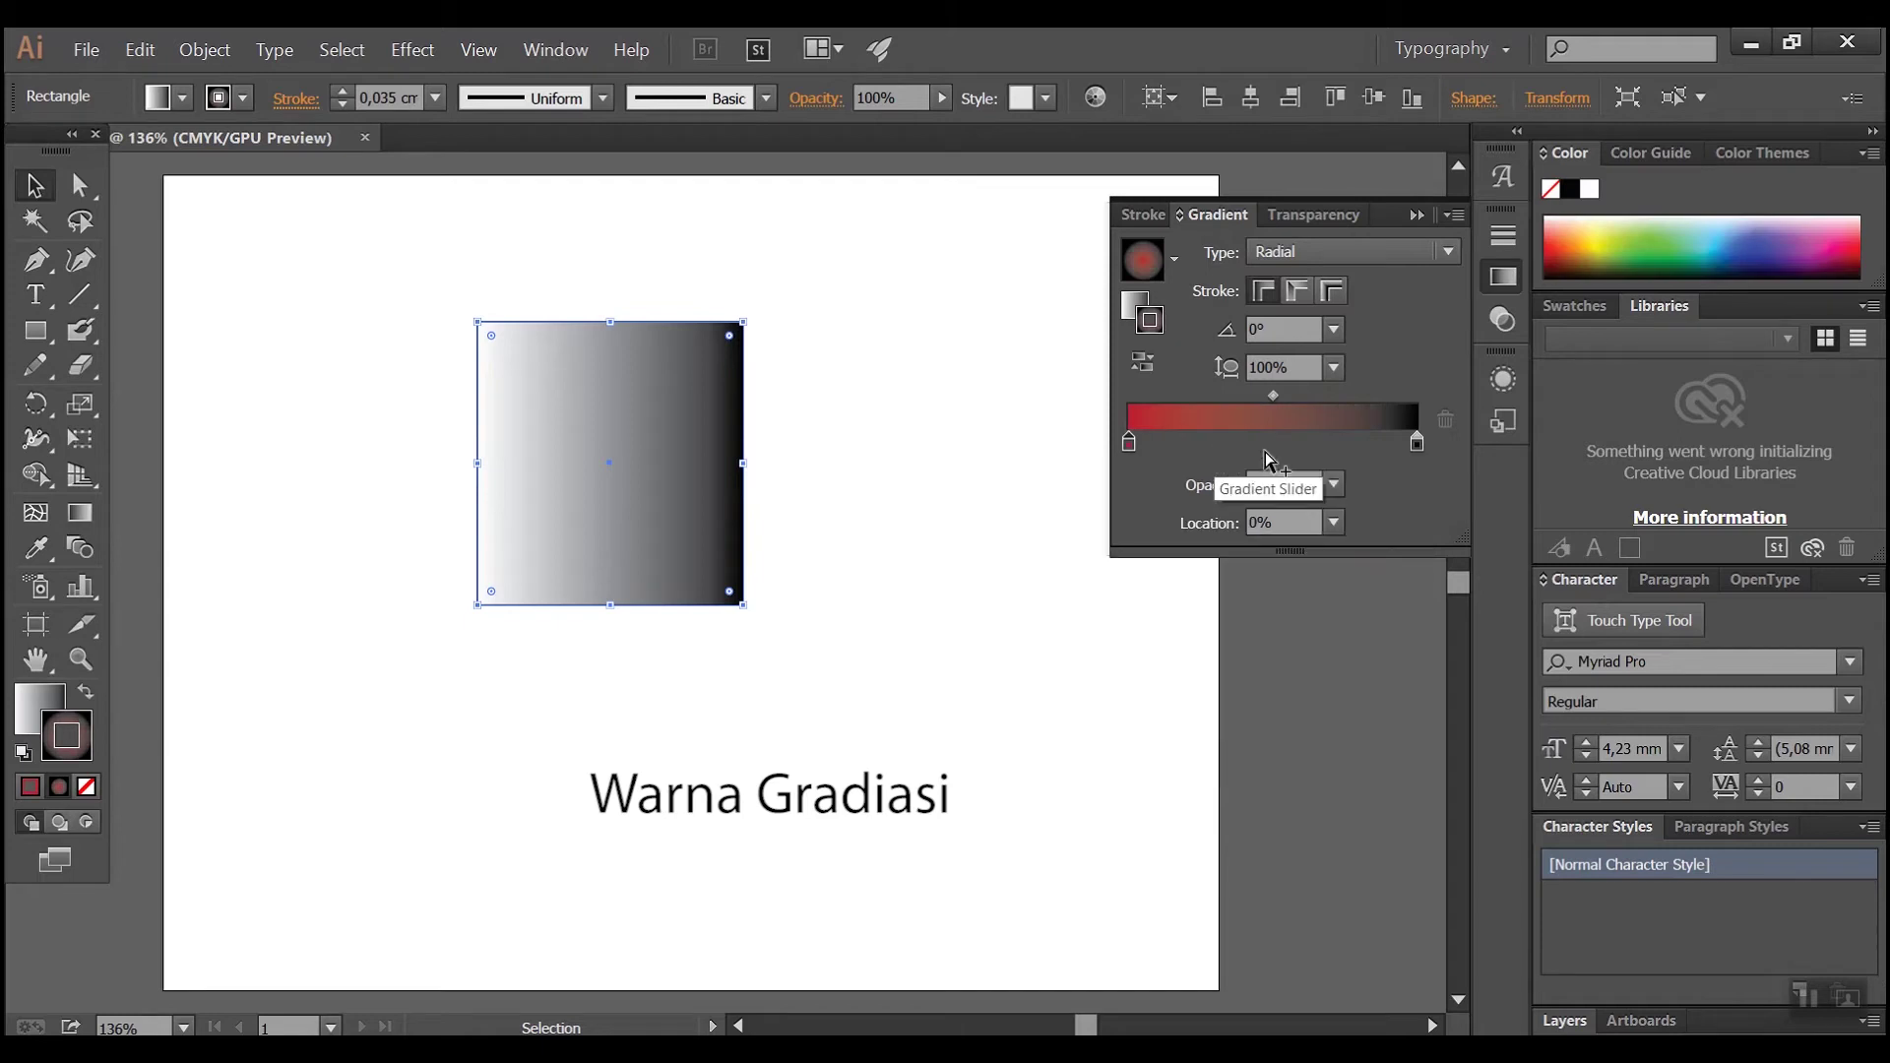
- Color the end stop of the stroke gradient with a yellow swatch and shift the midpoint to 49%
click(1418, 445)
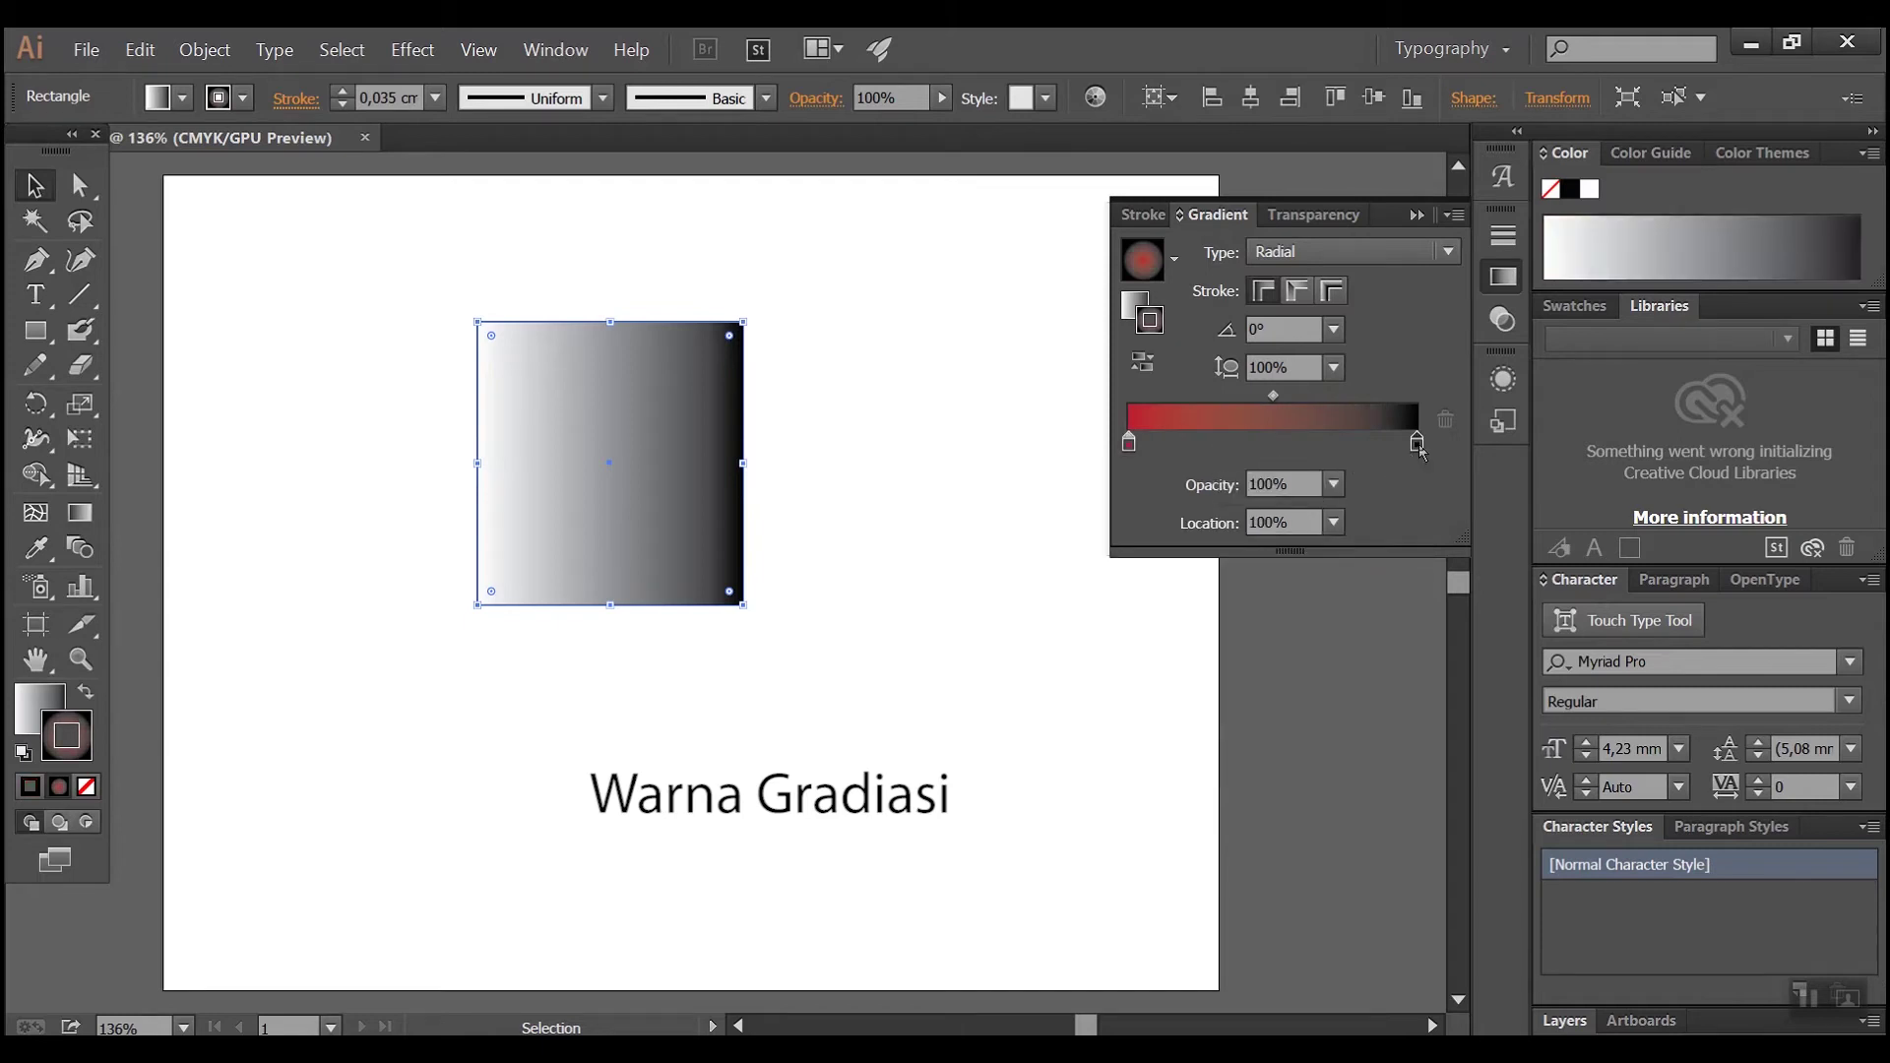
double_click(1418, 443)
click(1344, 537)
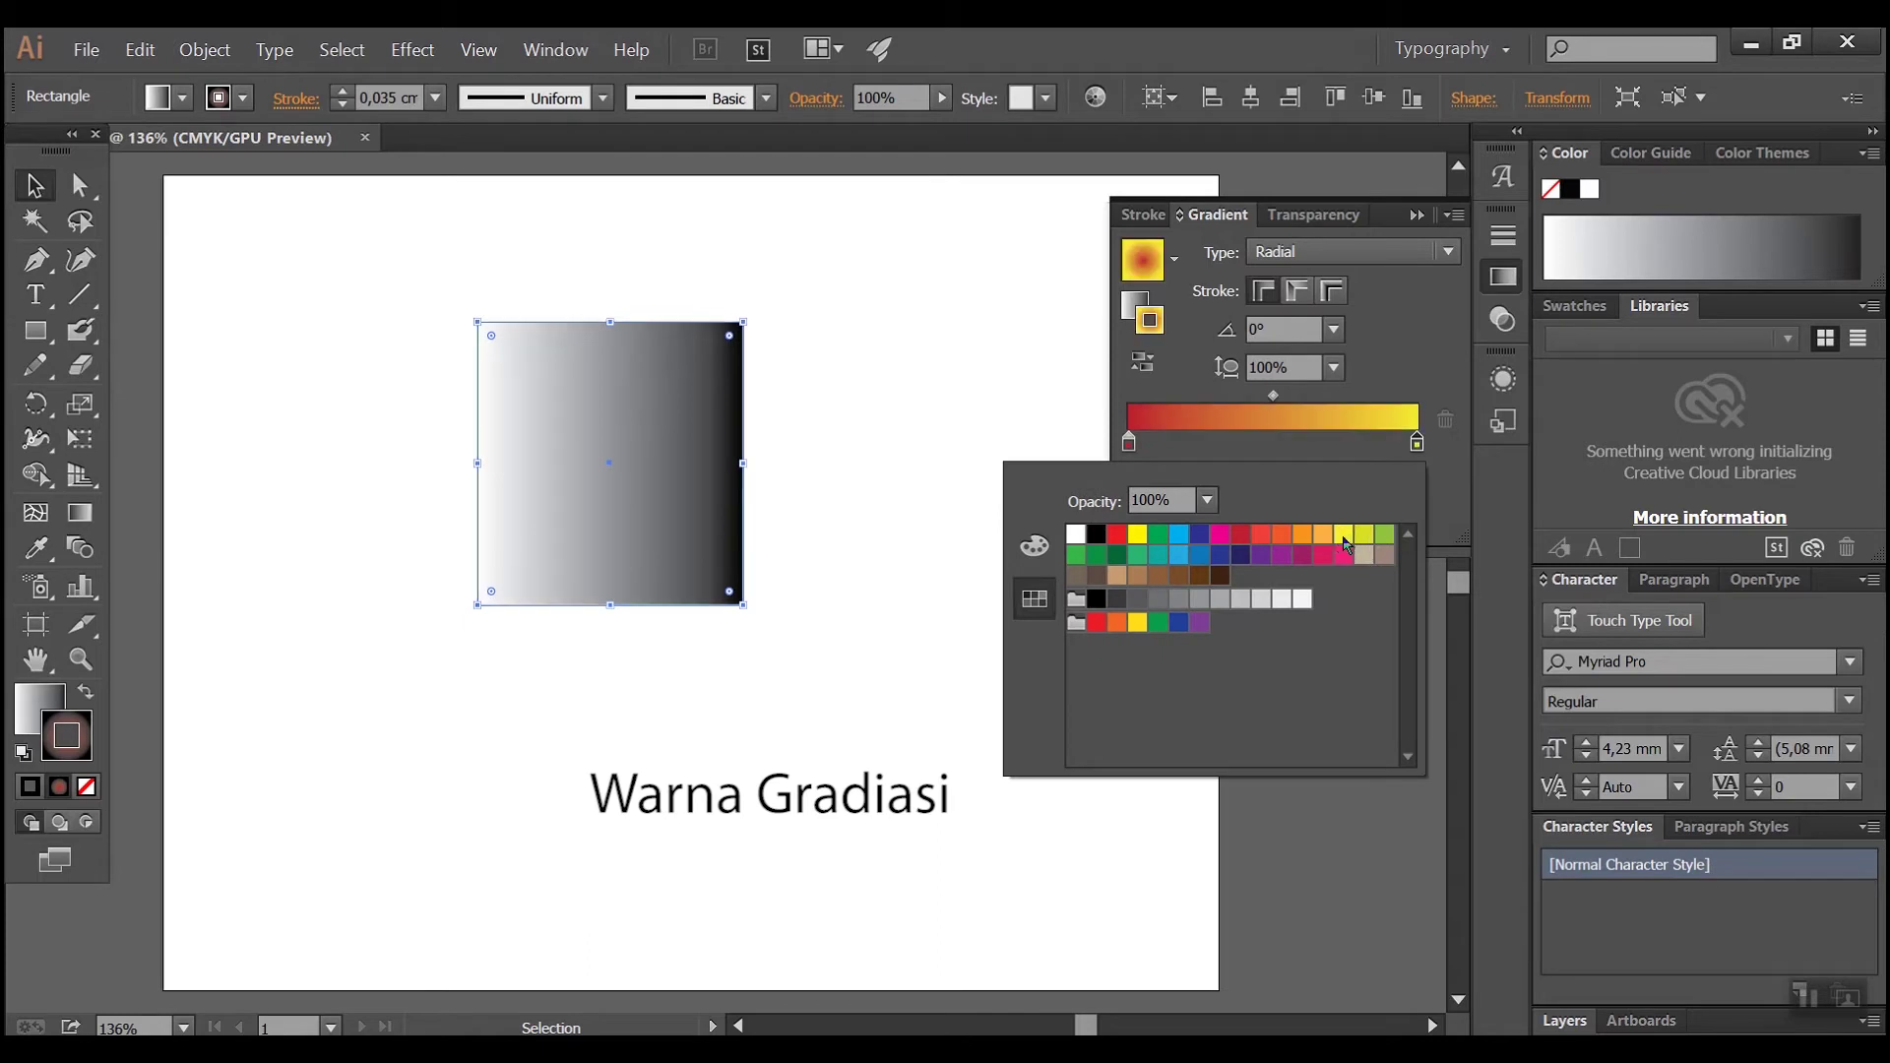
click(1429, 371)
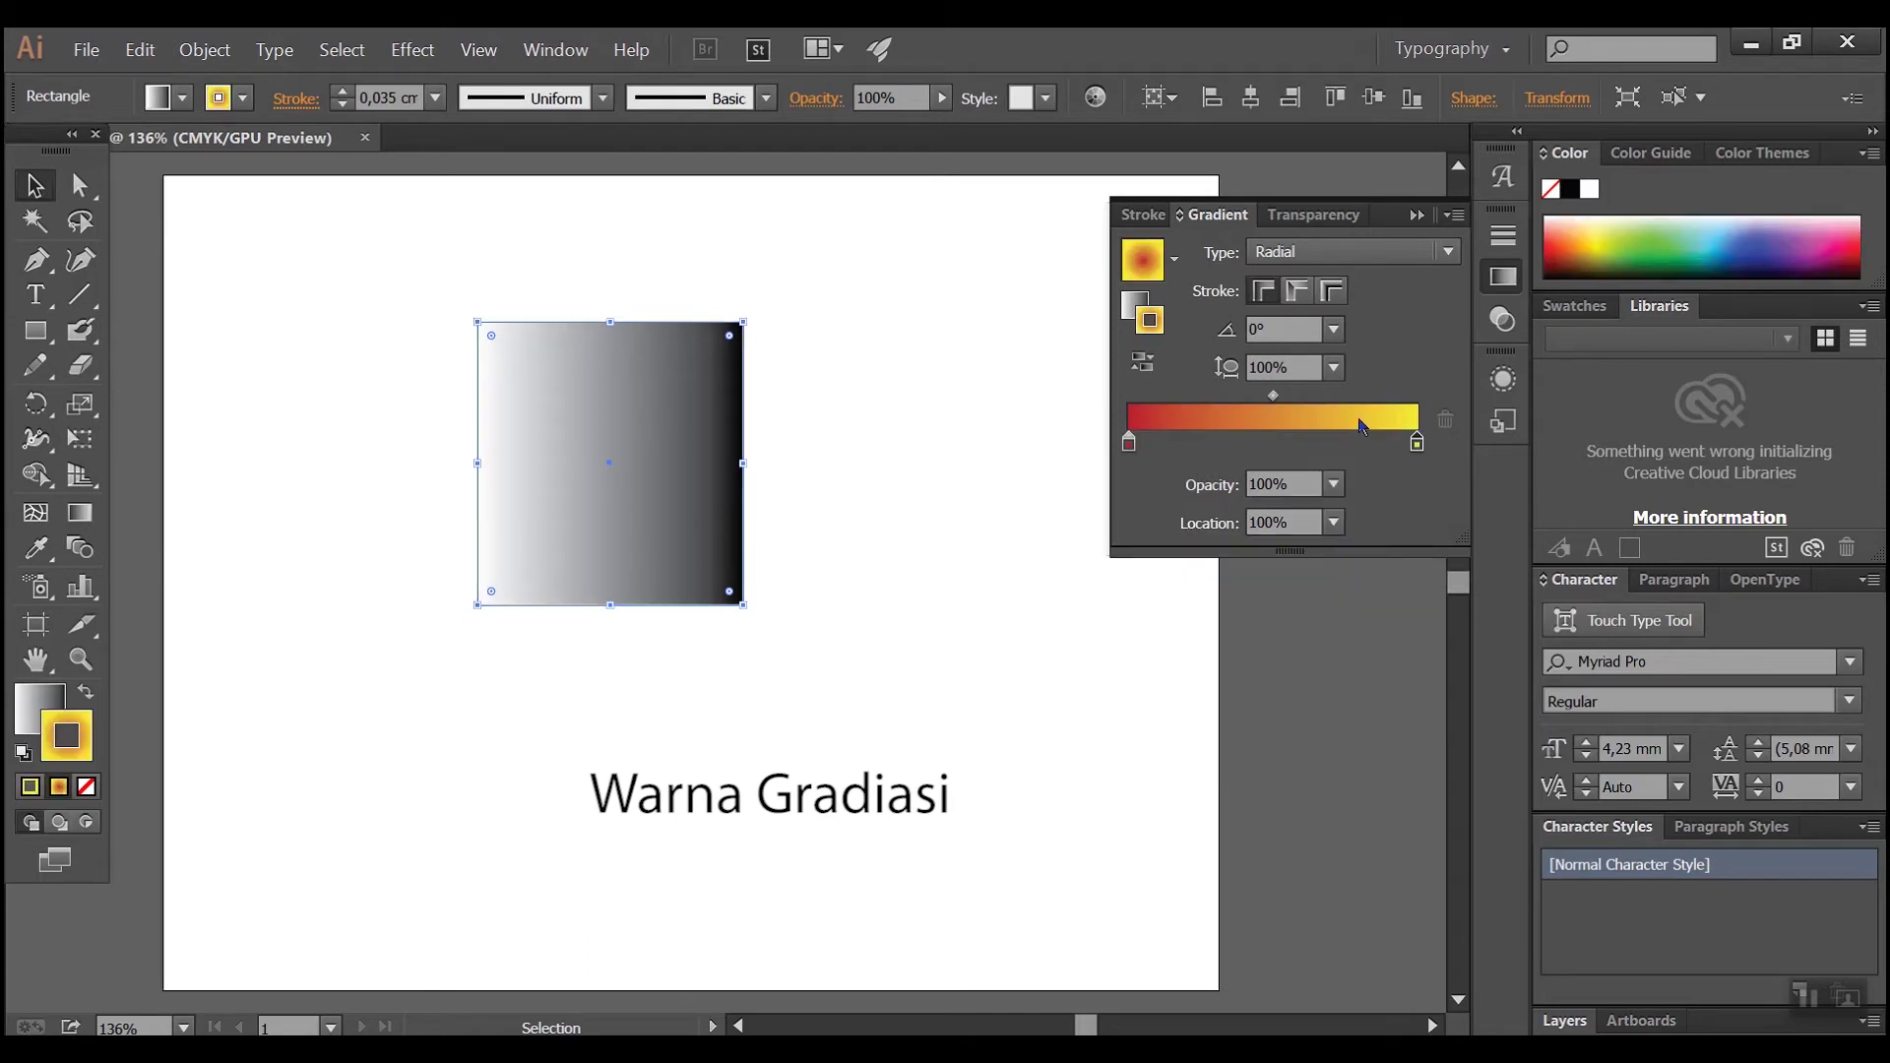
click(1274, 397)
mouse_move(1277, 401)
mouse_down()
mouse_move(1229, 403)
mouse_move(1270, 417)
mouse_up()
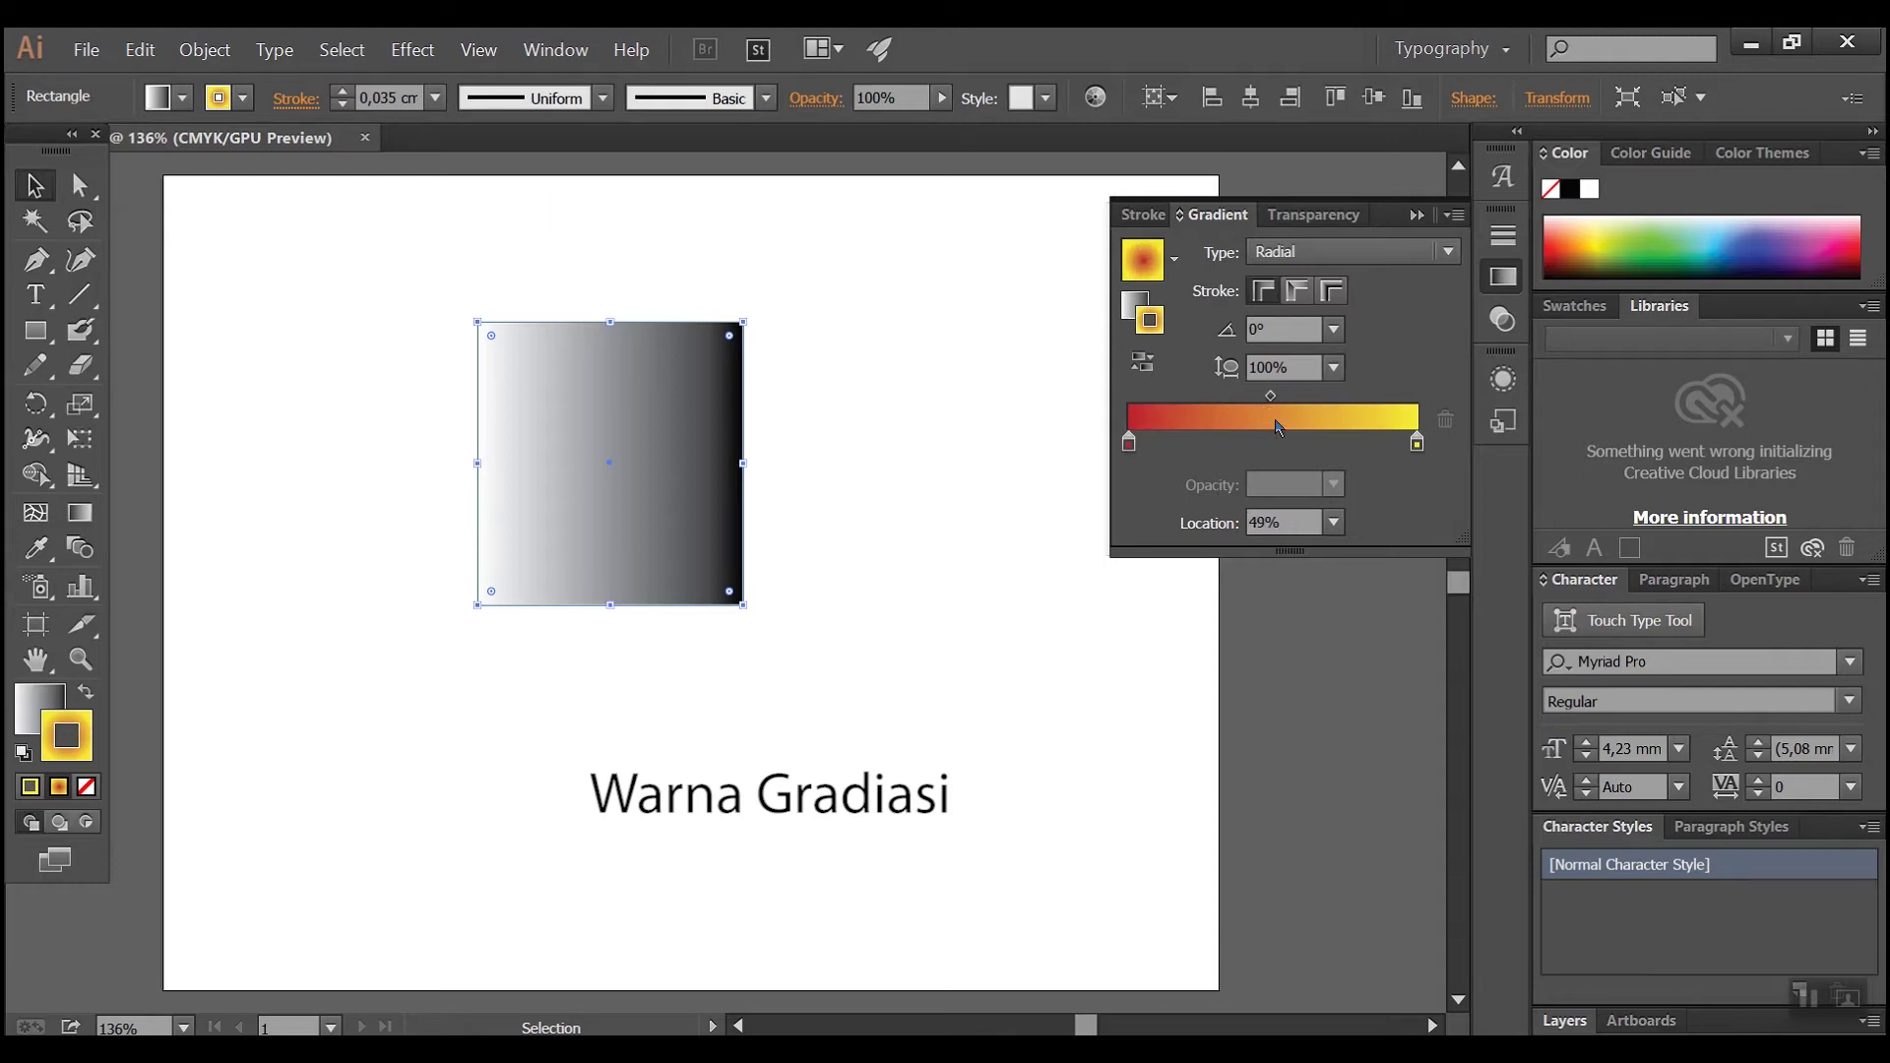
- Add an intermediate color stop to the stroke gradient, slide it to 50.5%, and delete it
click(1232, 443)
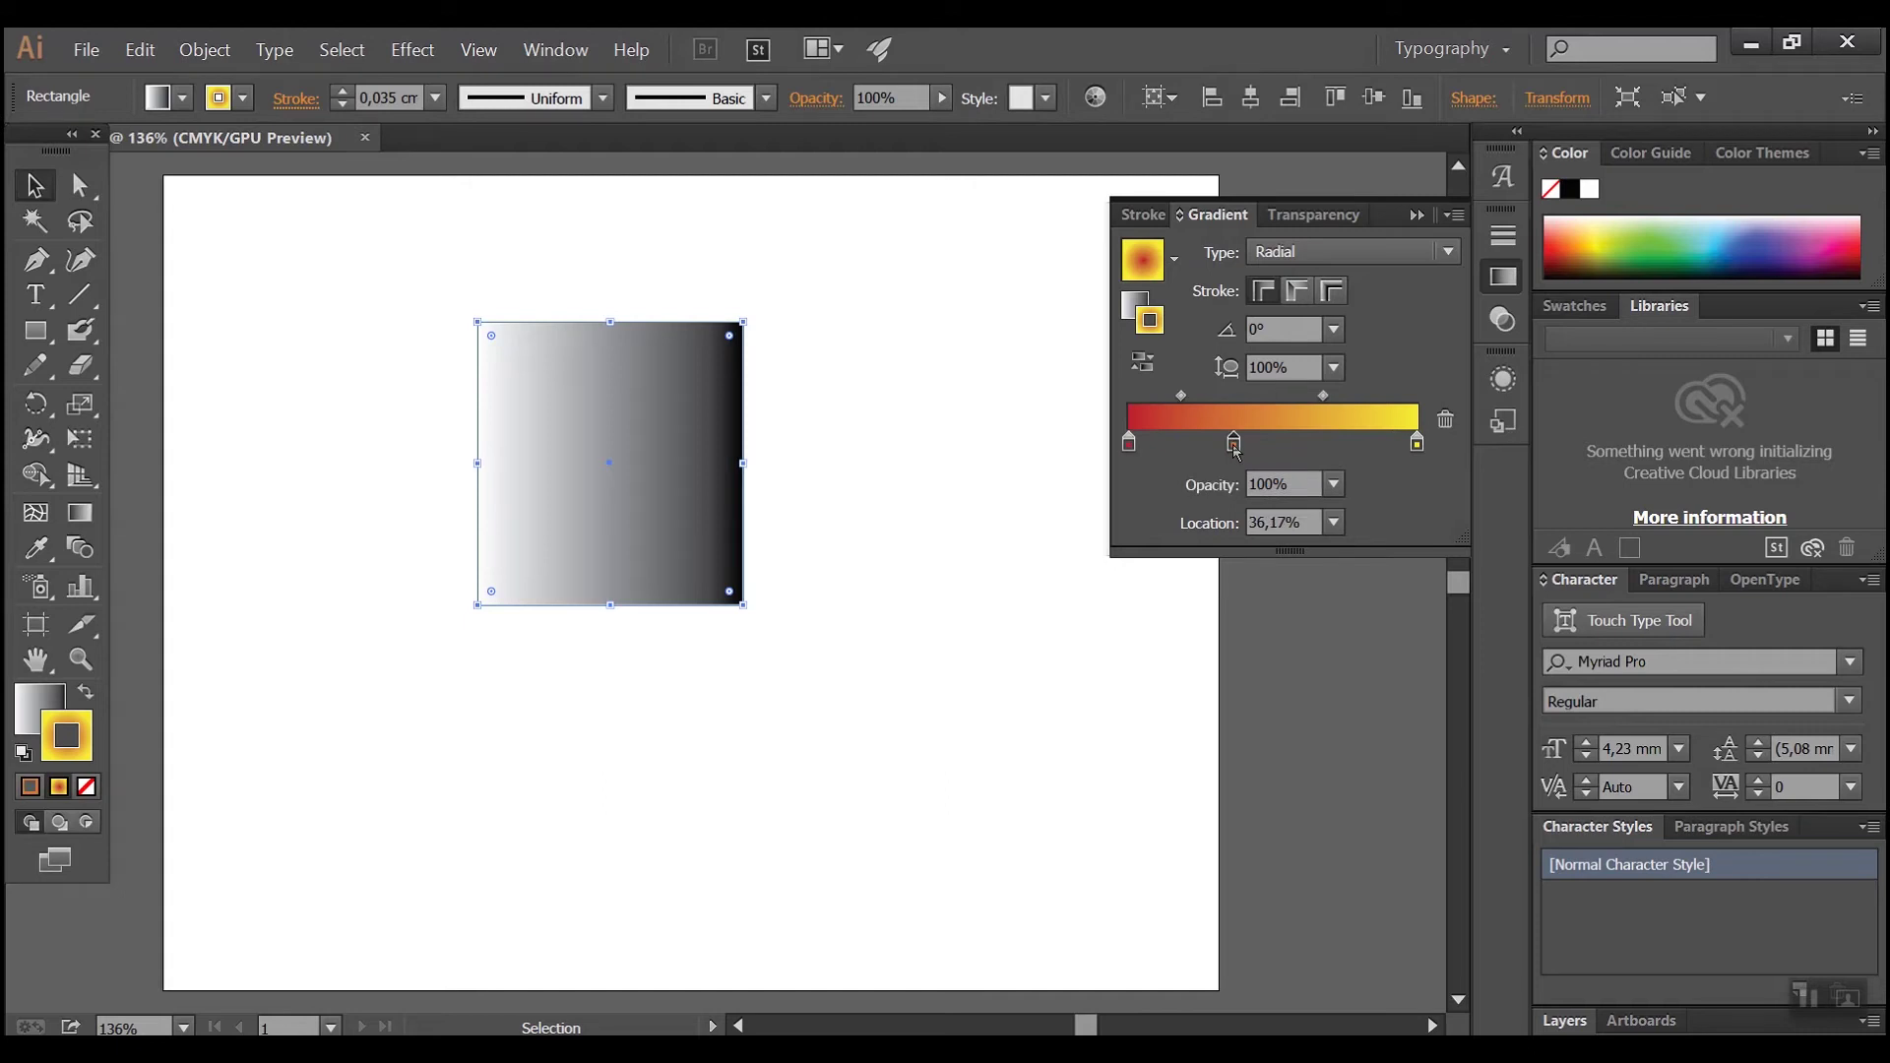
drag(1235, 448, 1276, 448)
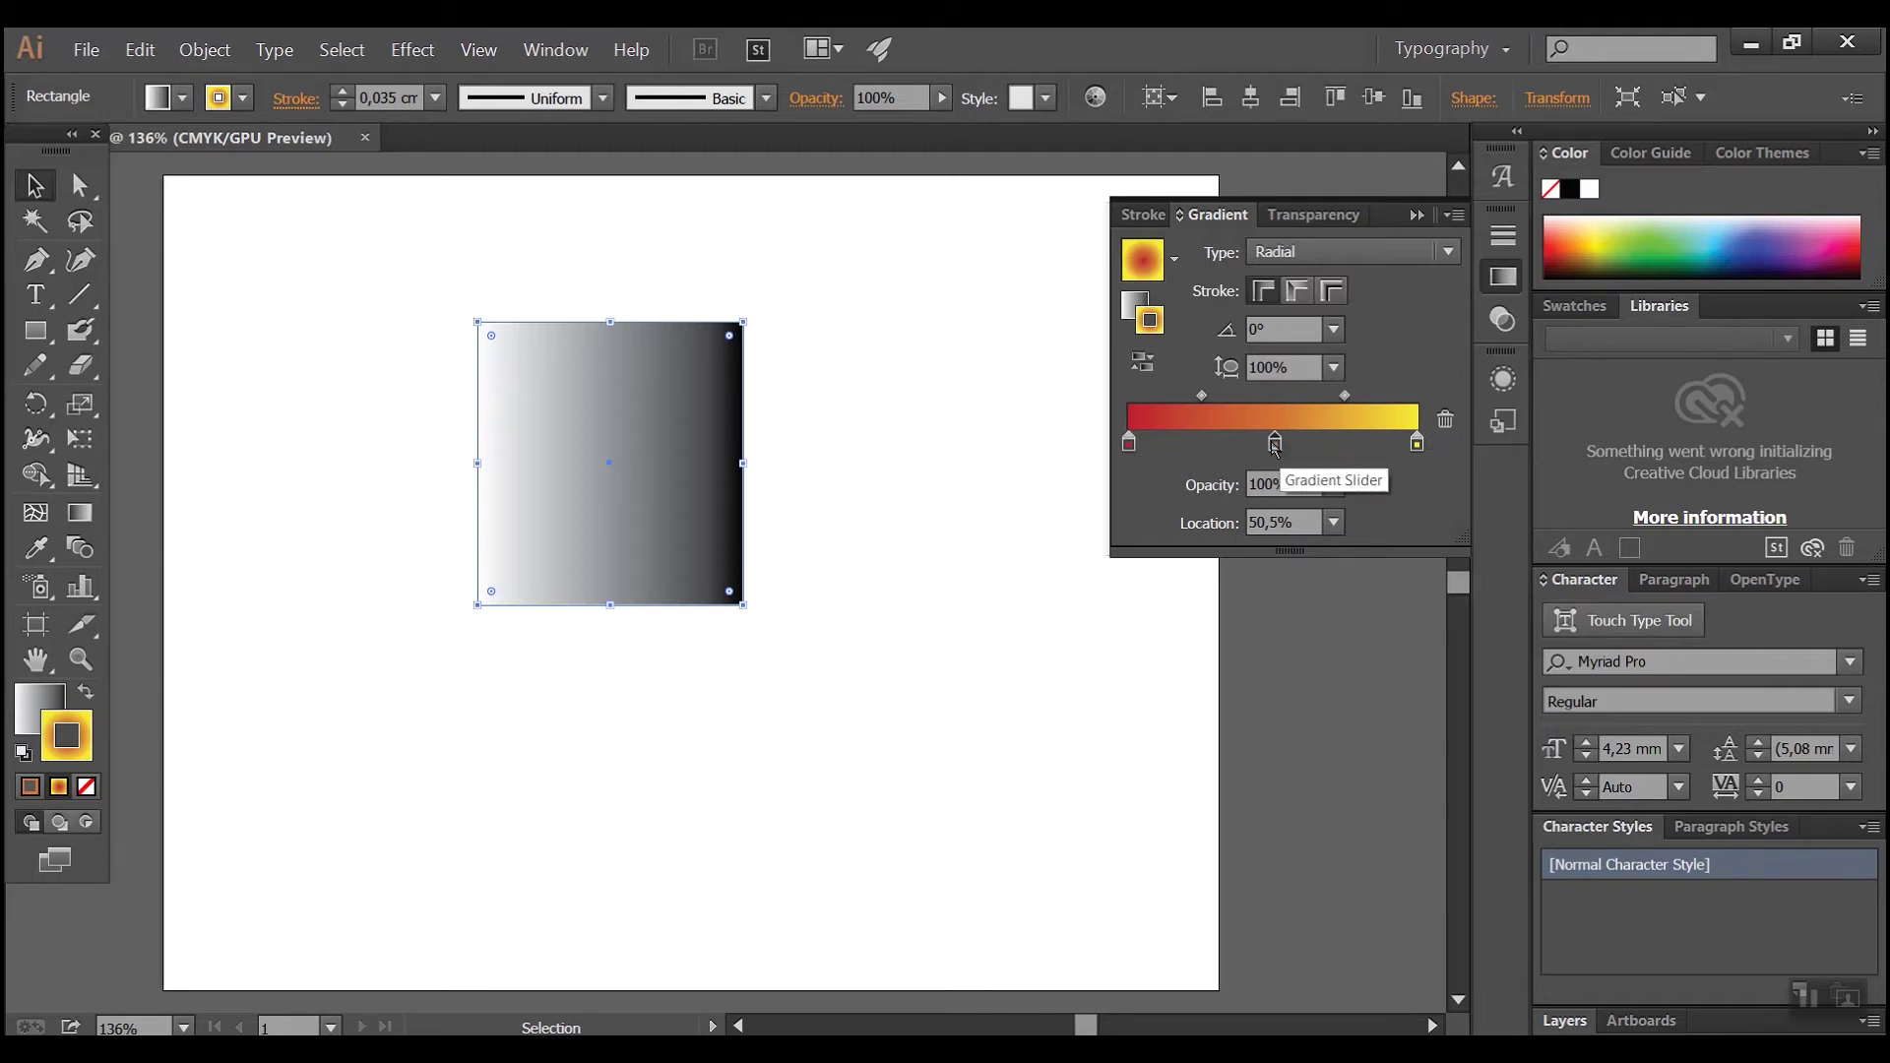
click(1447, 418)
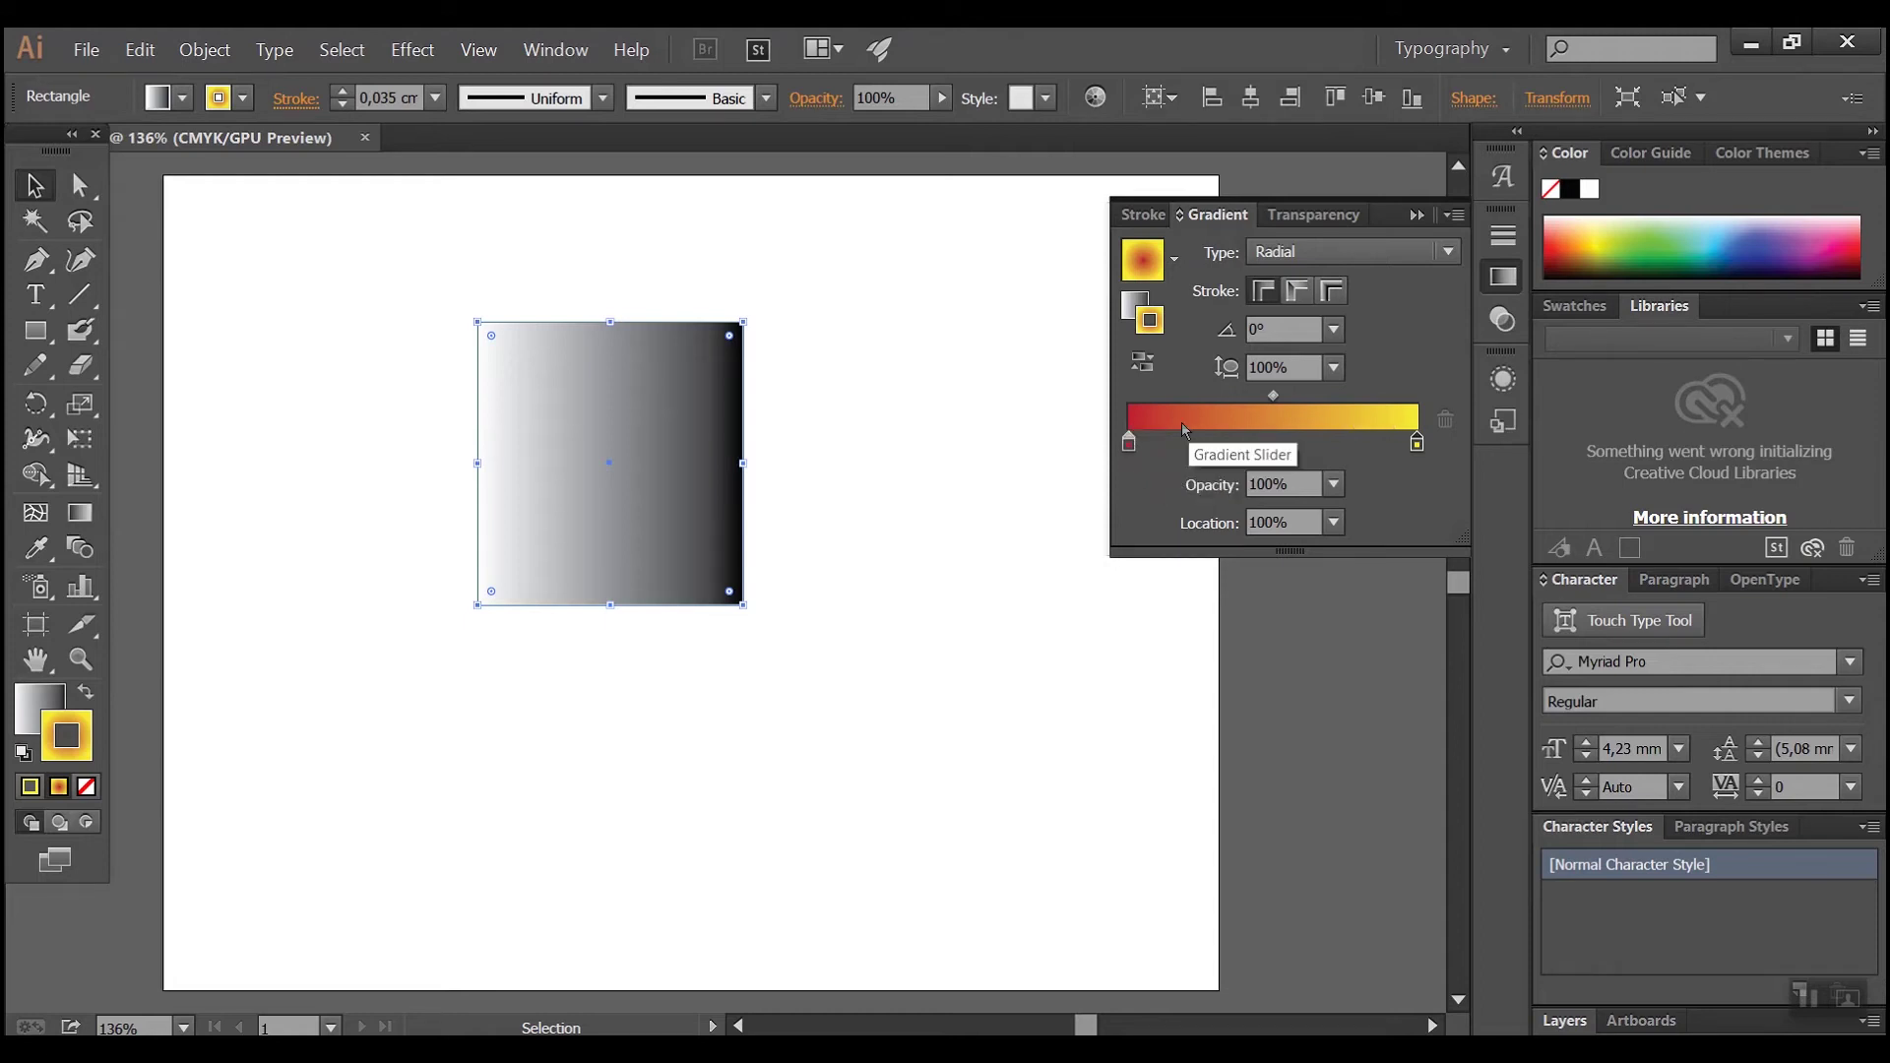
- Set the red starting stop's opacity in the stroke gradient to 30%, raise it to 70%, and close the gradient settings
click(1130, 445)
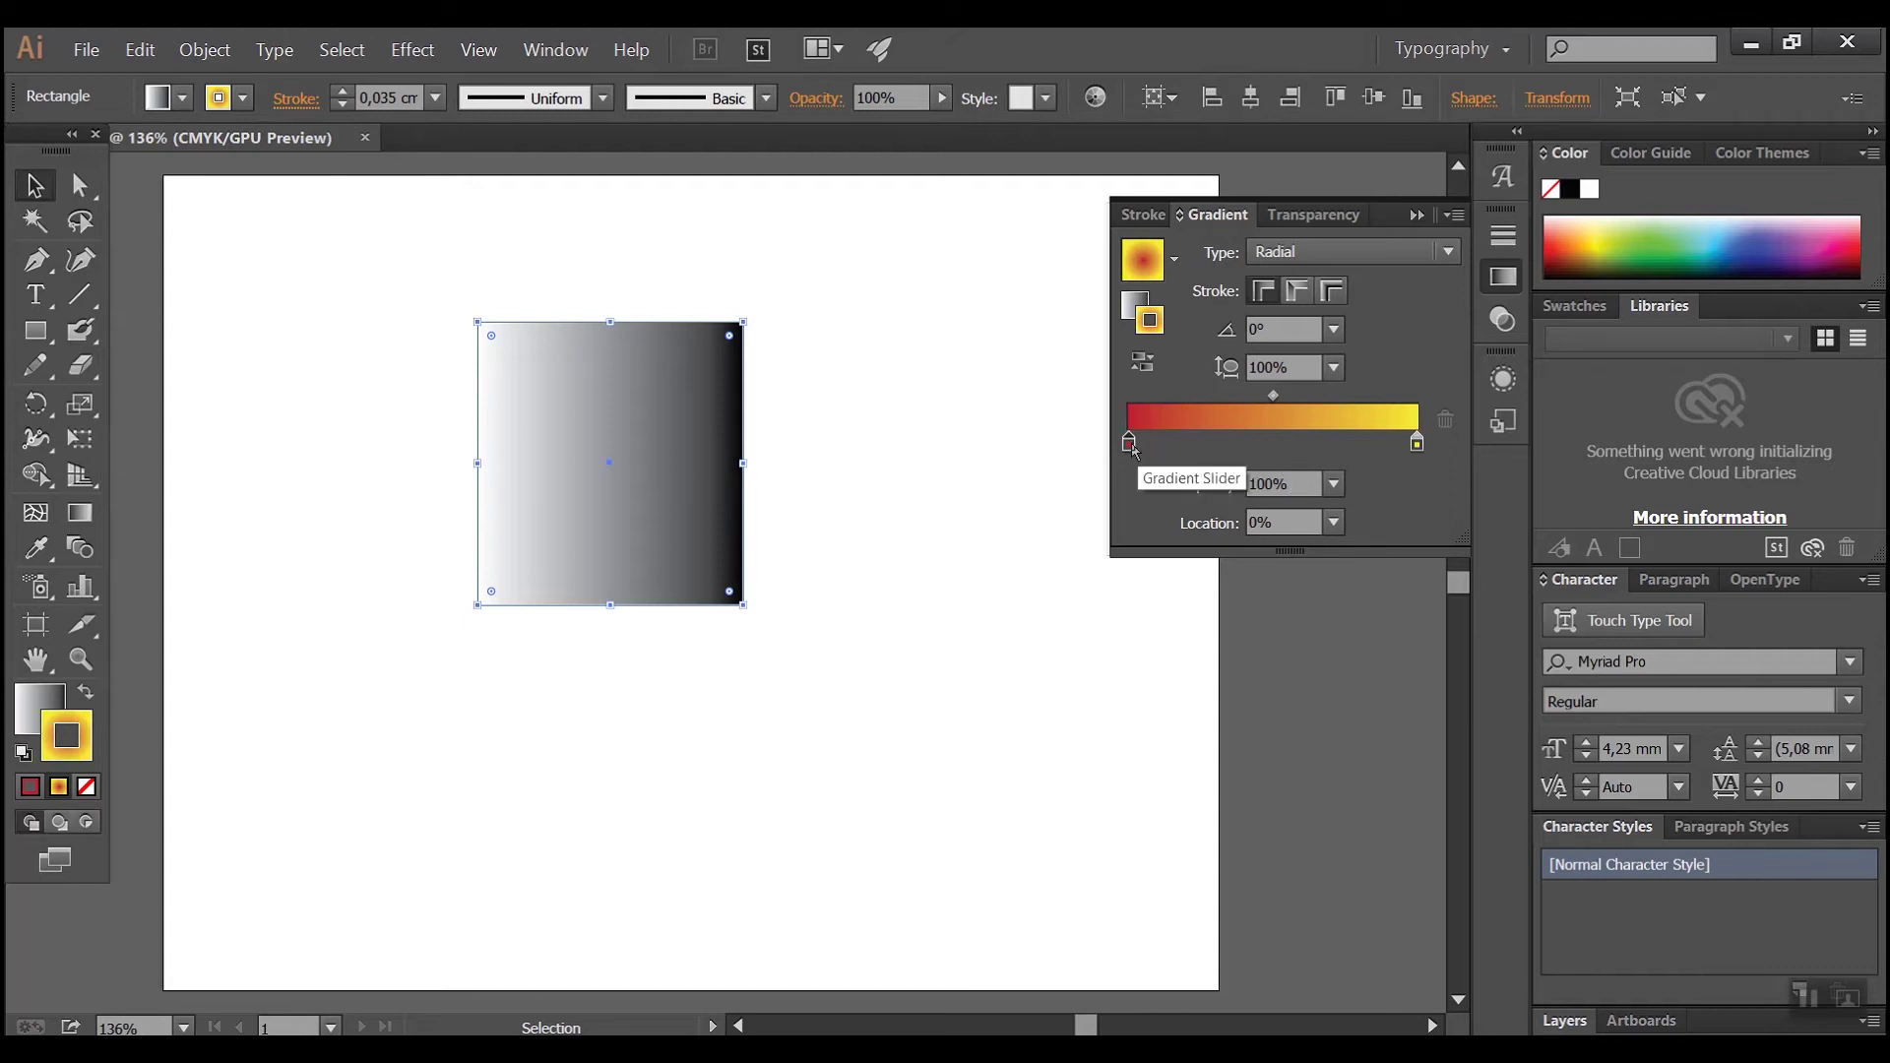
click(1332, 484)
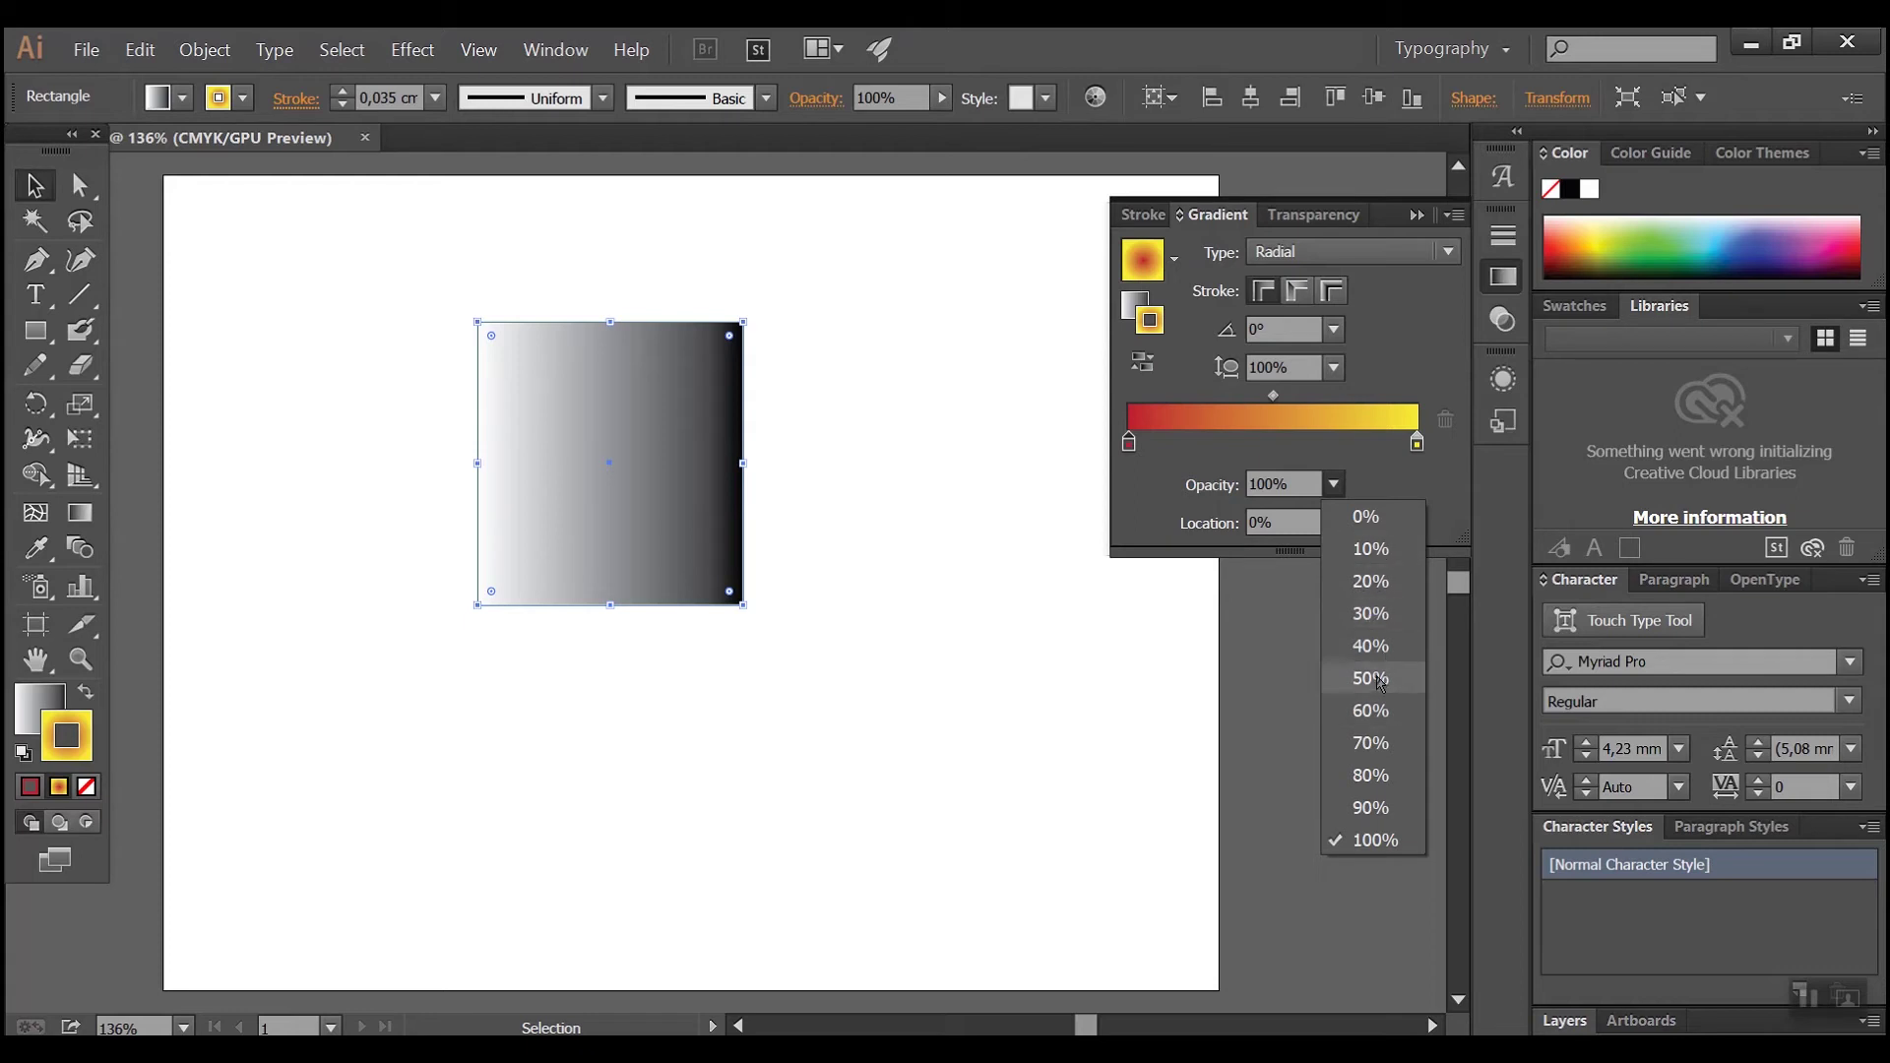
click(1373, 613)
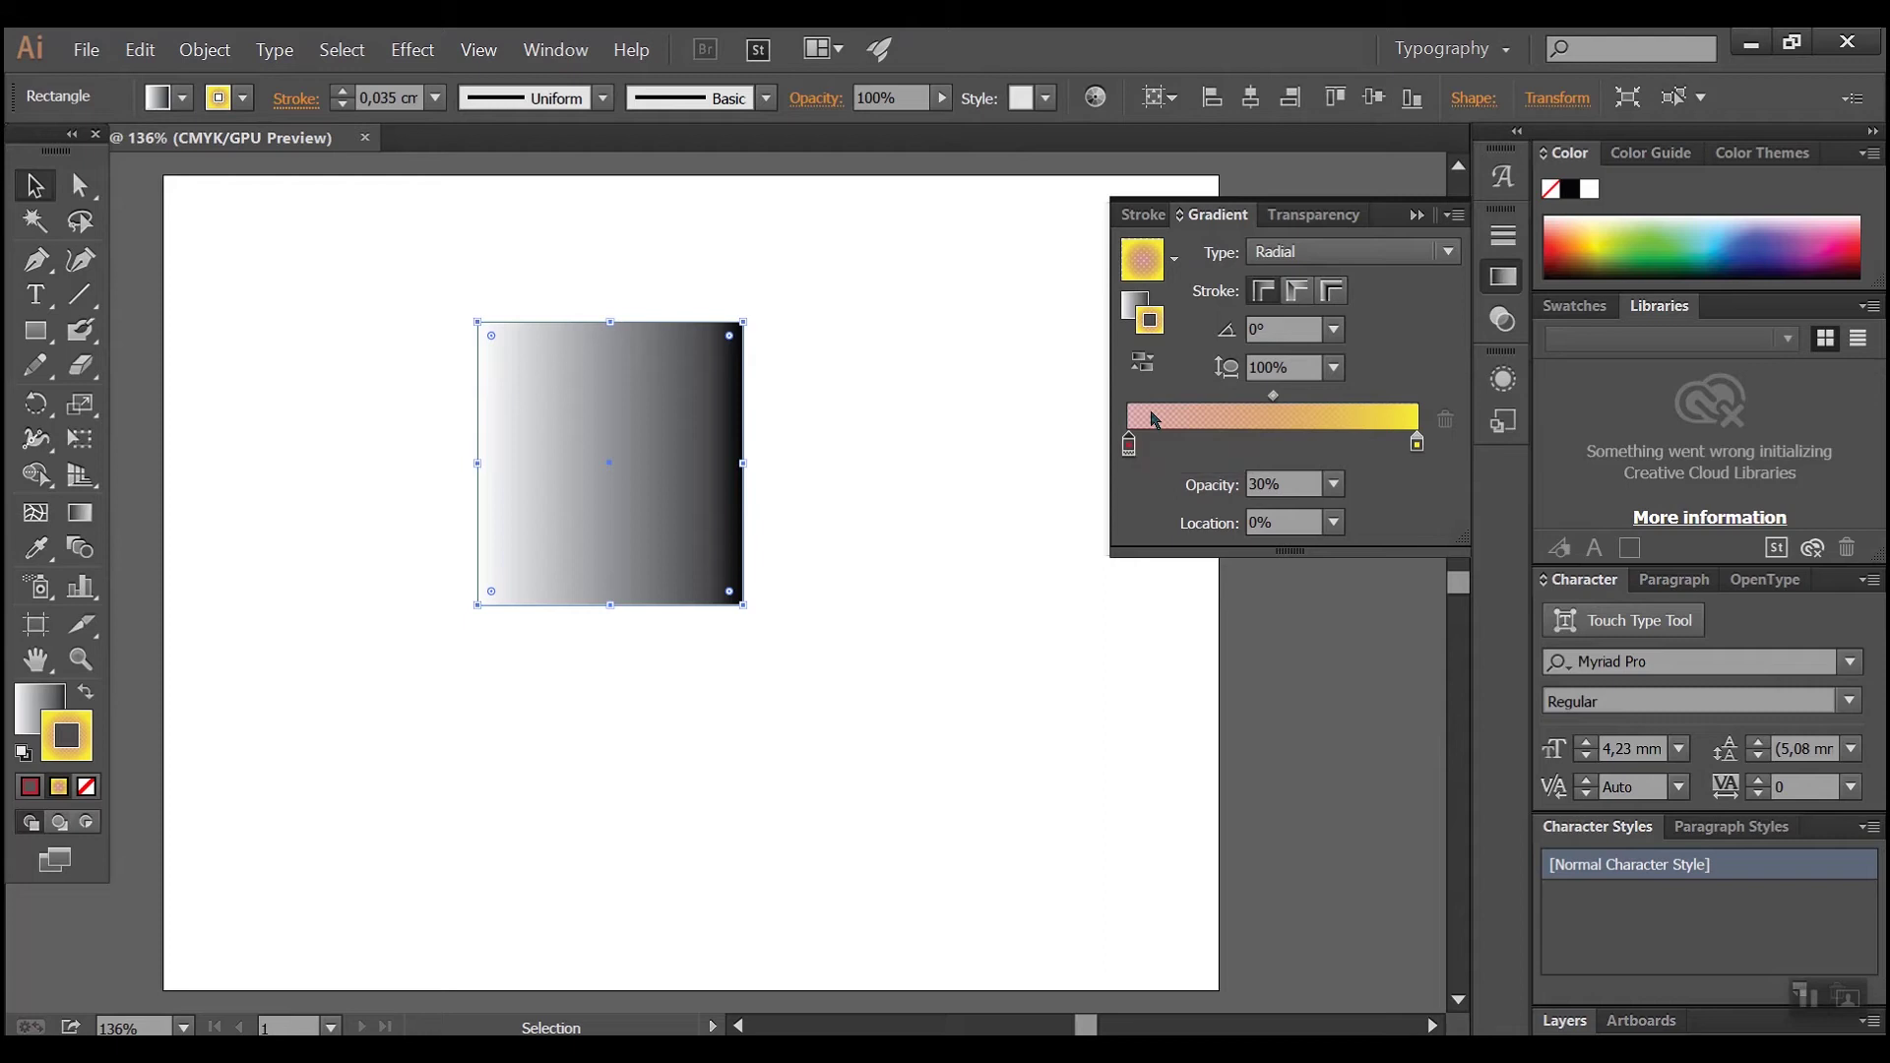
click(1334, 483)
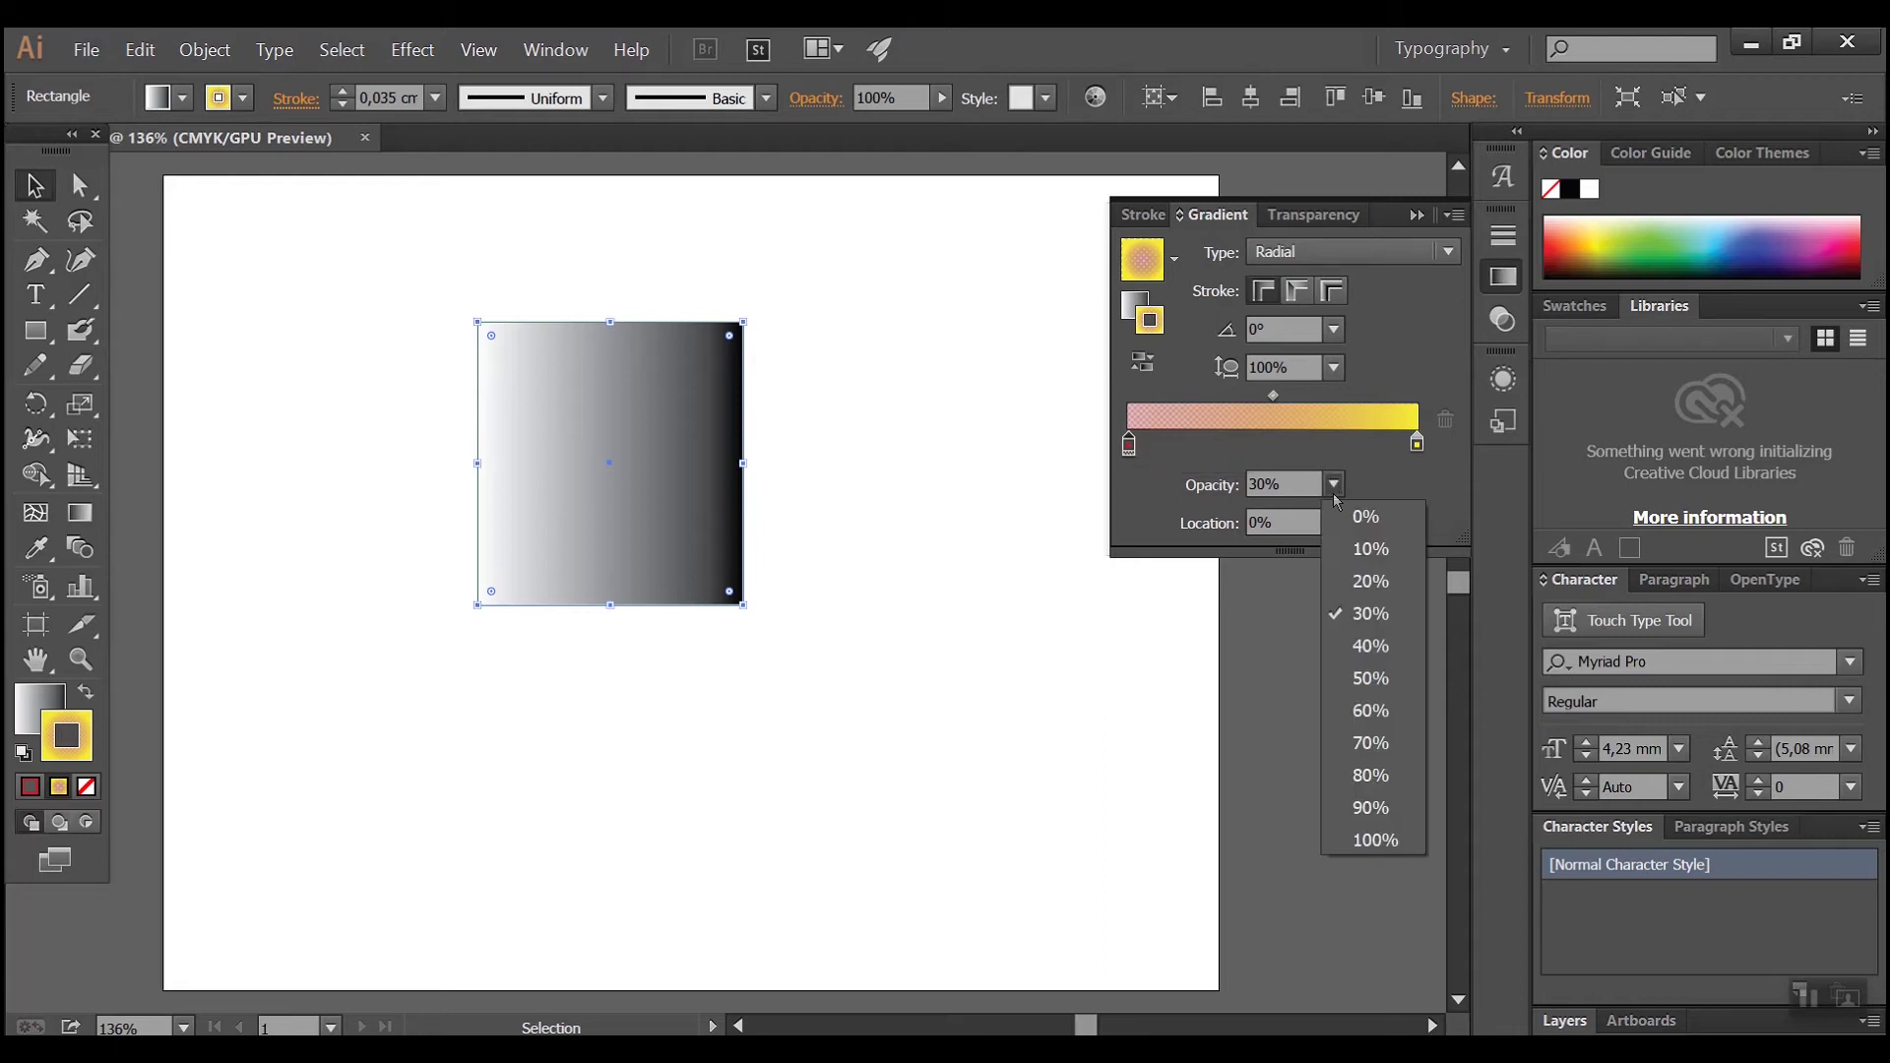
click(1379, 746)
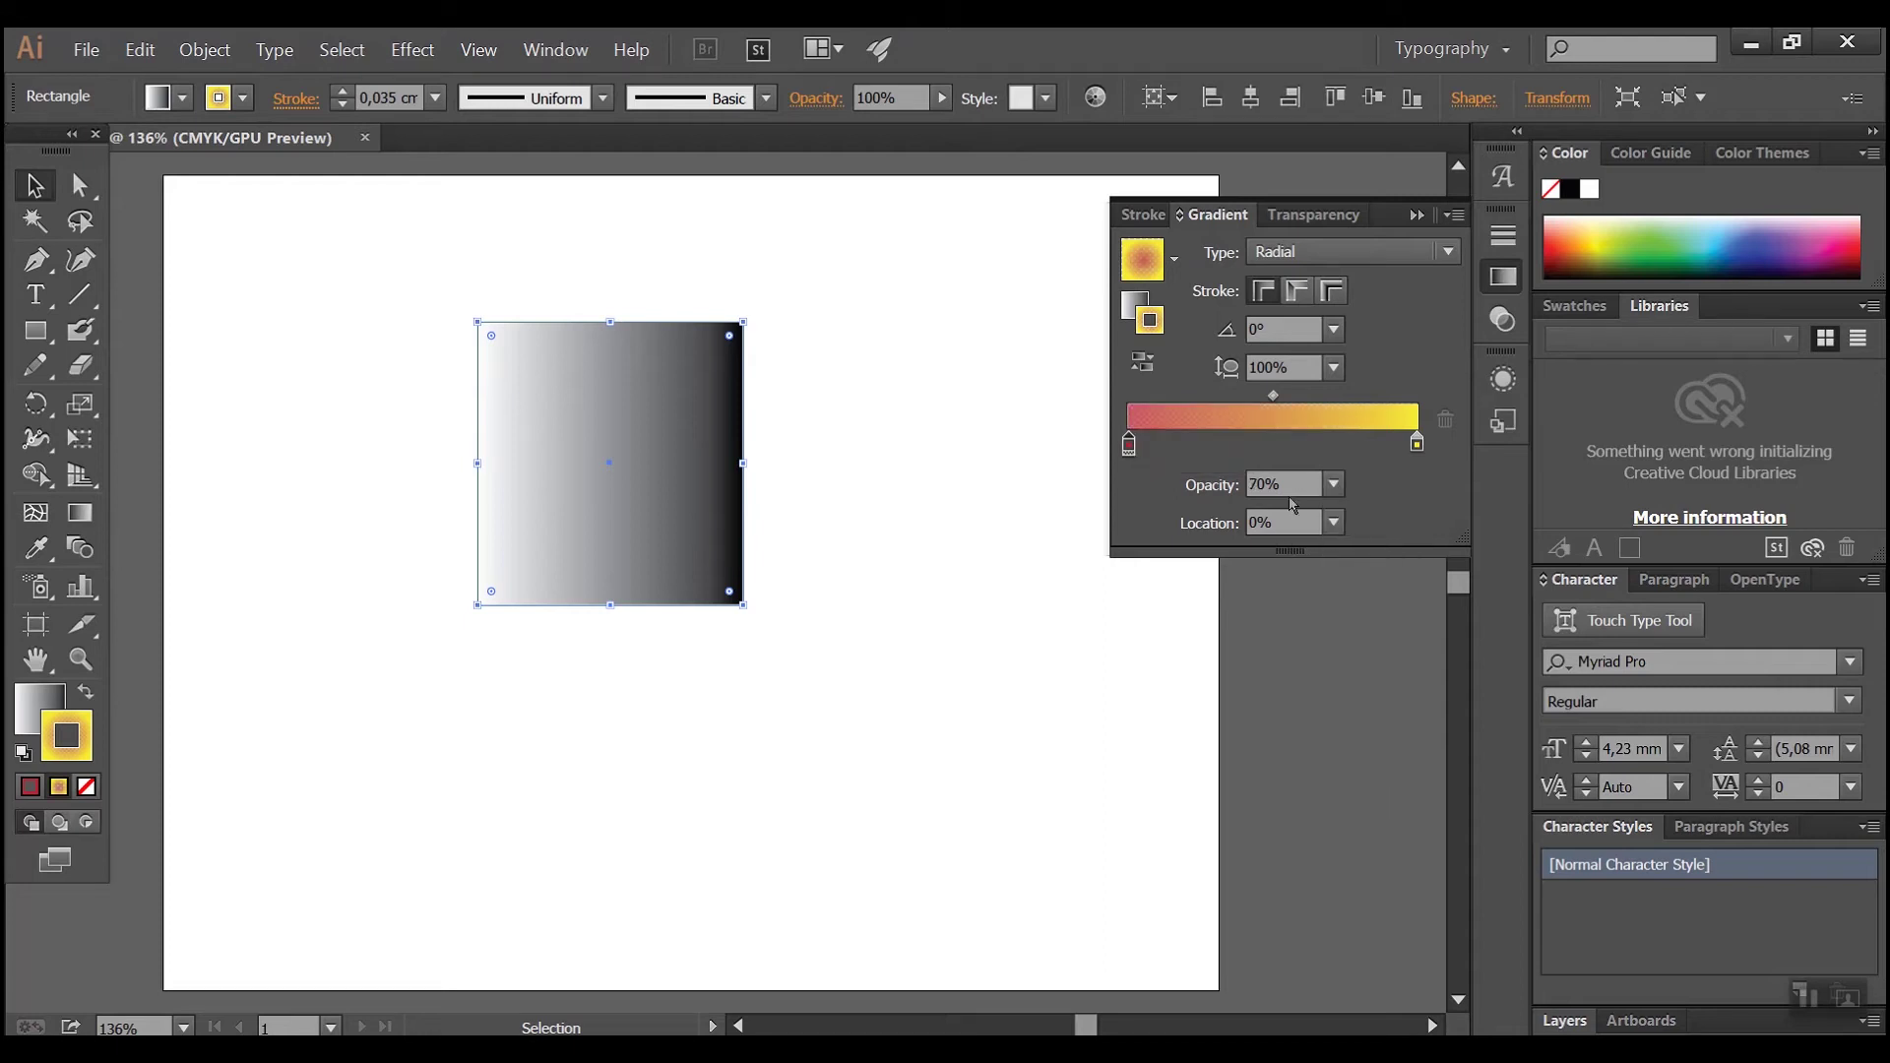
click(1016, 413)
click(1417, 216)
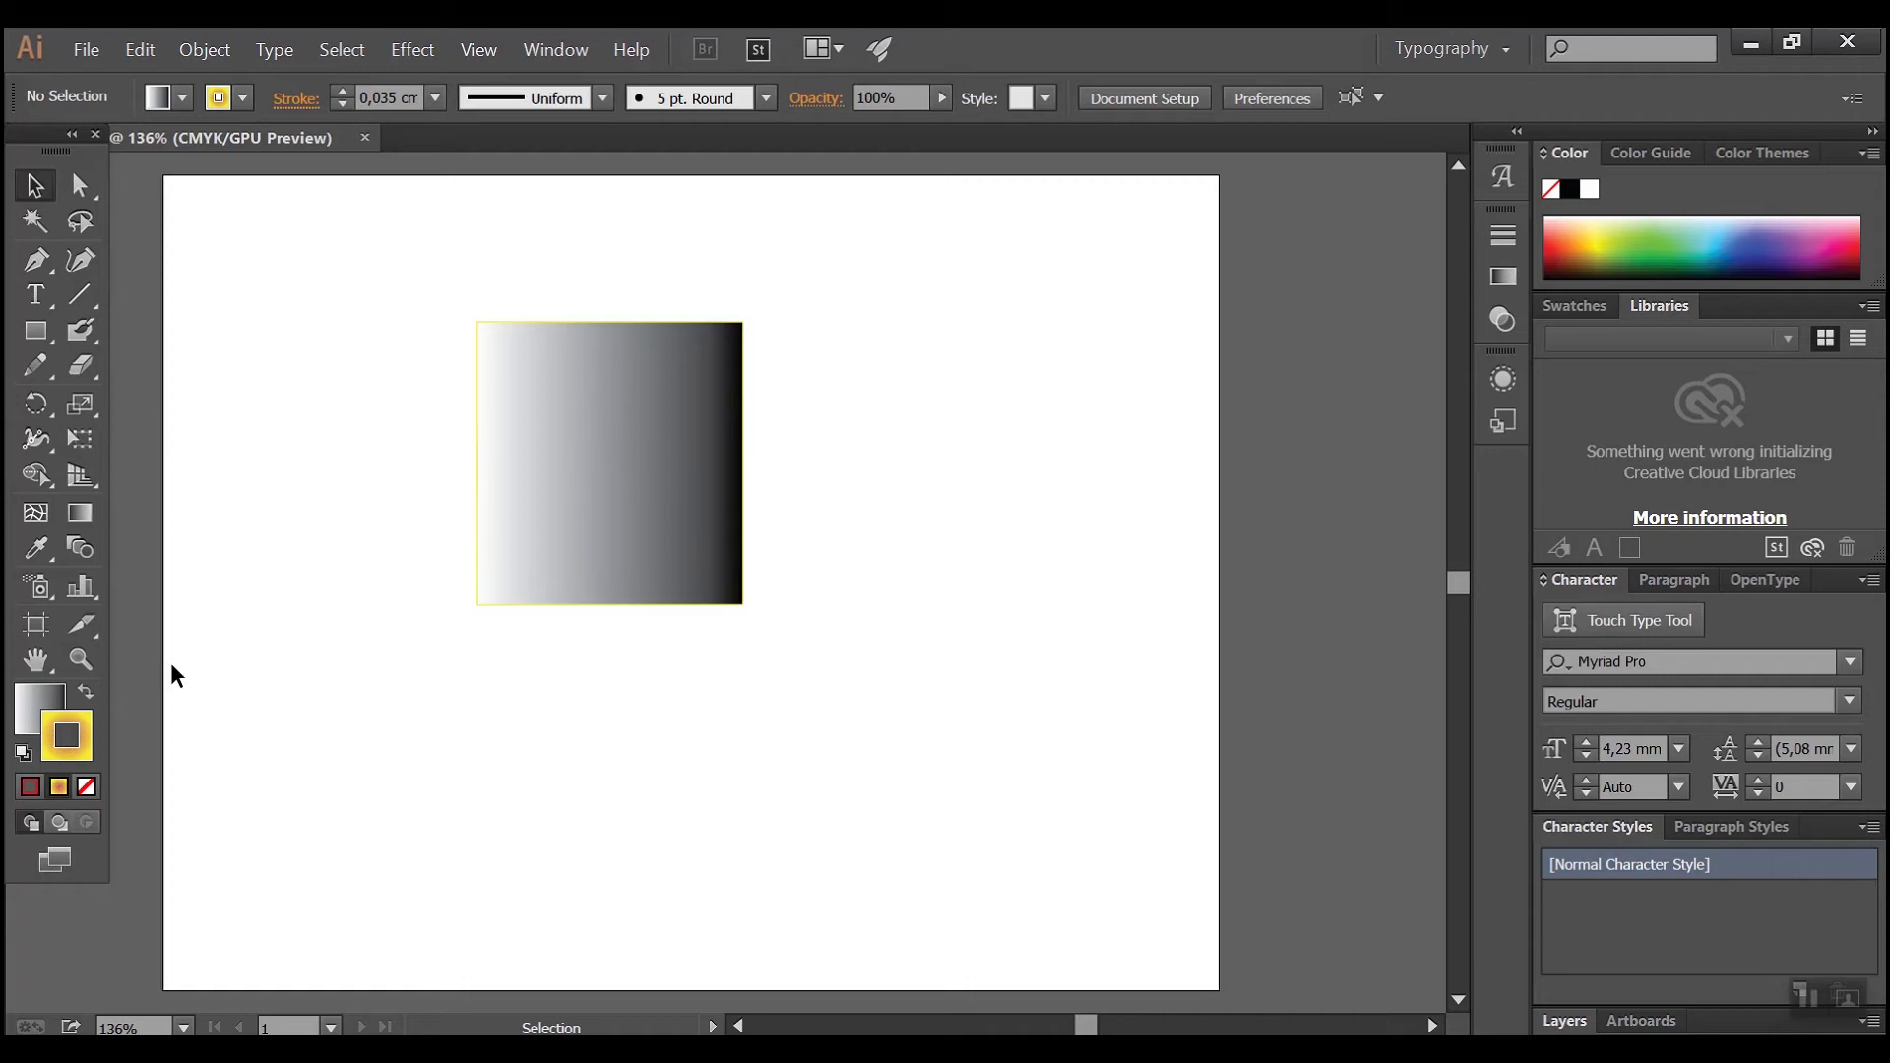
- Swap the rectangle's fill and stroke so the red-yellow radial gradient becomes its fill
click(87, 692)
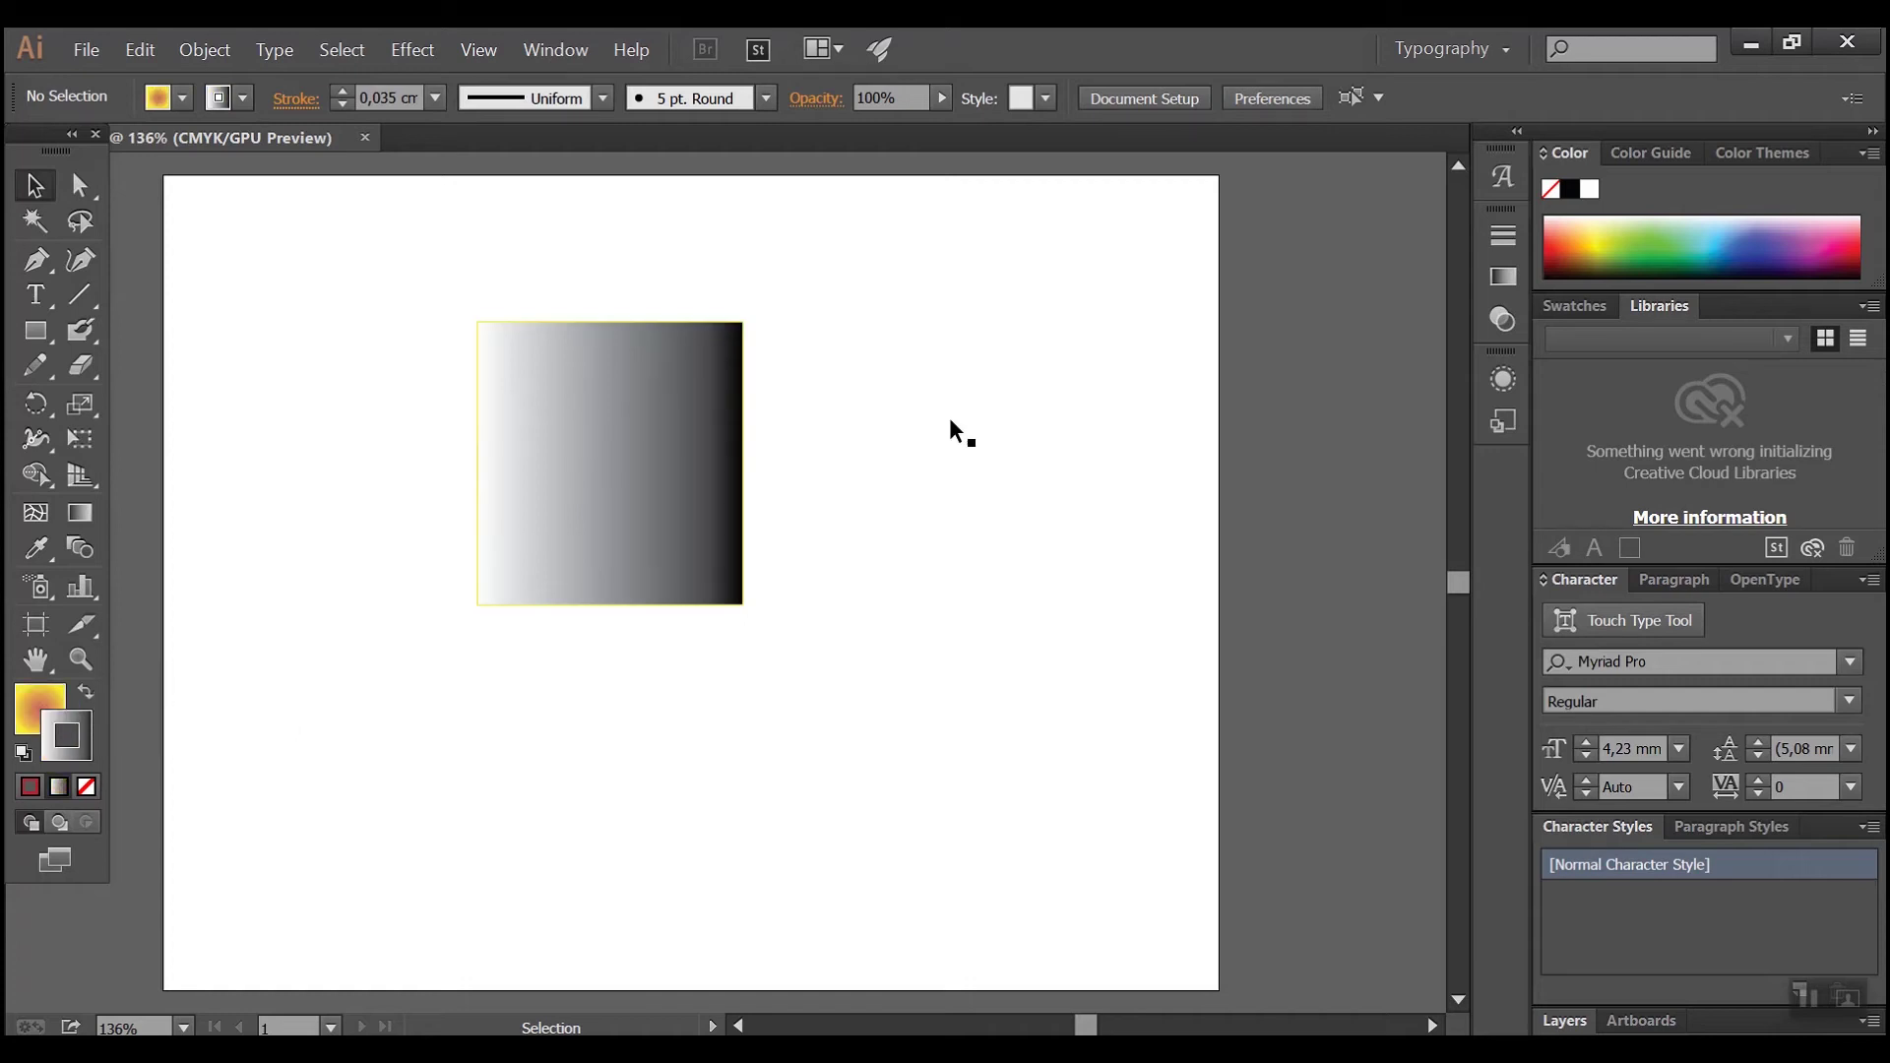
click(654, 405)
click(87, 692)
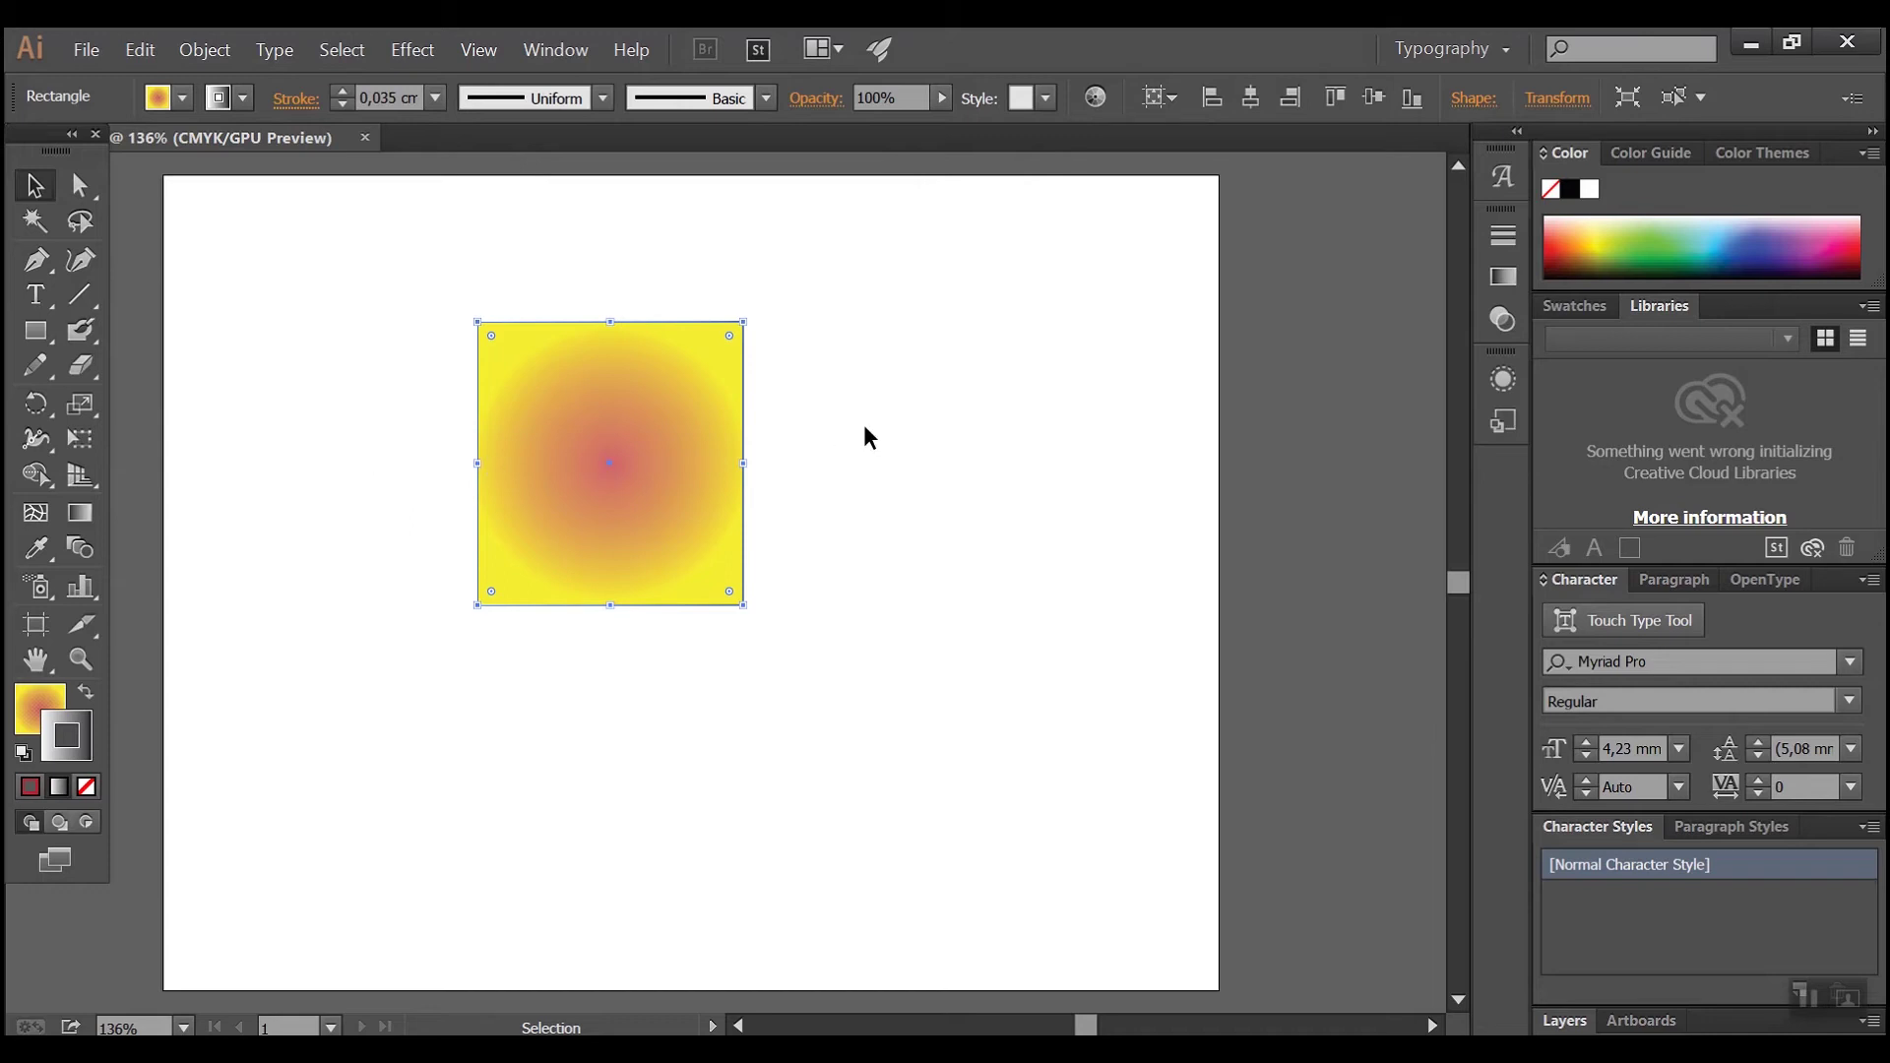
- Redirect the fill's radial gradient with the Gradient tool, running it from beyond the rectangle's right side to beyond its left, and exit isolation mode
click(79, 514)
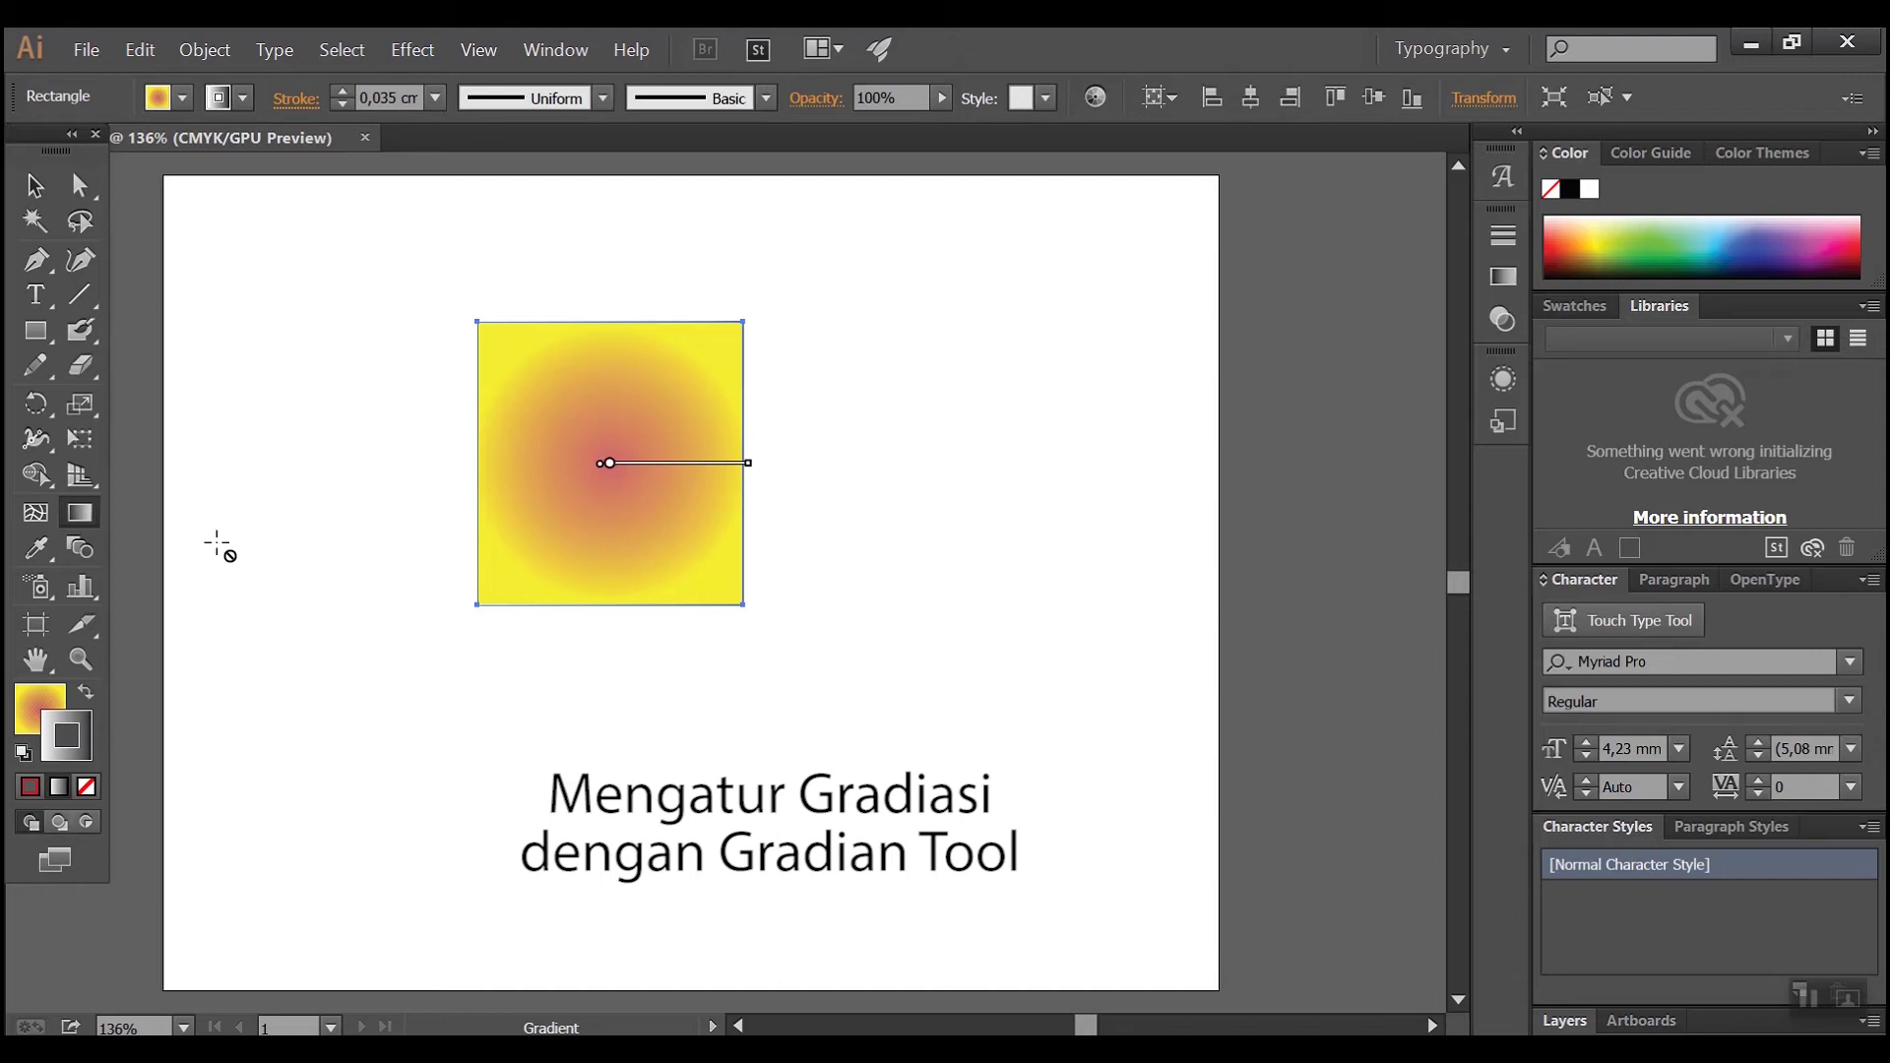
click(35, 186)
key(g)
drag(700, 414, 758, 371)
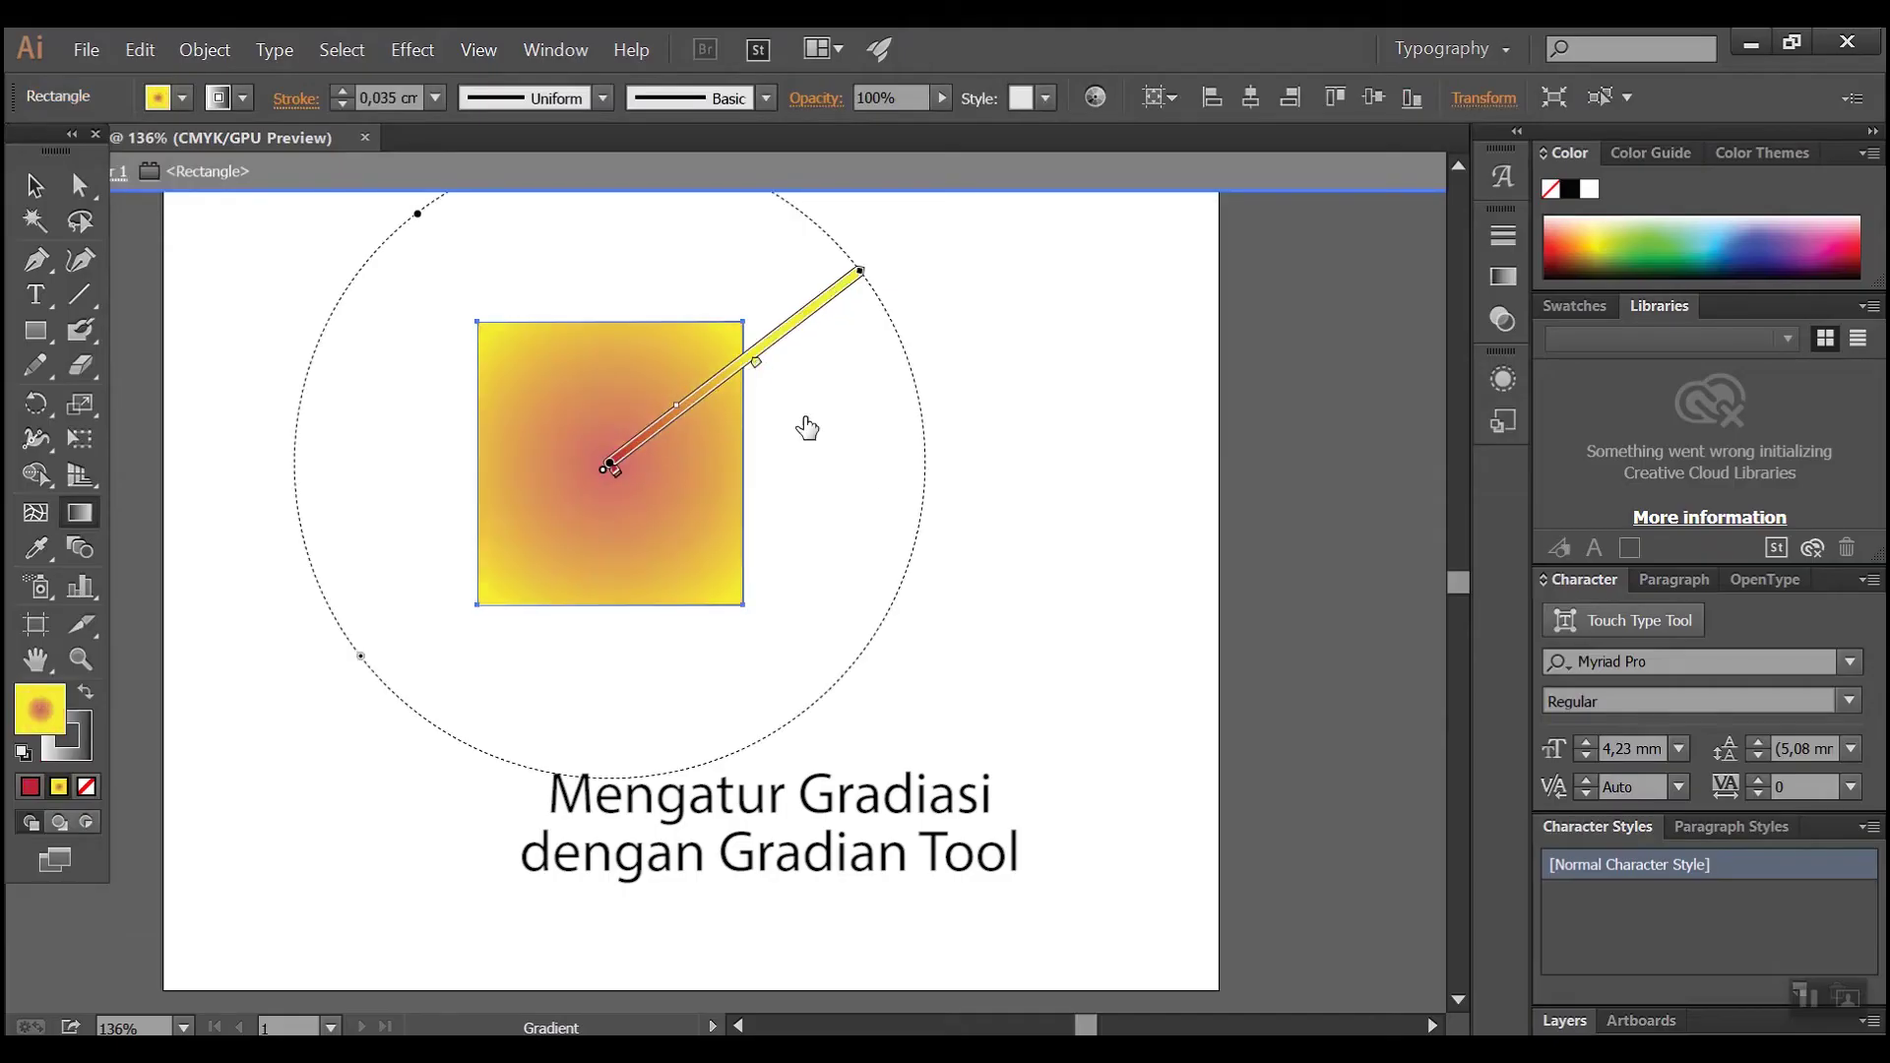
drag(925, 475, 295, 451)
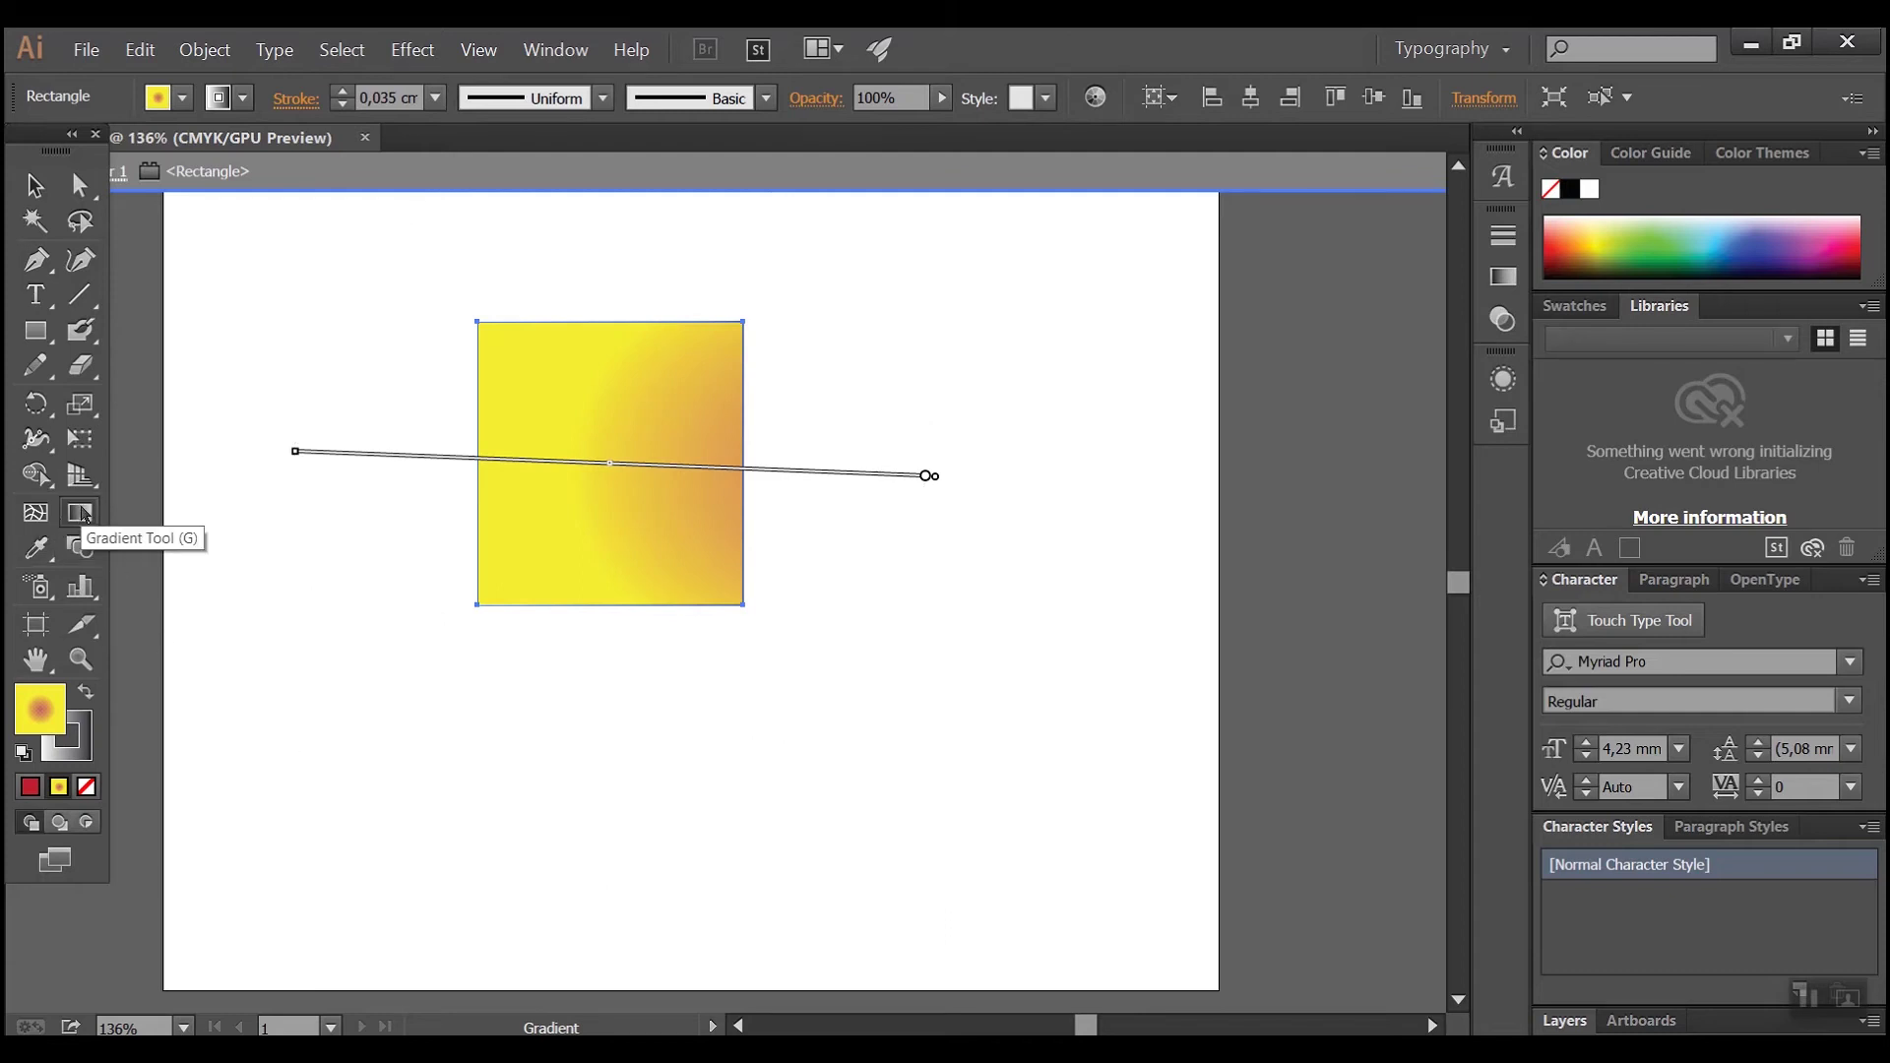
key(v)
click(138, 251)
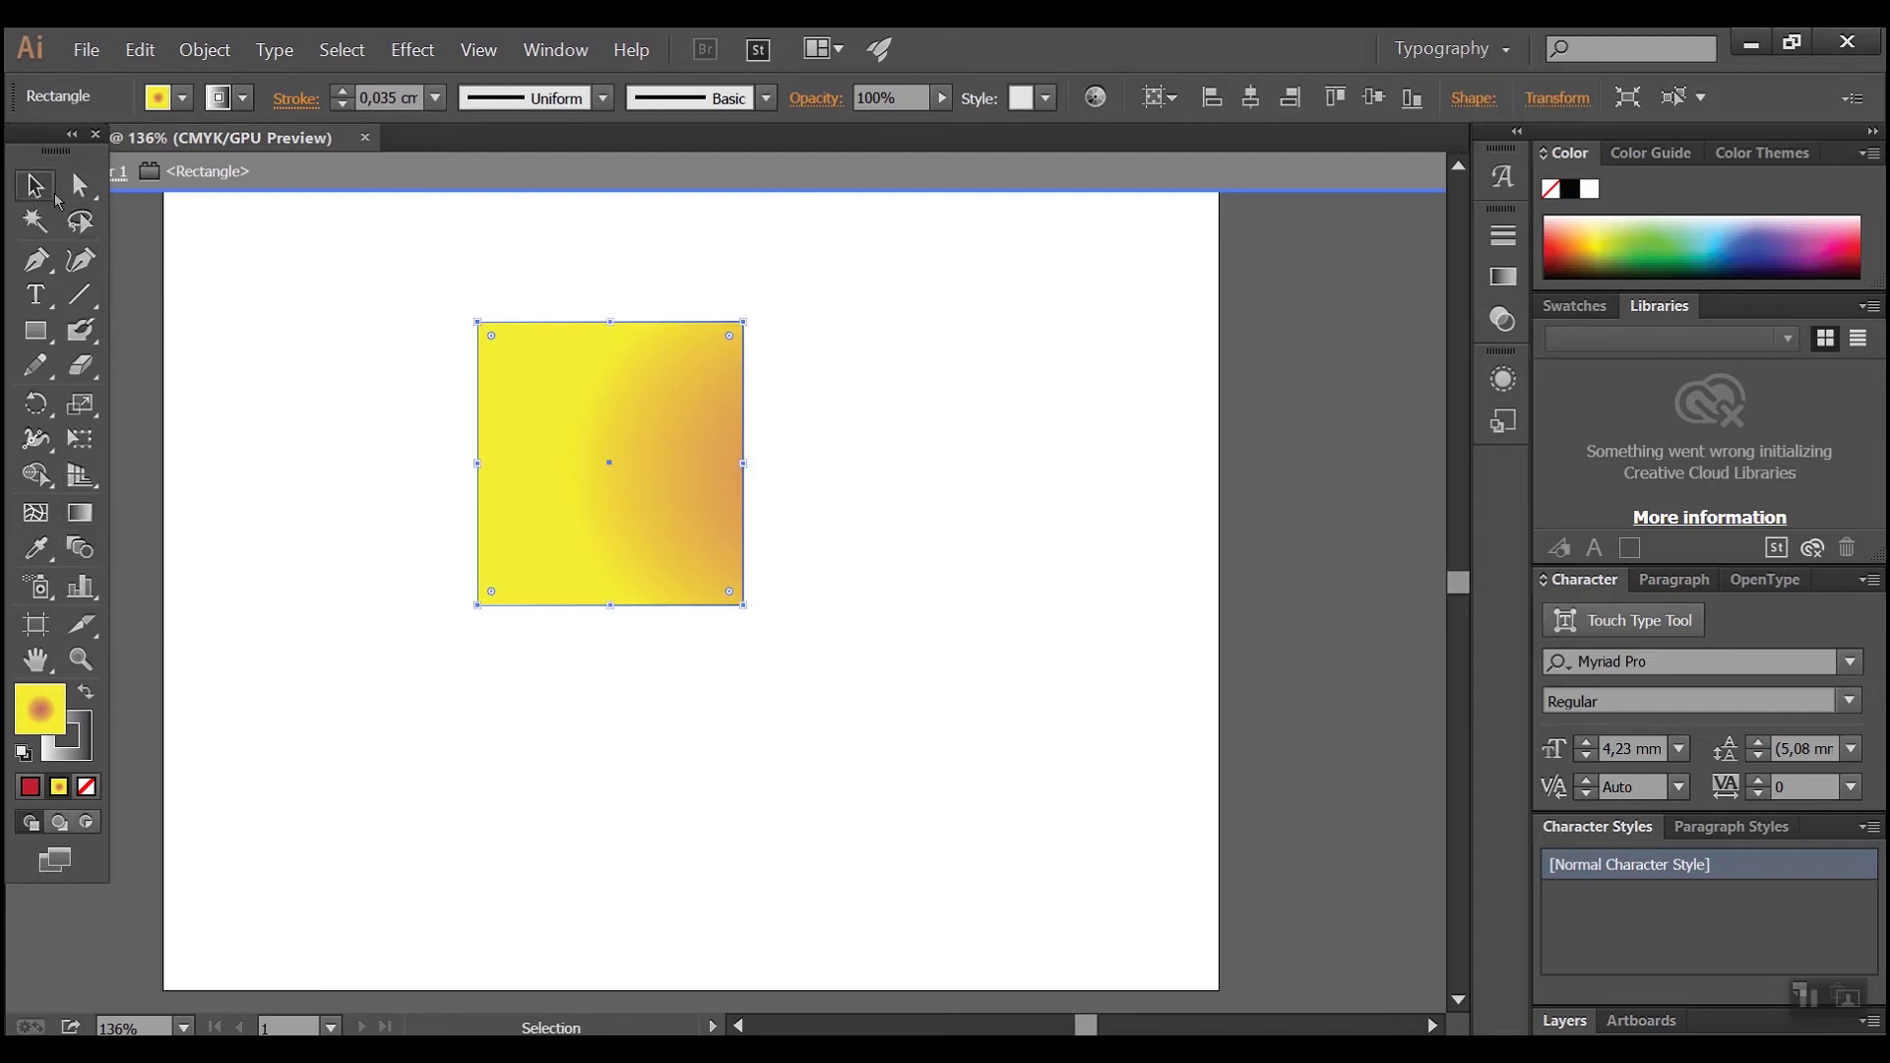
double_click(138, 251)
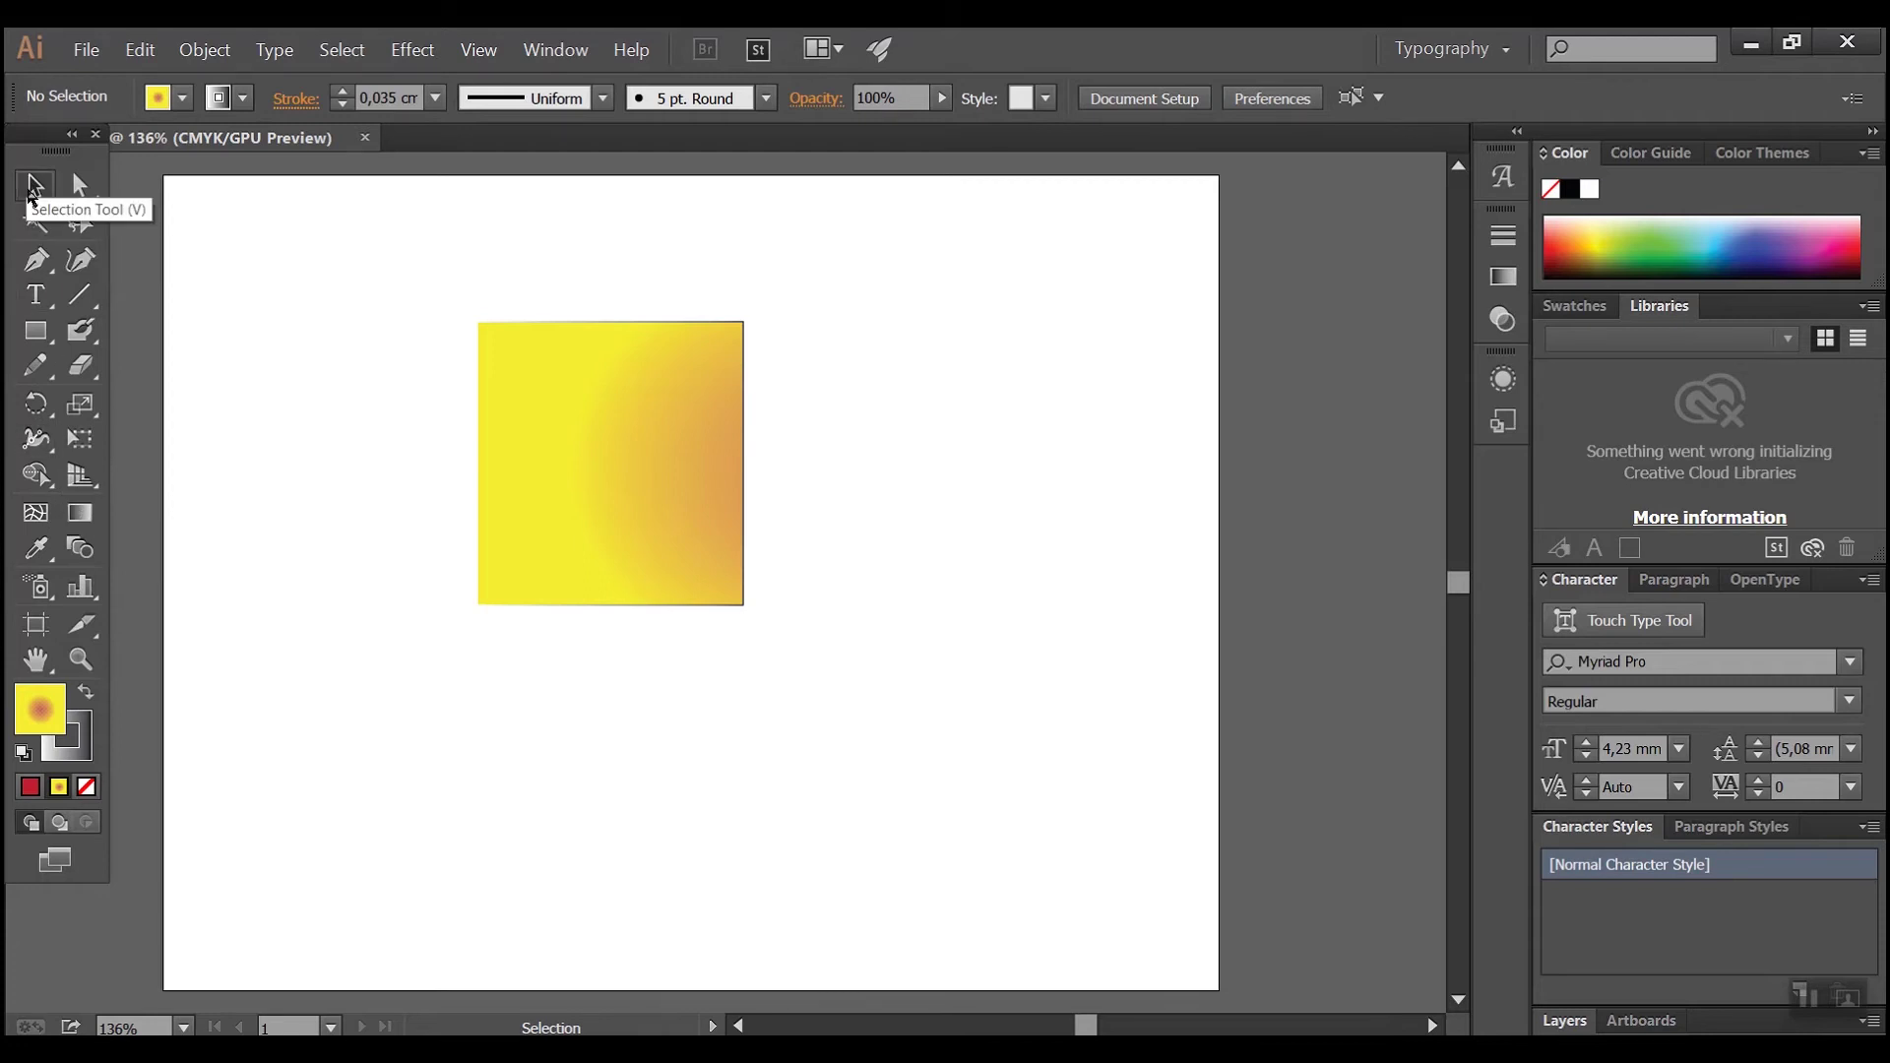
- Move the rectangle around the artboard with the Selection tool and leave it slightly below its original place
click(631, 402)
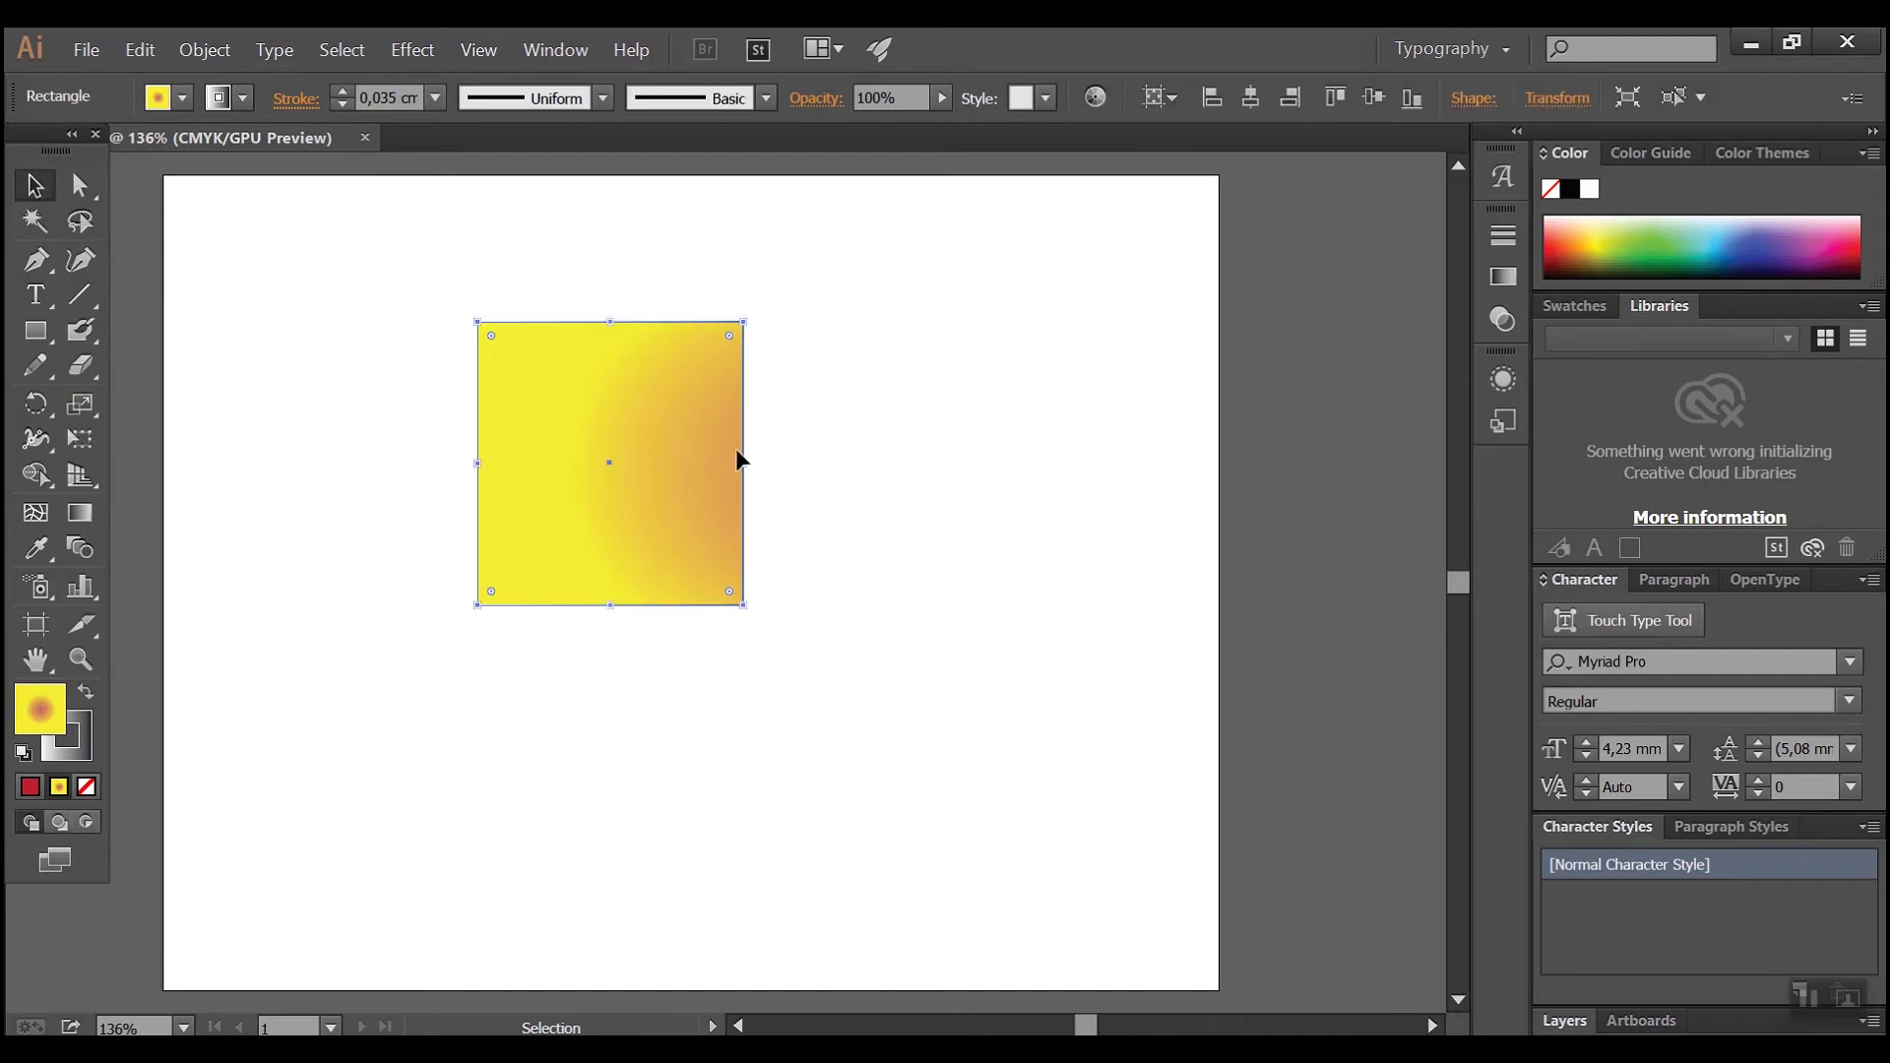
drag(660, 434, 407, 392)
drag(377, 409, 578, 633)
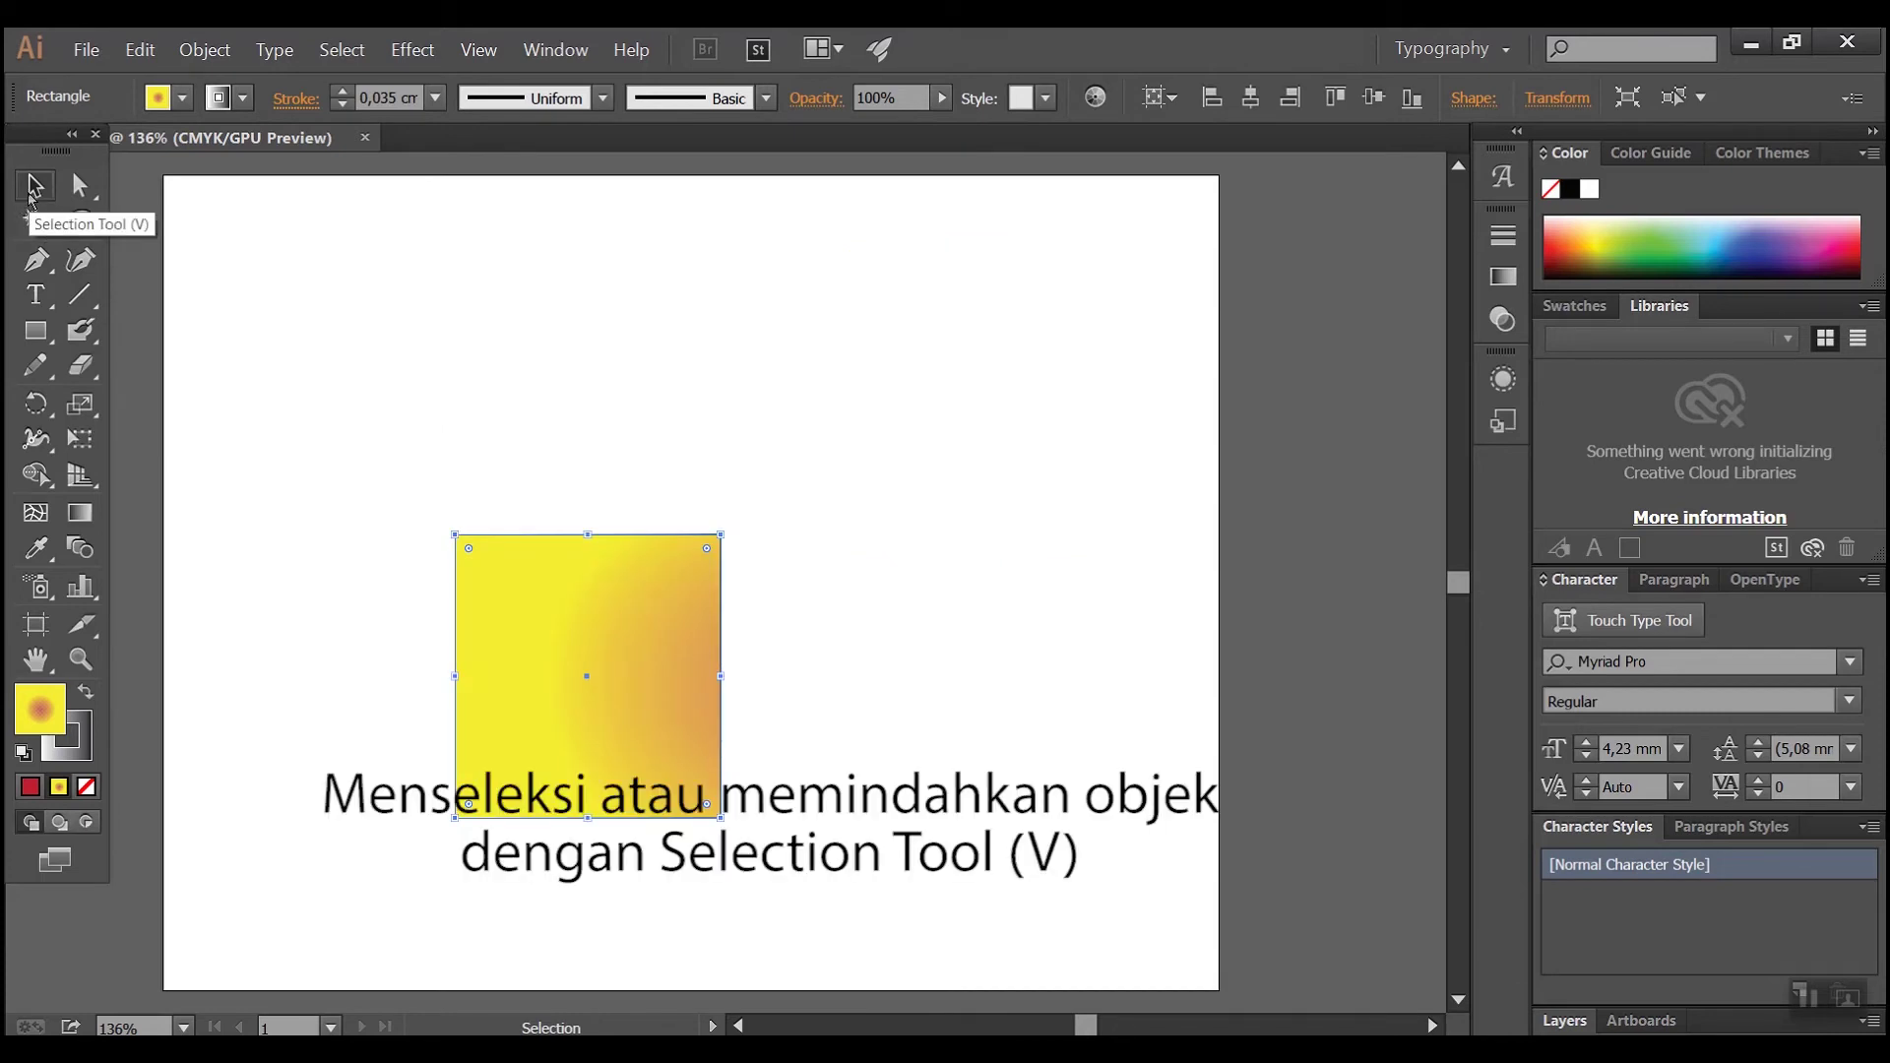
drag(601, 663, 610, 523)
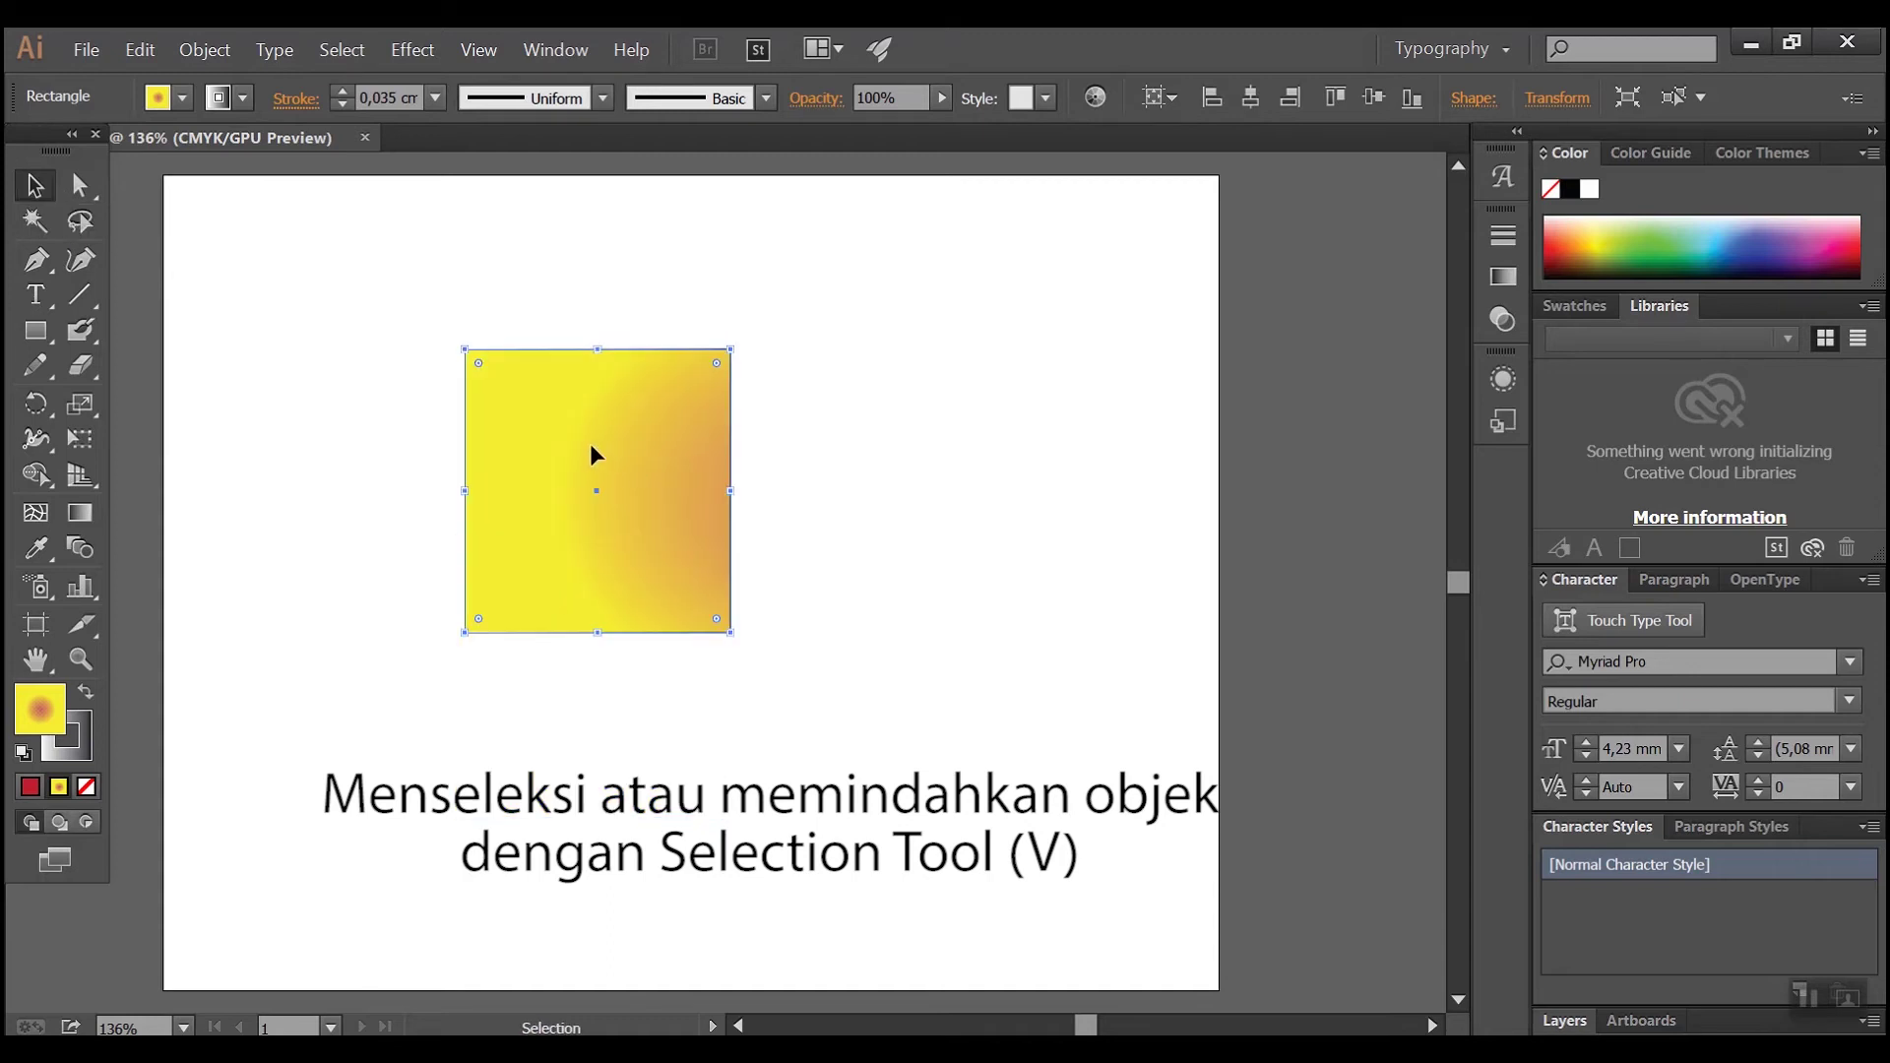
- Resize the rectangle from its corners and rotate it clockwise into a diamond orientation
click(81, 186)
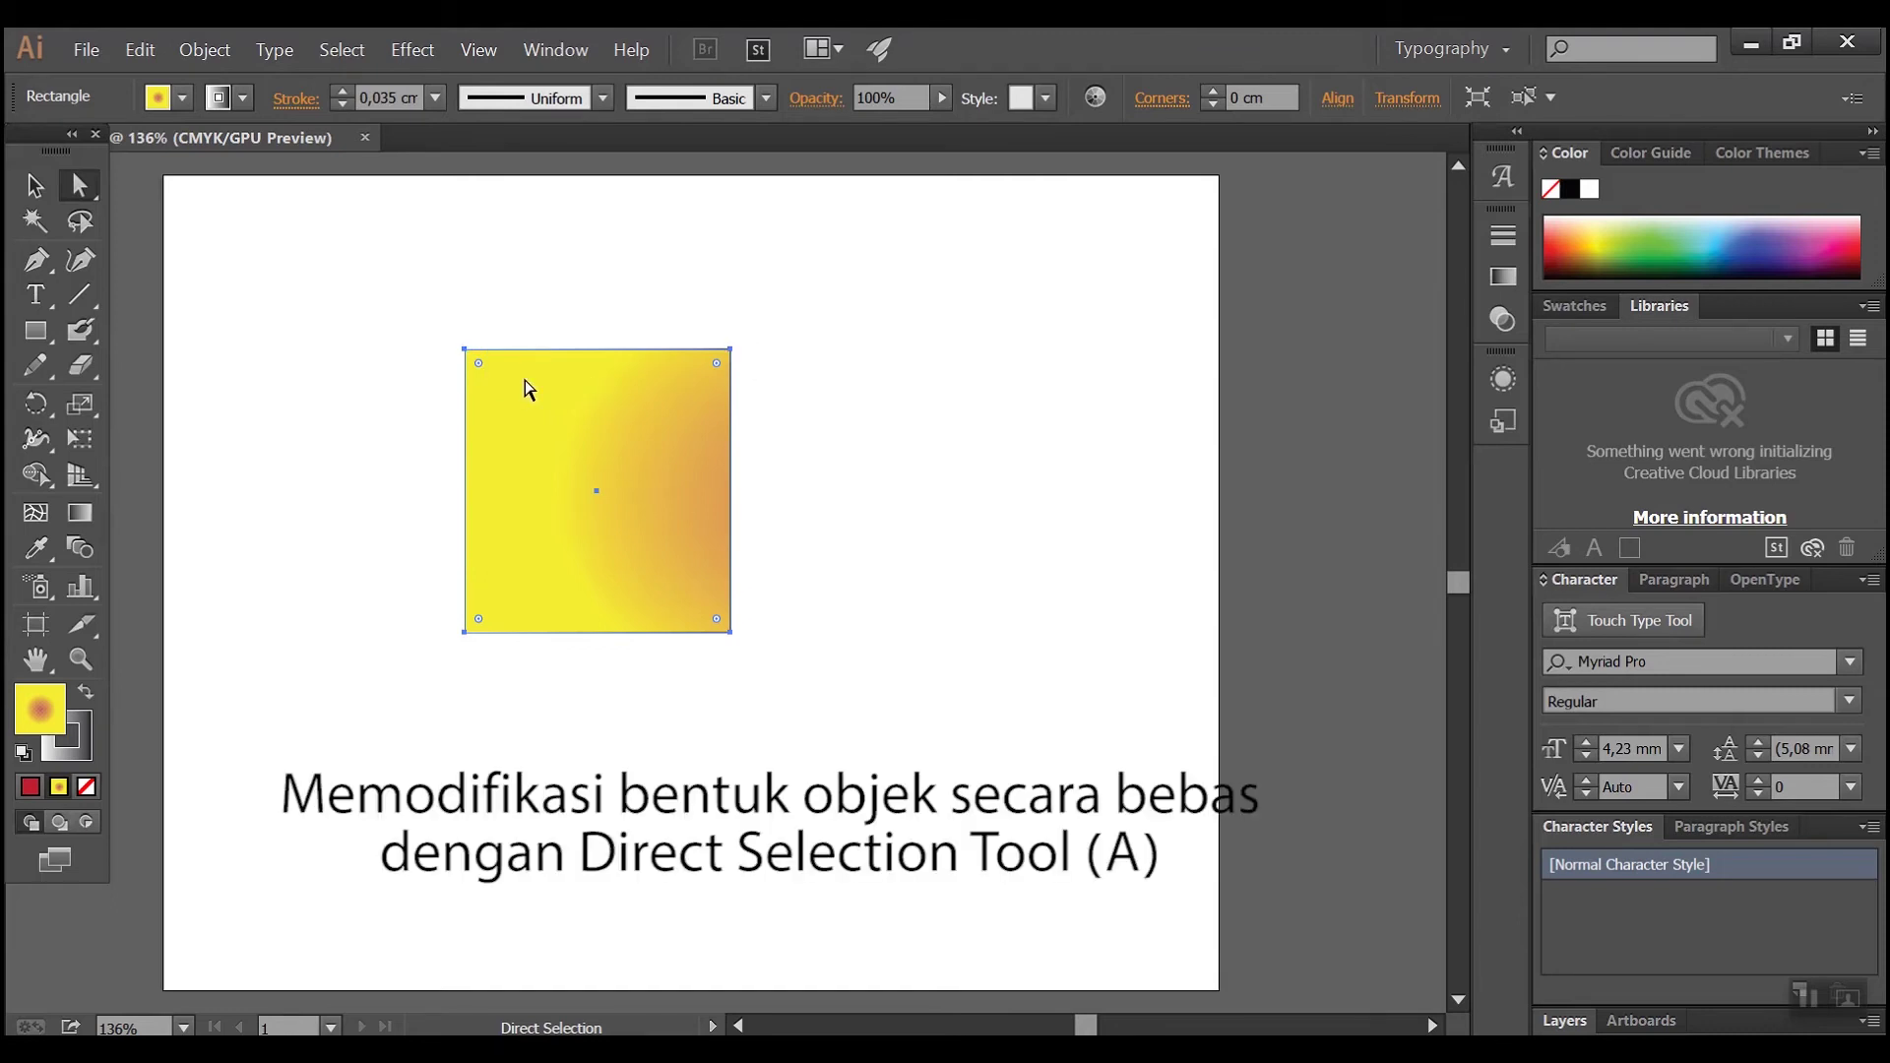
click(33, 185)
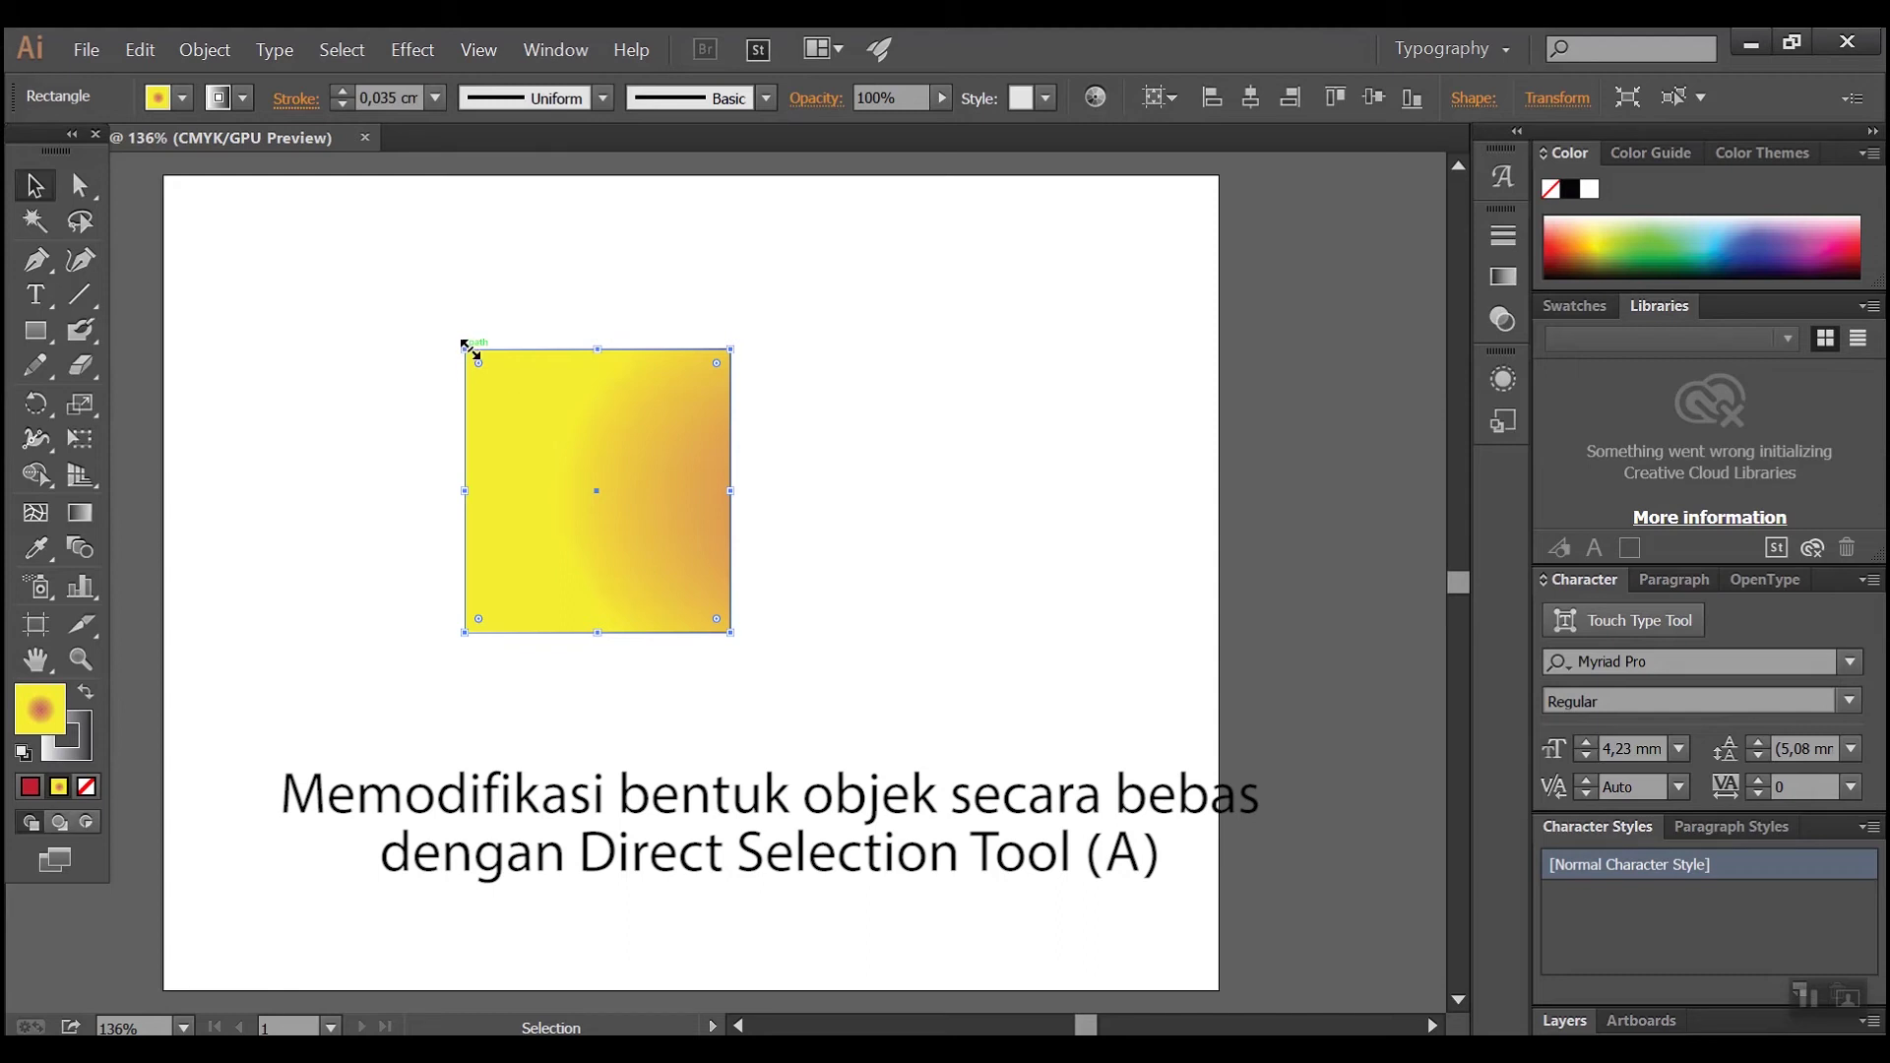
drag(464, 347, 423, 289)
drag(729, 644, 726, 596)
drag(726, 289, 686, 516)
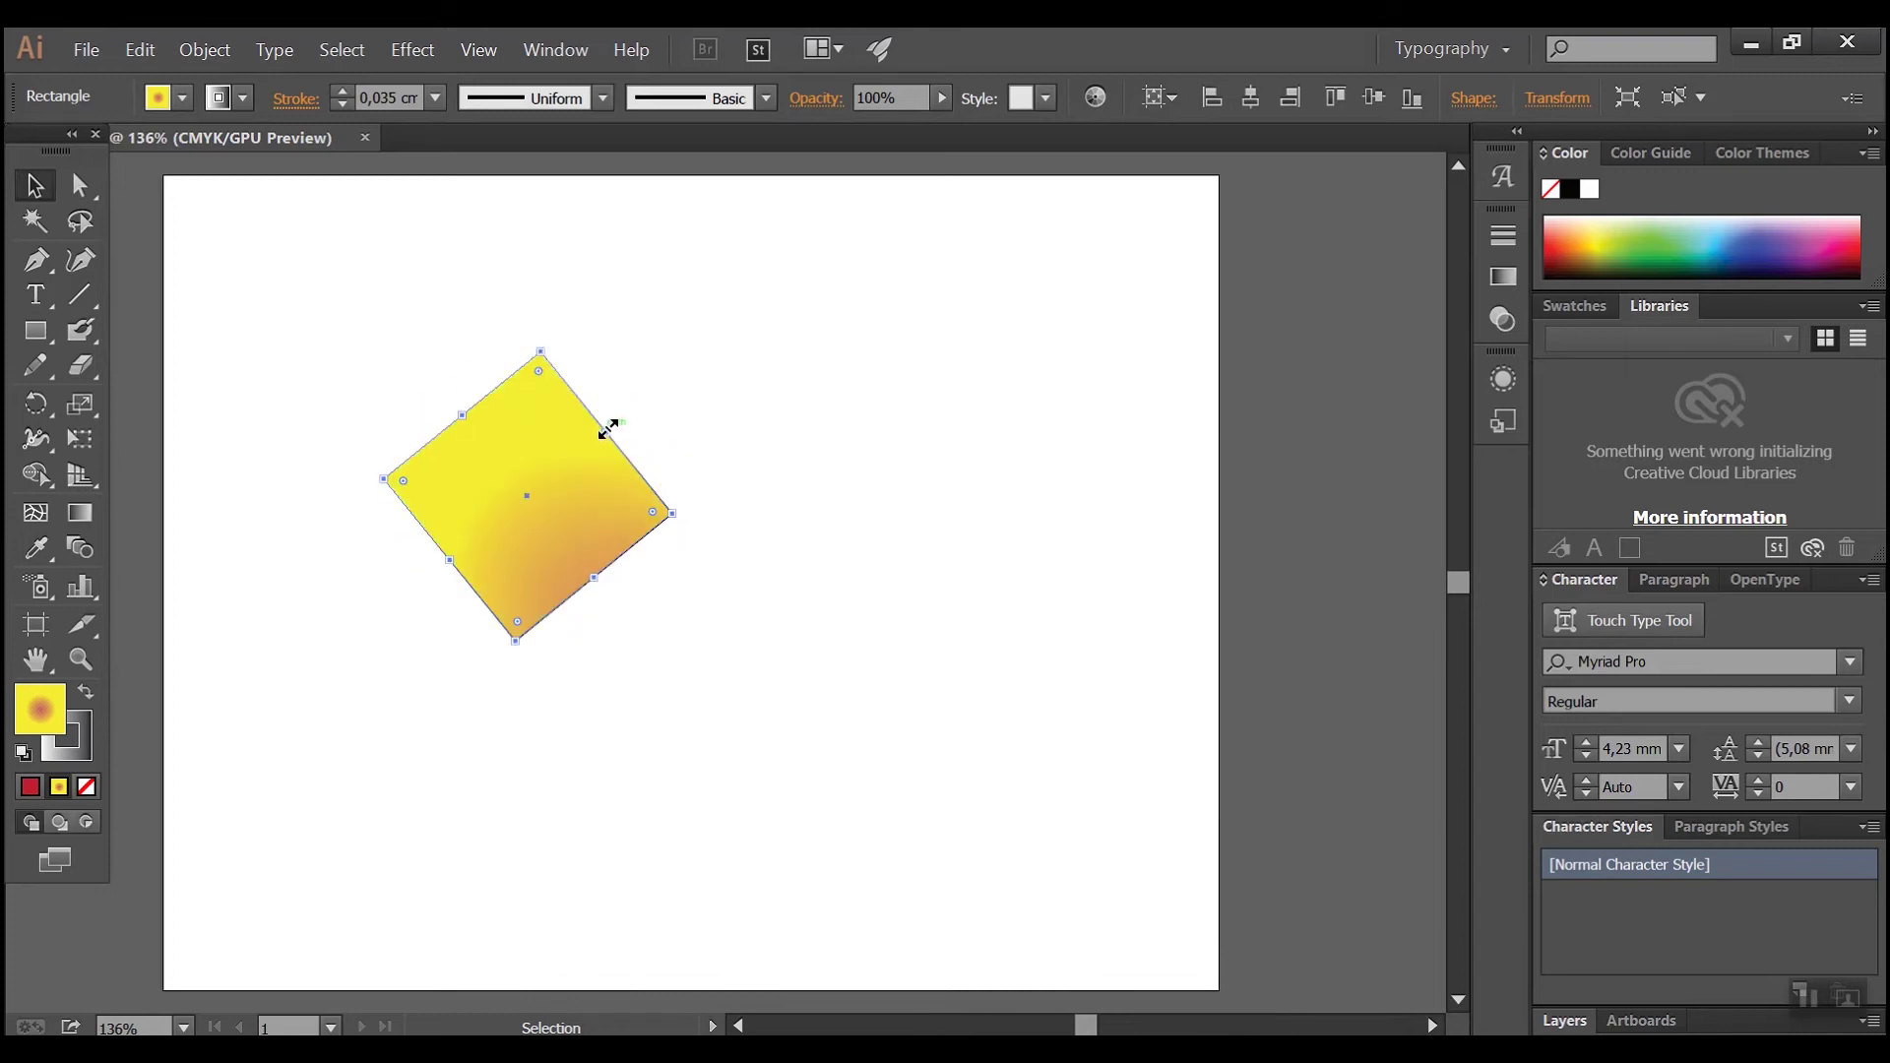
- Stretch the tilted rectangle toward the upper right and rotate it back upright
drag(608, 430, 662, 388)
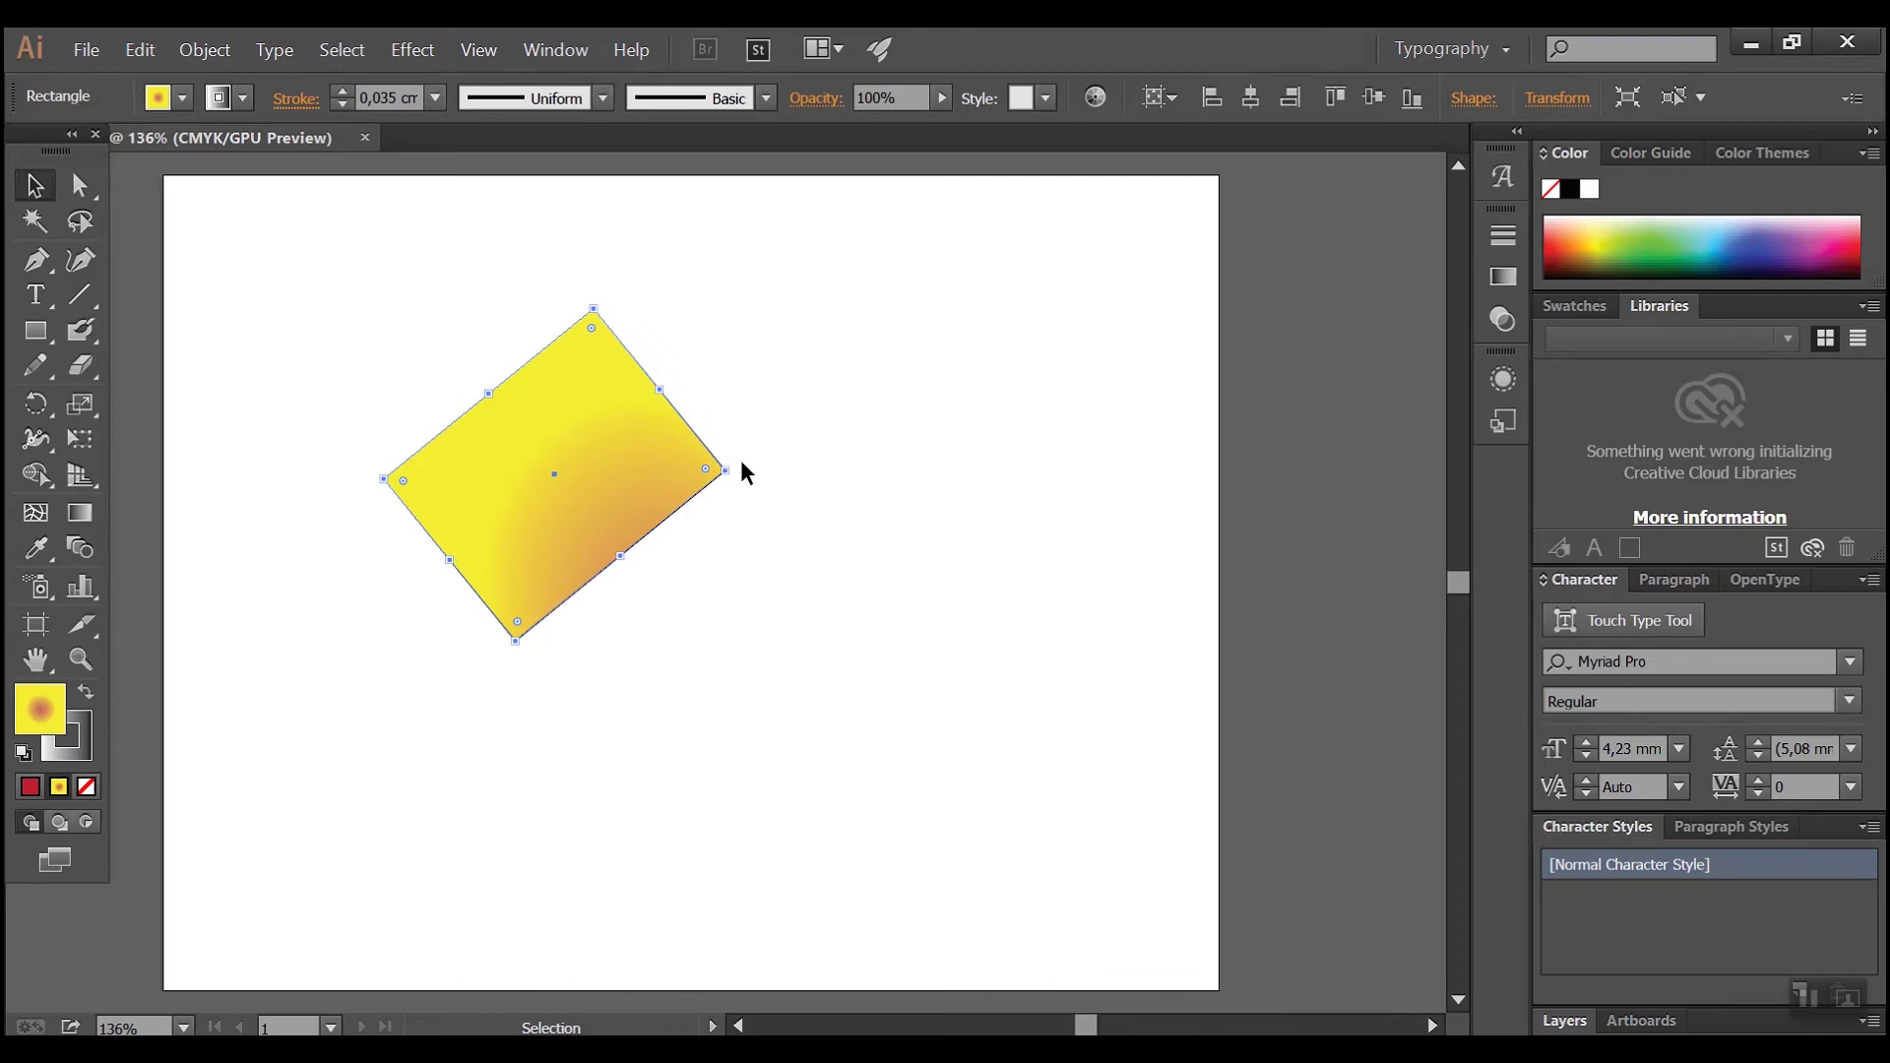
drag(741, 470, 693, 386)
drag(740, 469, 662, 347)
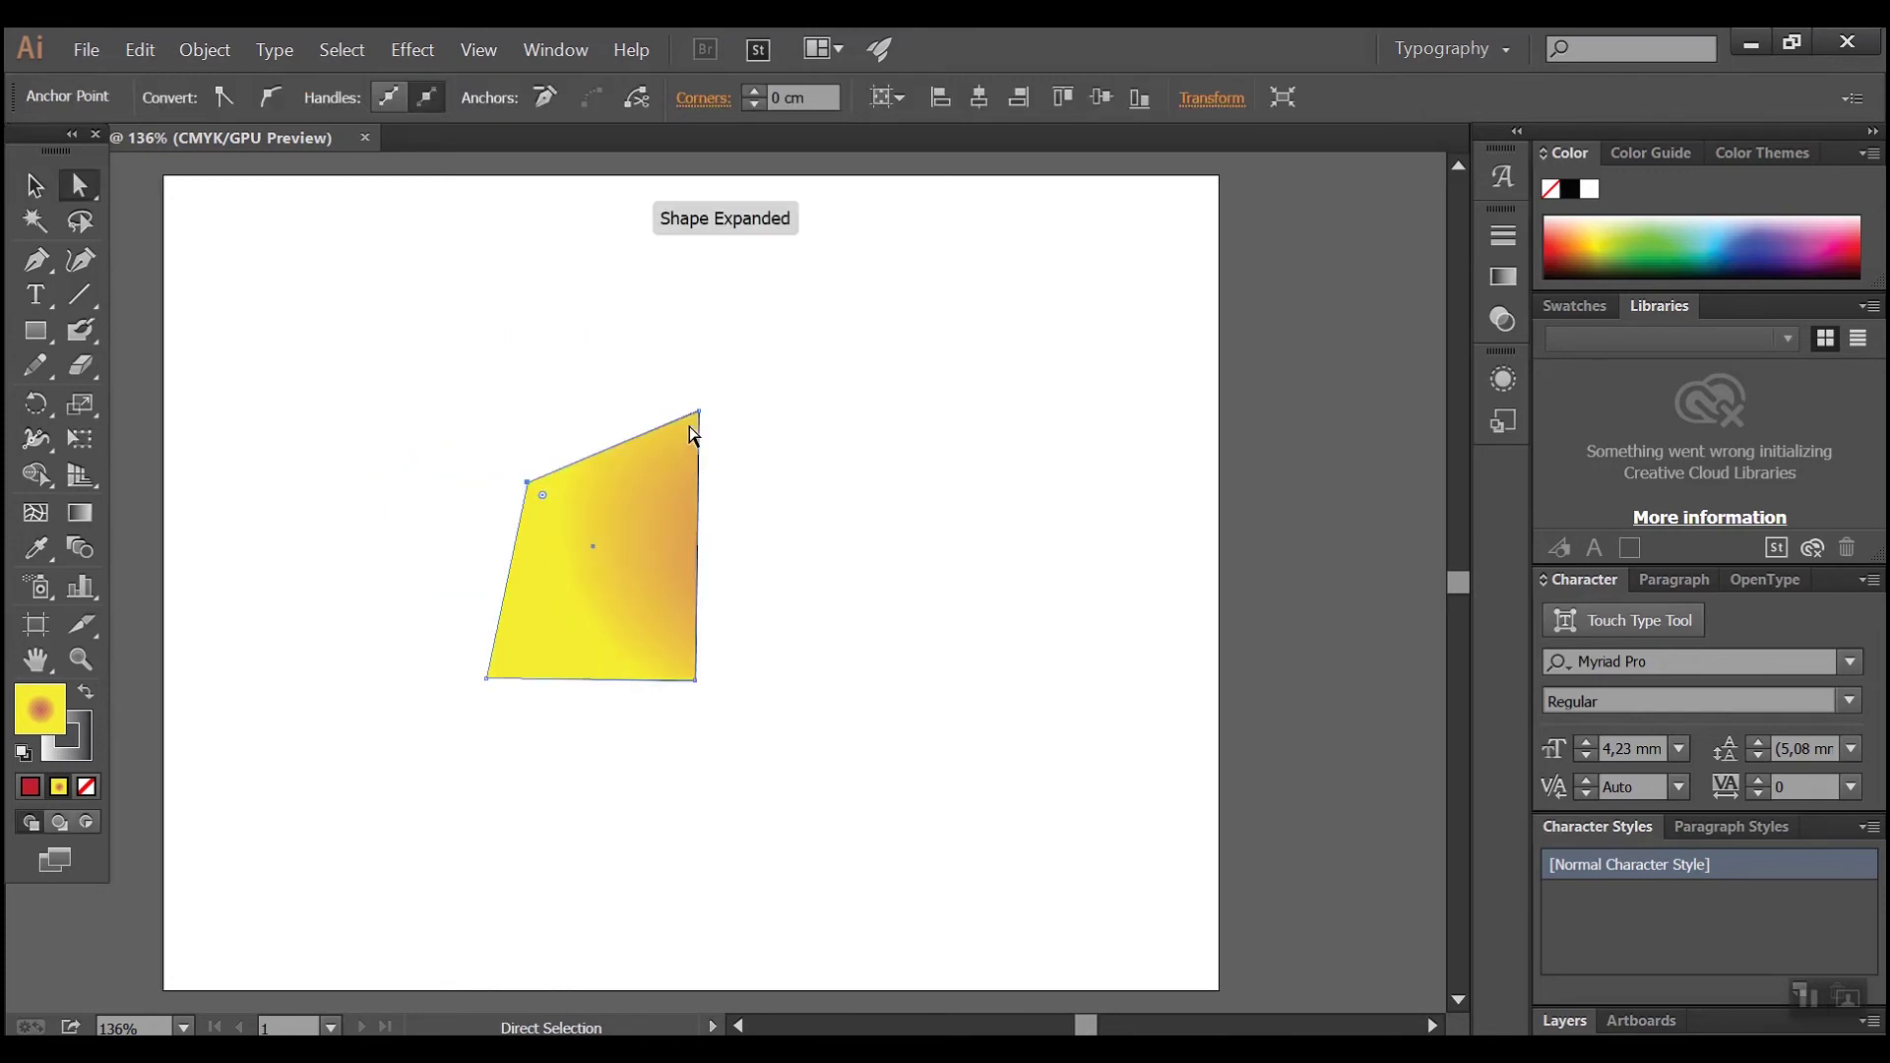
- Move the shape's upper-right anchor point up to about X 14,59 cm, Y 5,24 cm with the Direct Selection tool
drag(697, 413, 697, 417)
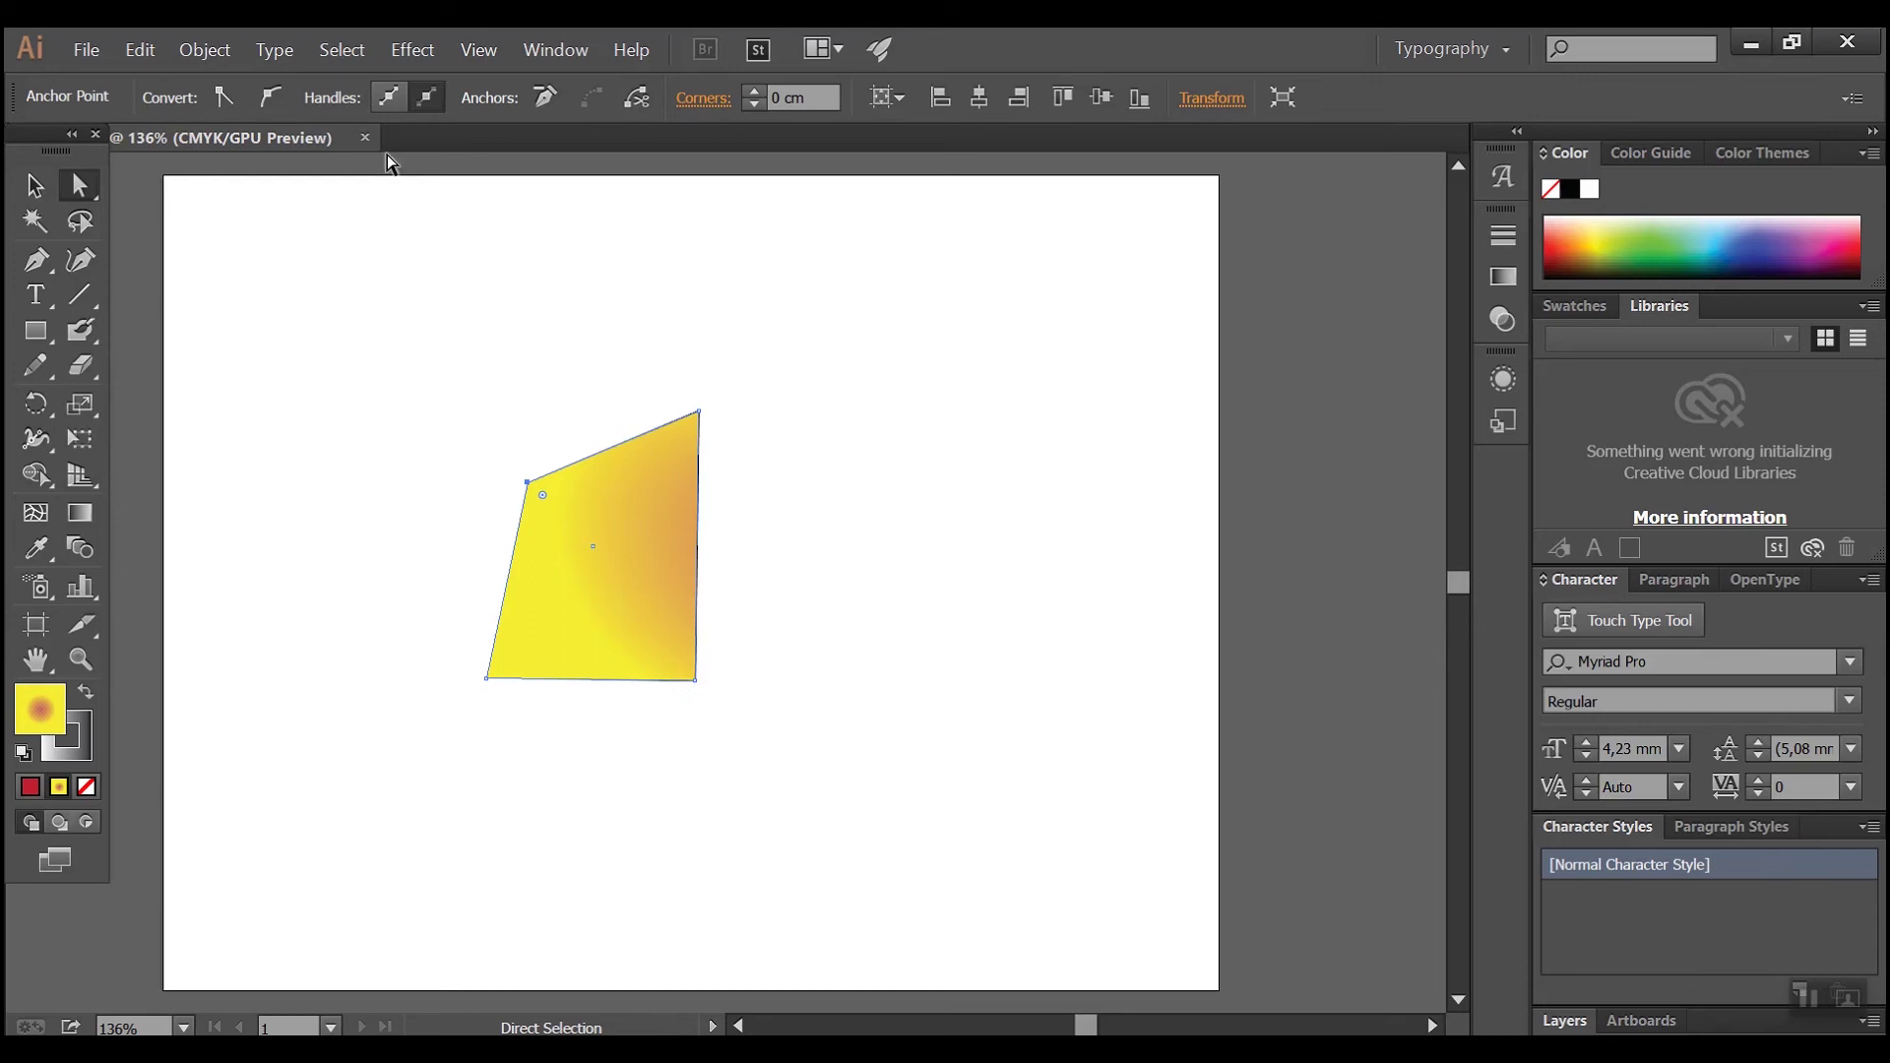
click(699, 417)
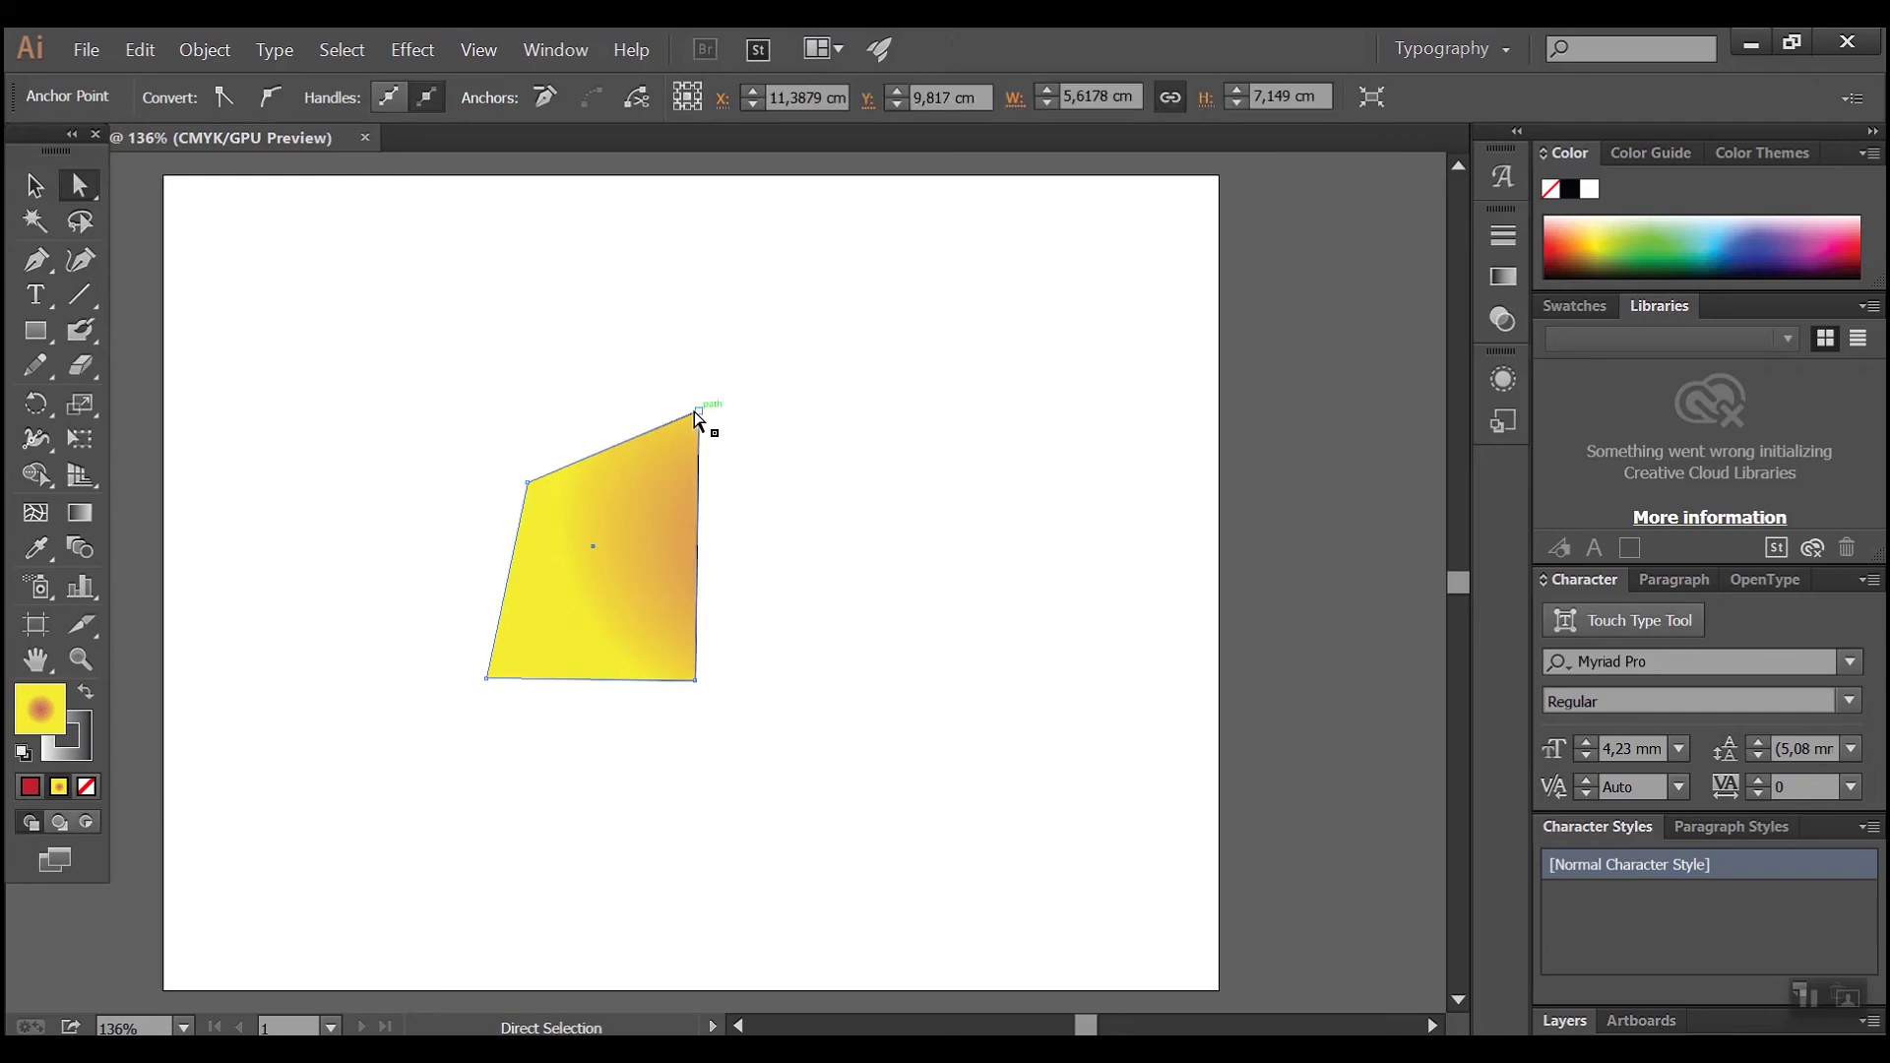
drag(699, 417, 713, 375)
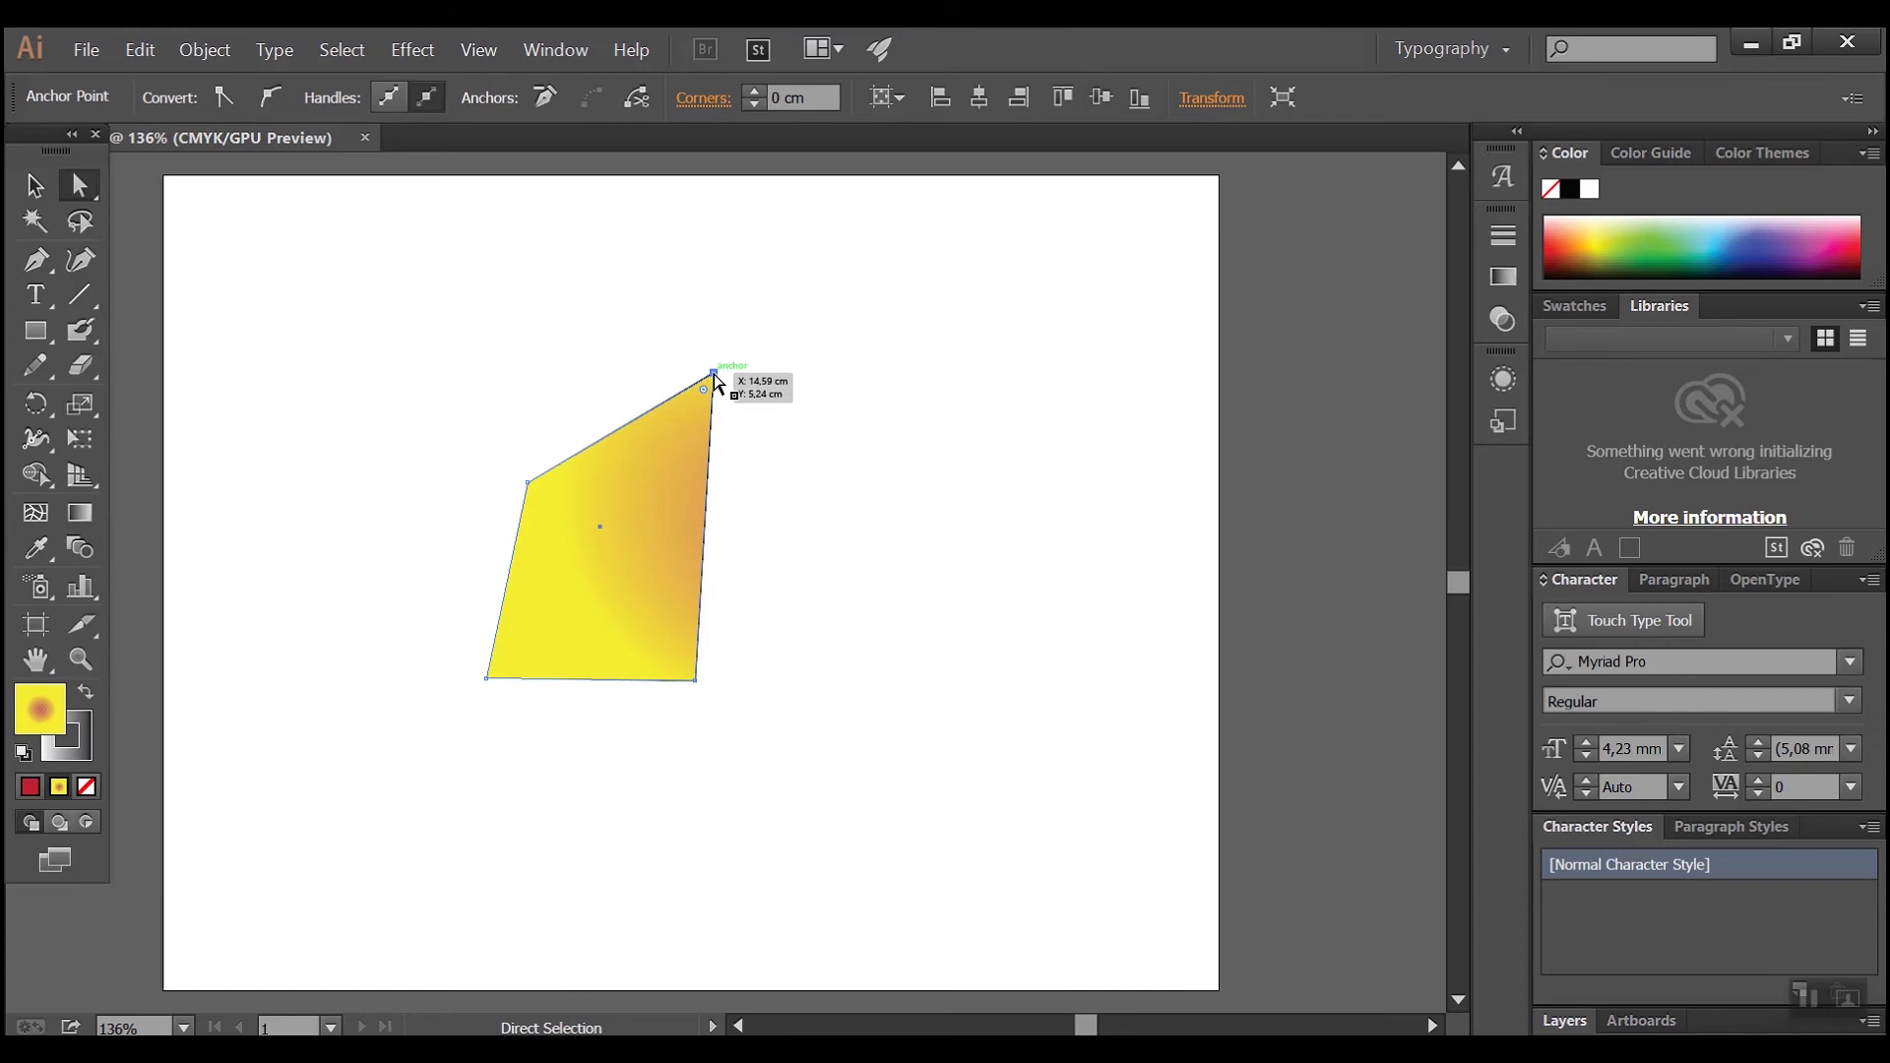
- Convert the upper-right anchor point to a smooth point, lengthen both its handles to round the shape, and deselect it
click(271, 97)
drag(785, 410, 850, 454)
drag(668, 348, 564, 280)
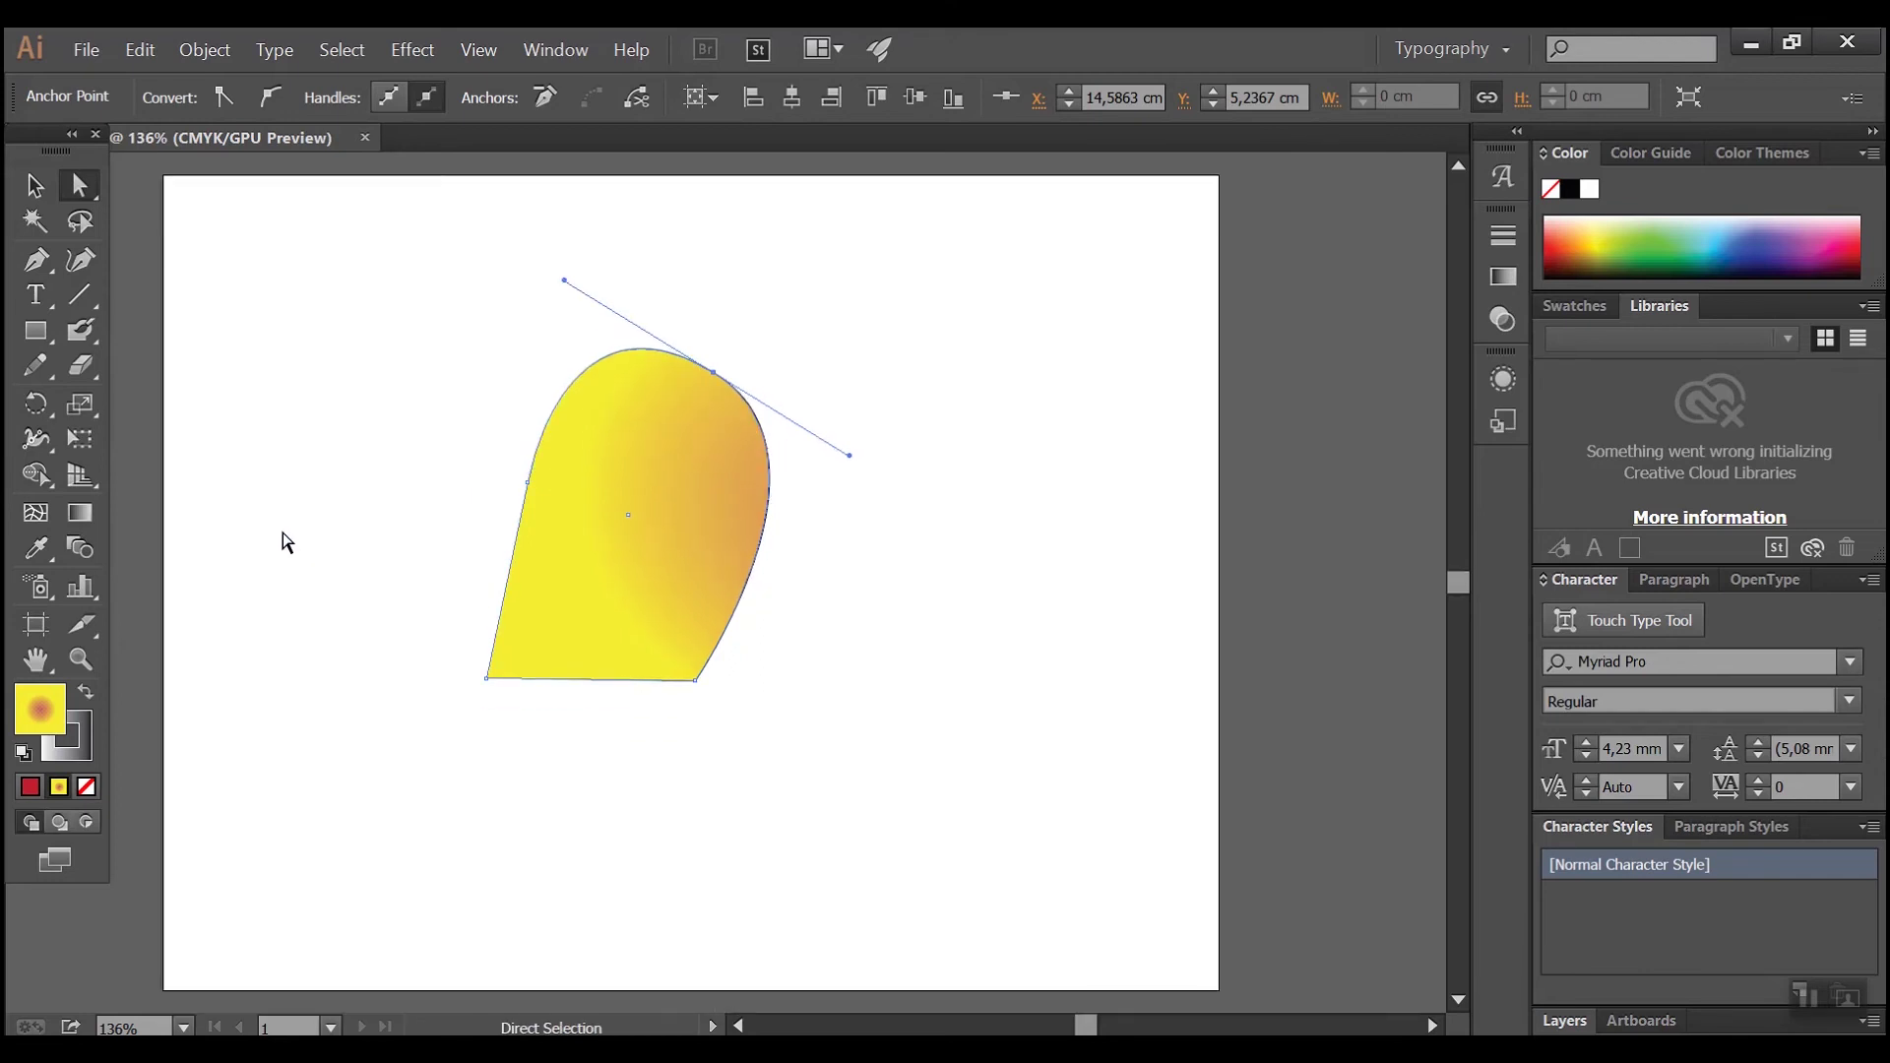
click(34, 185)
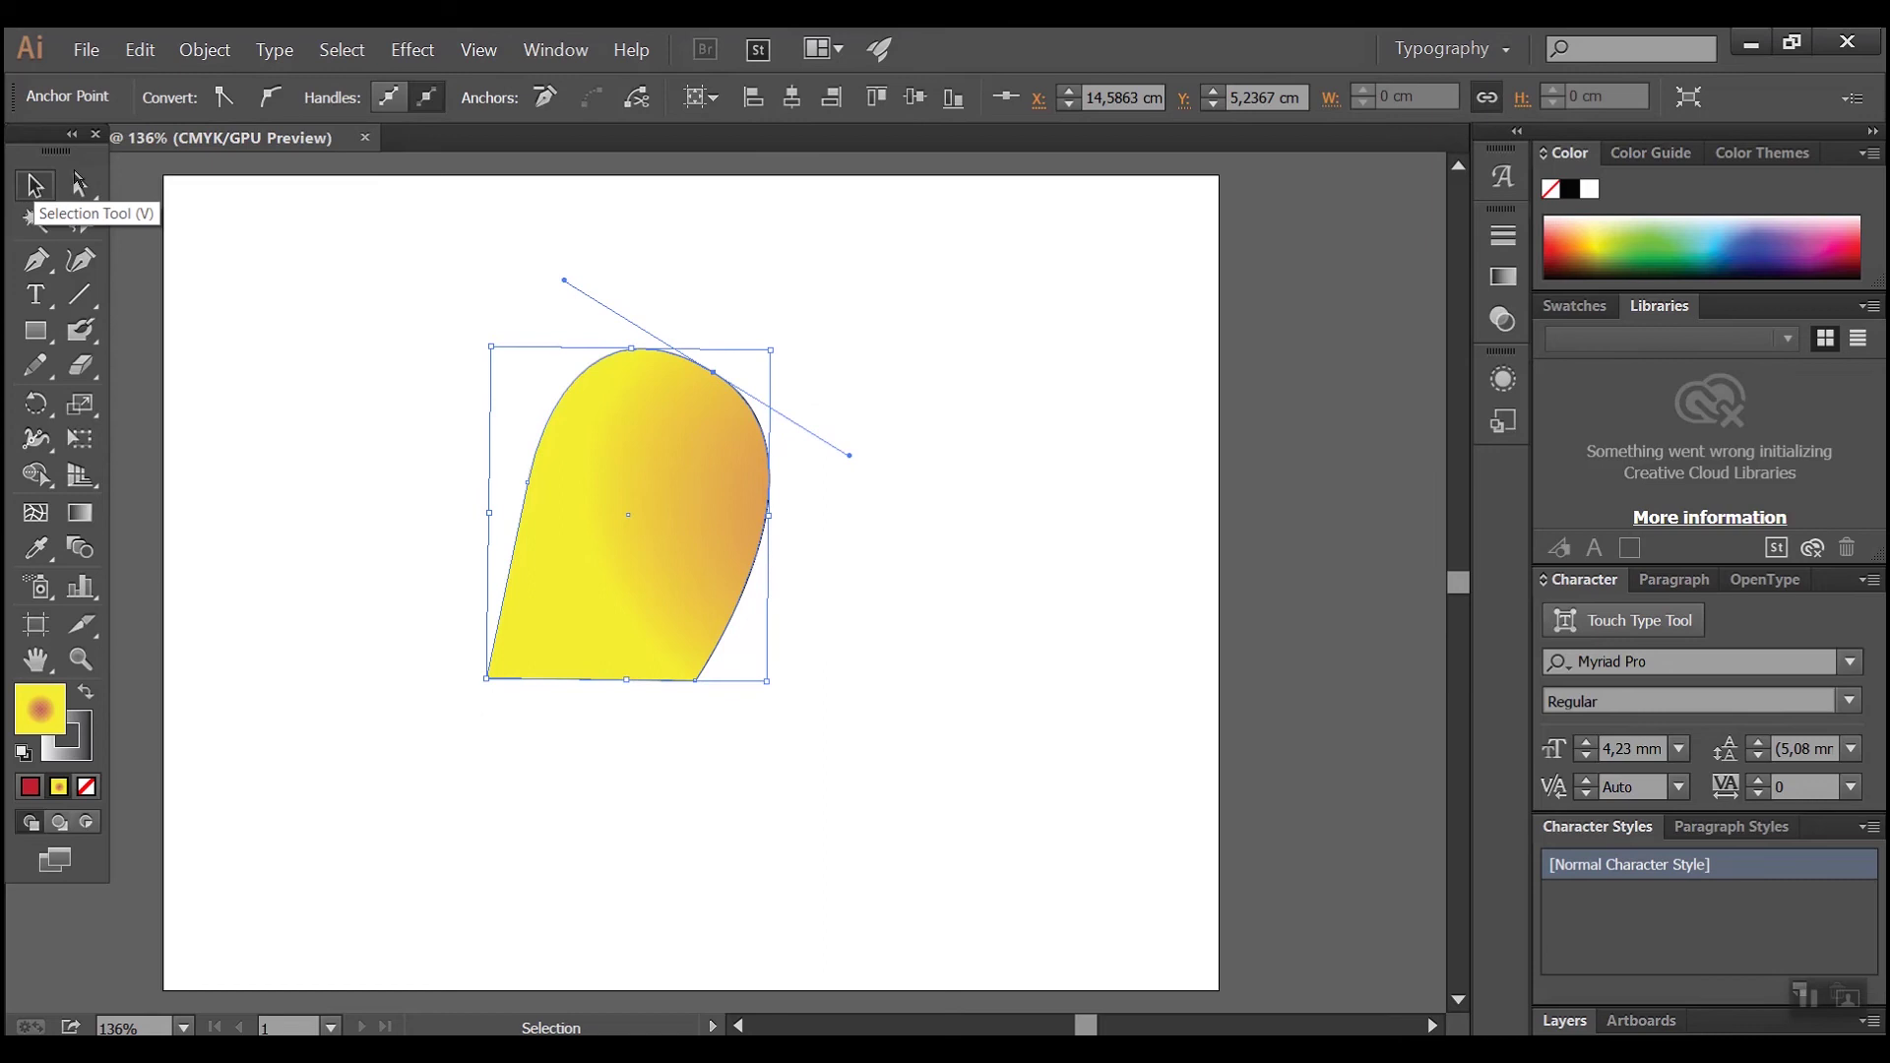
click(321, 362)
- Reselect the curved shape and add the point text "text" near the artboard's upper-left corner with the Type tool
click(579, 527)
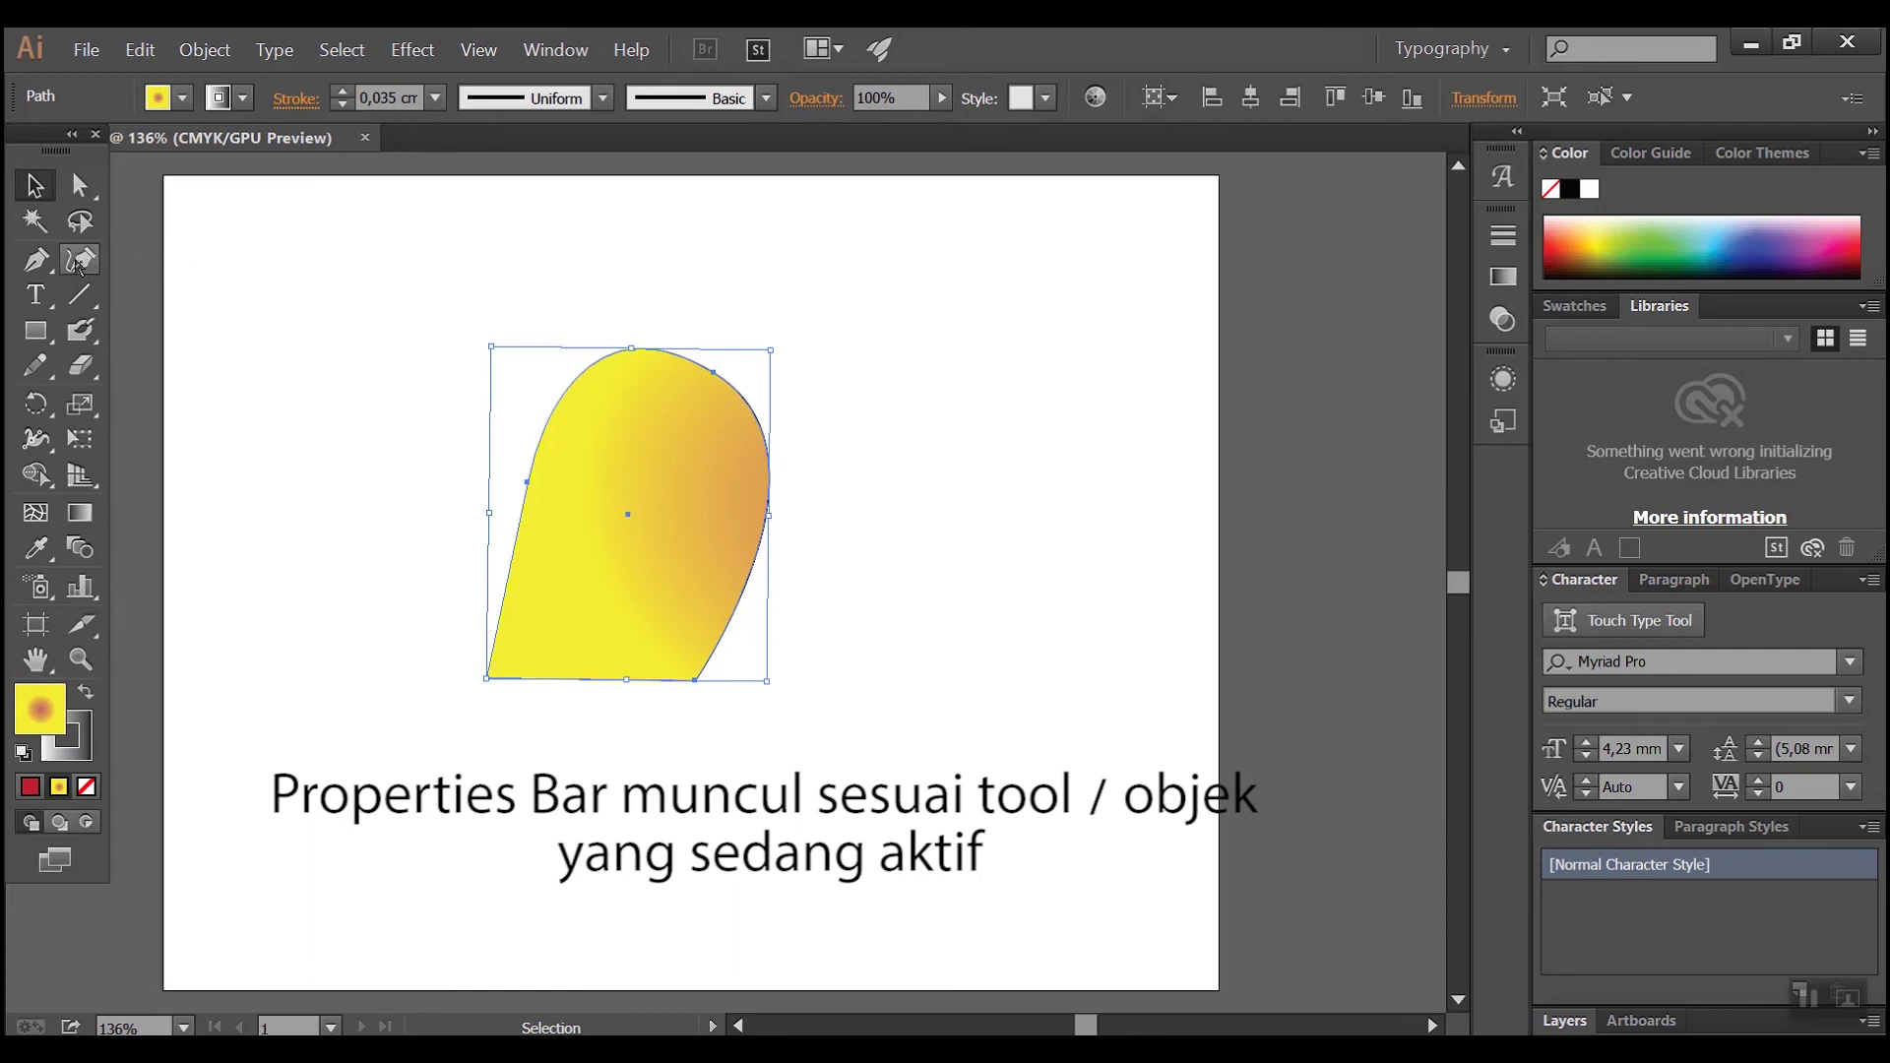
click(30, 268)
click(35, 294)
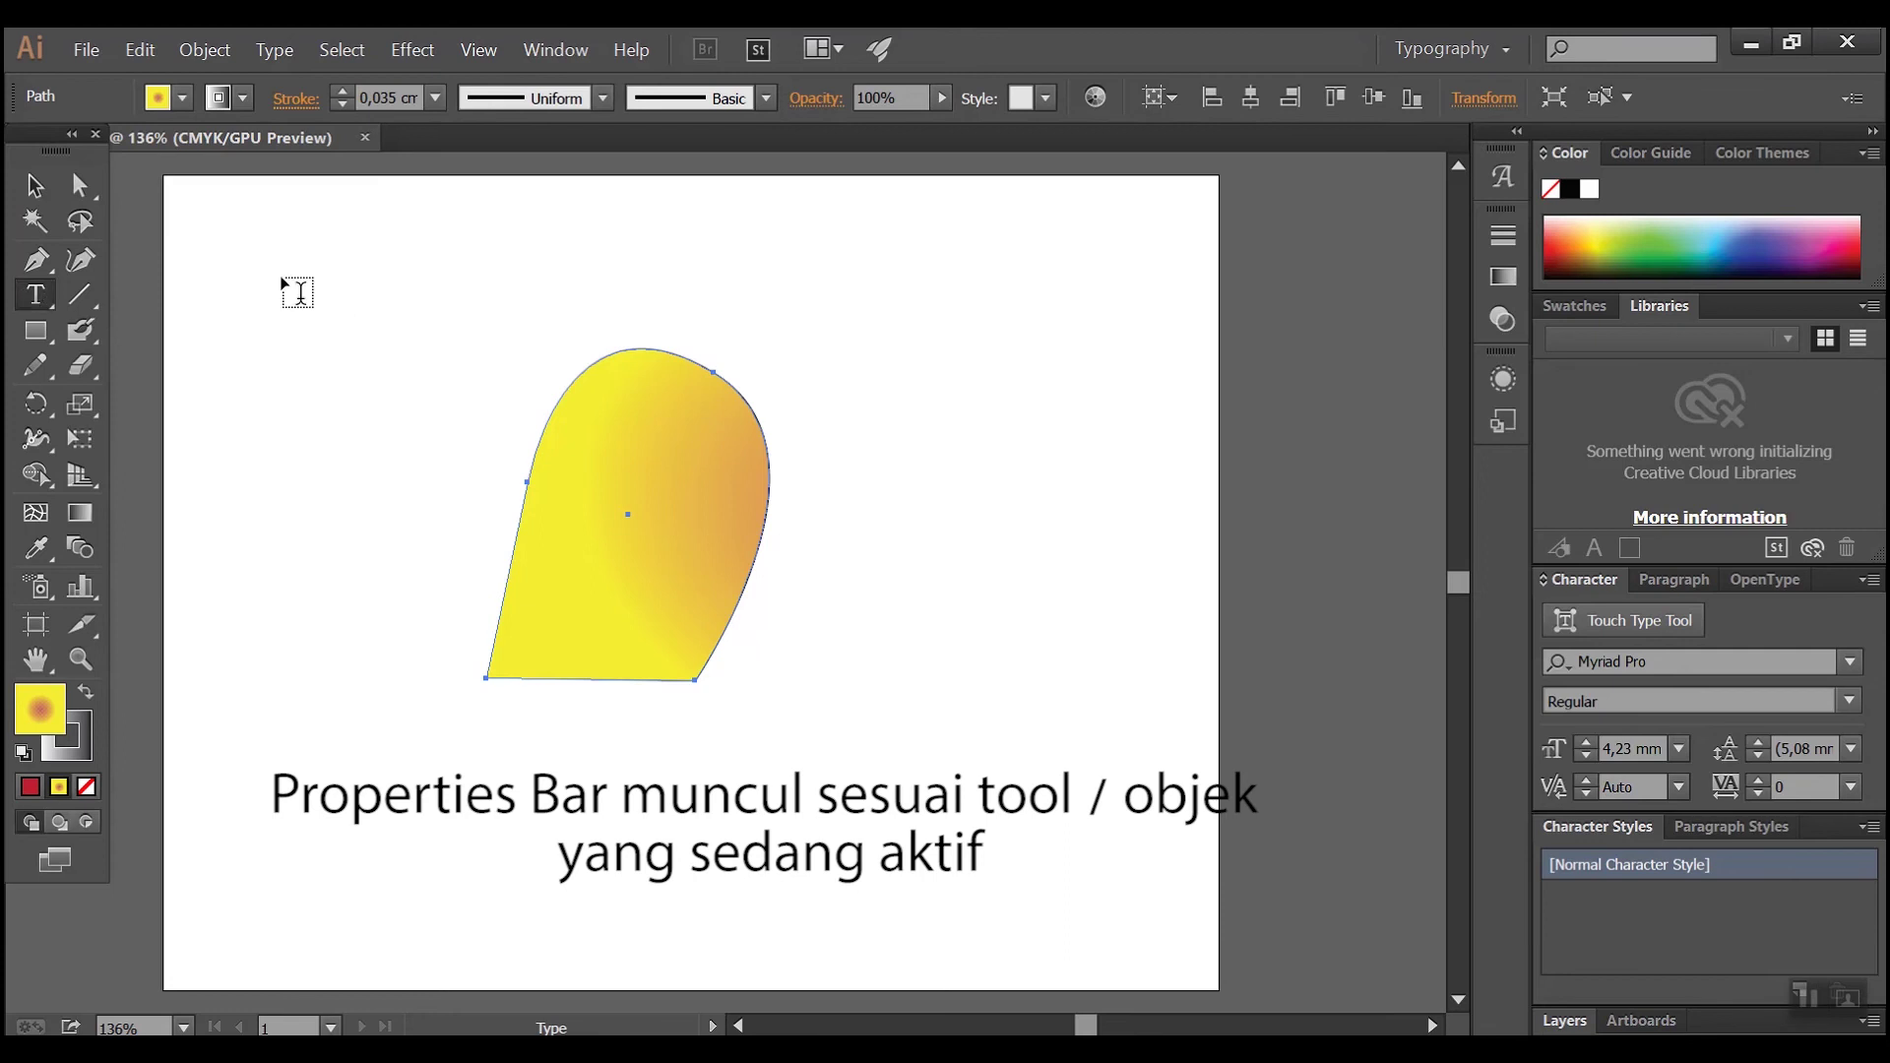
click(299, 308)
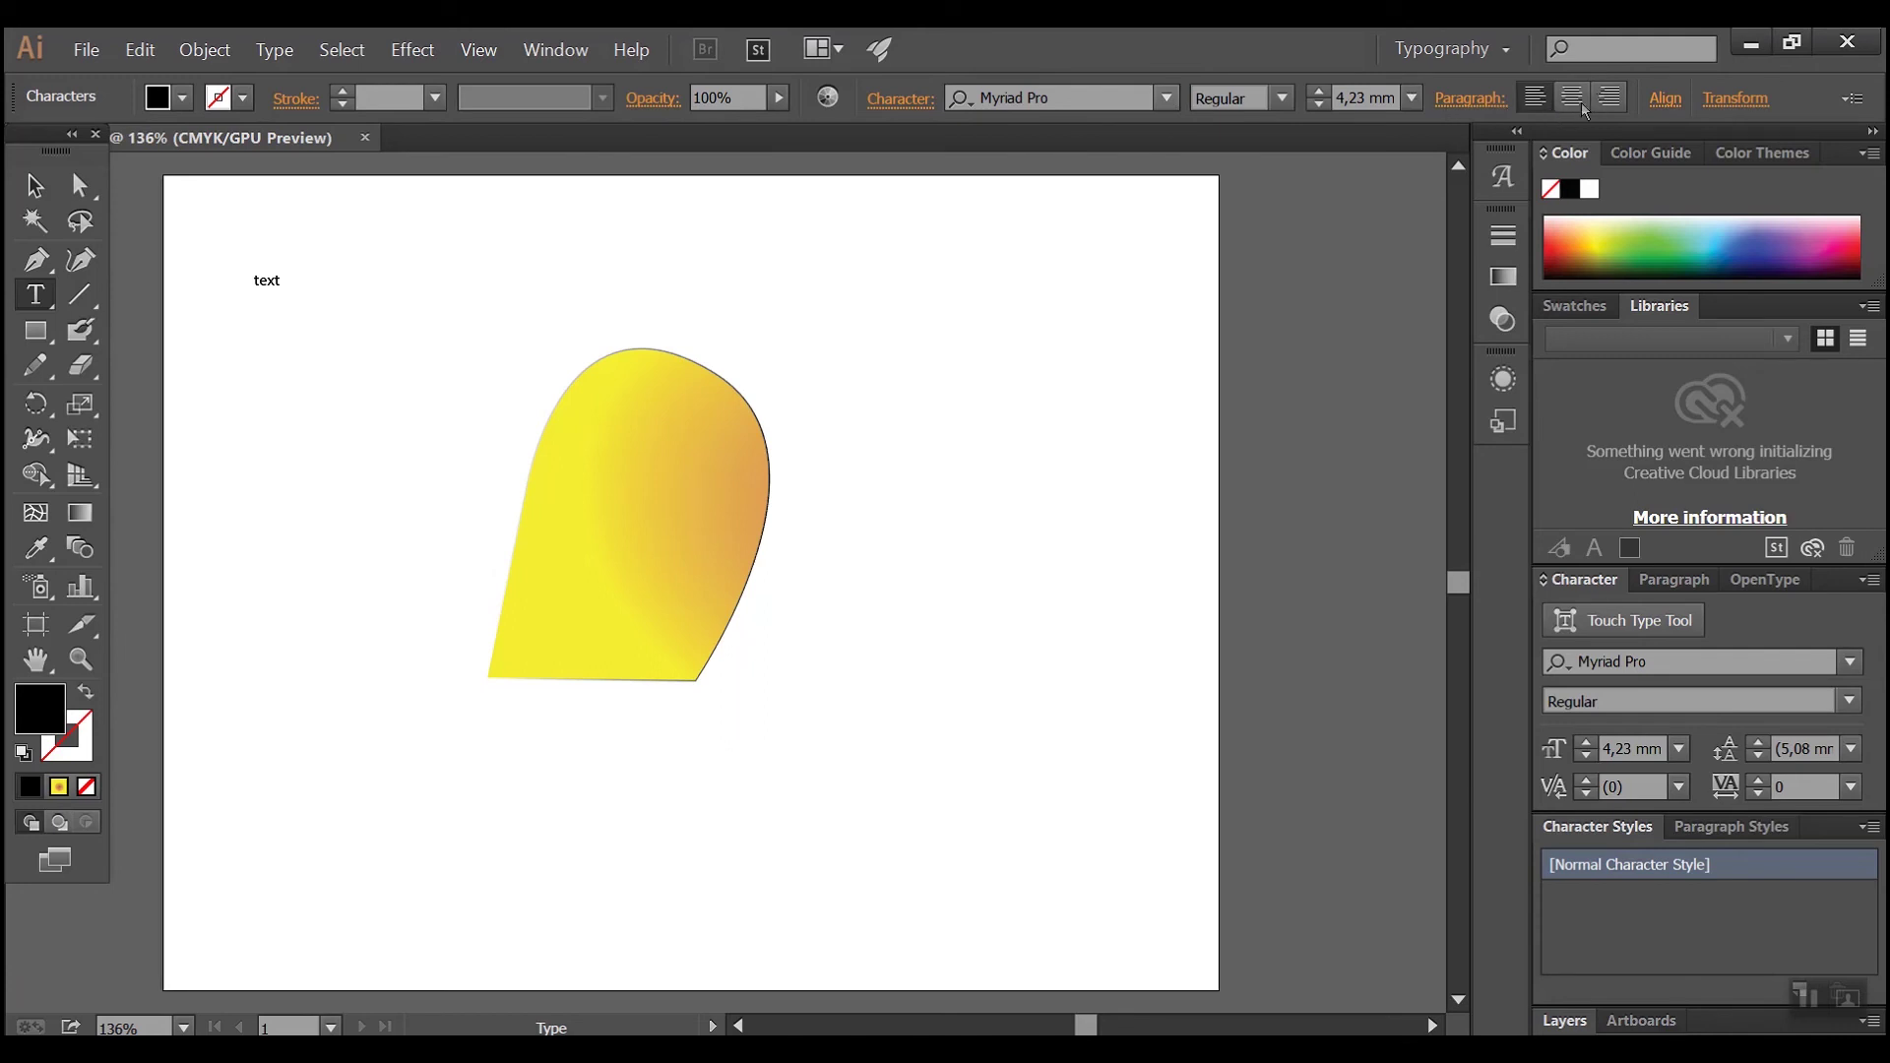
- Look through the font and font style choices offered for the text
click(1664, 98)
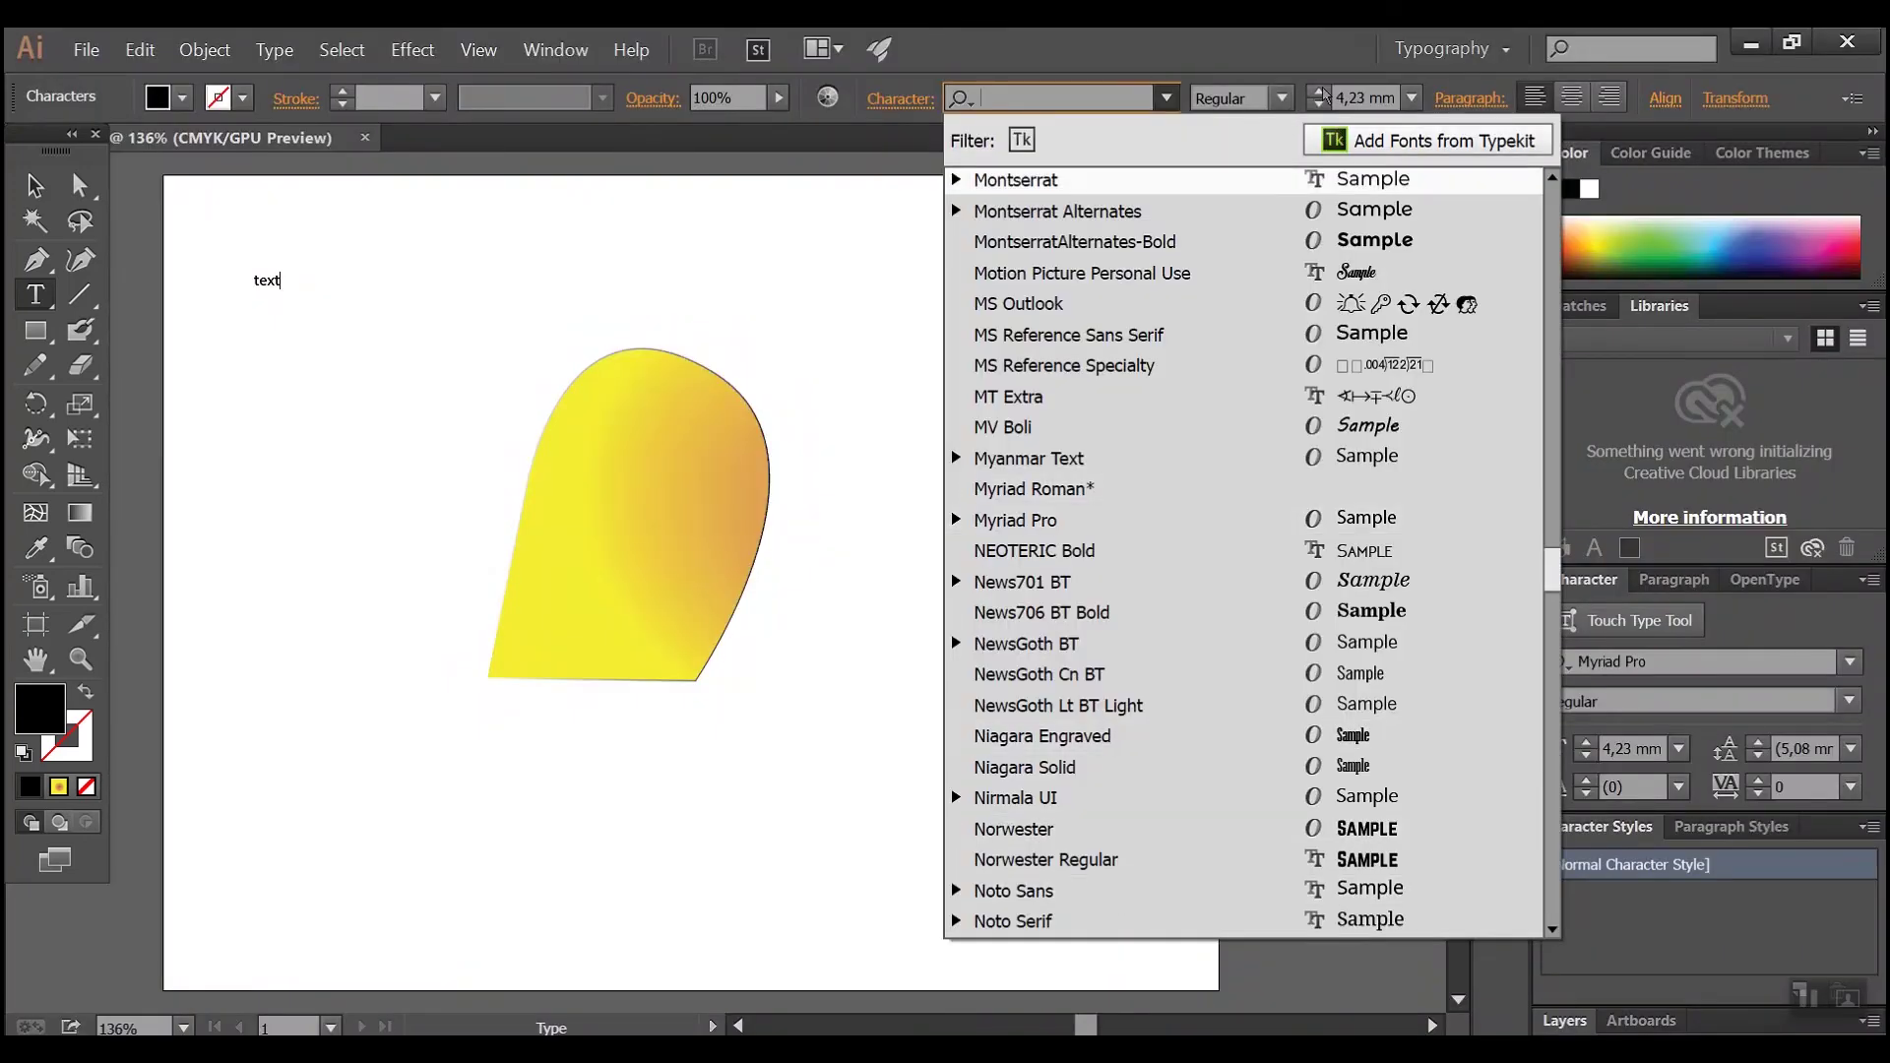
click(1282, 95)
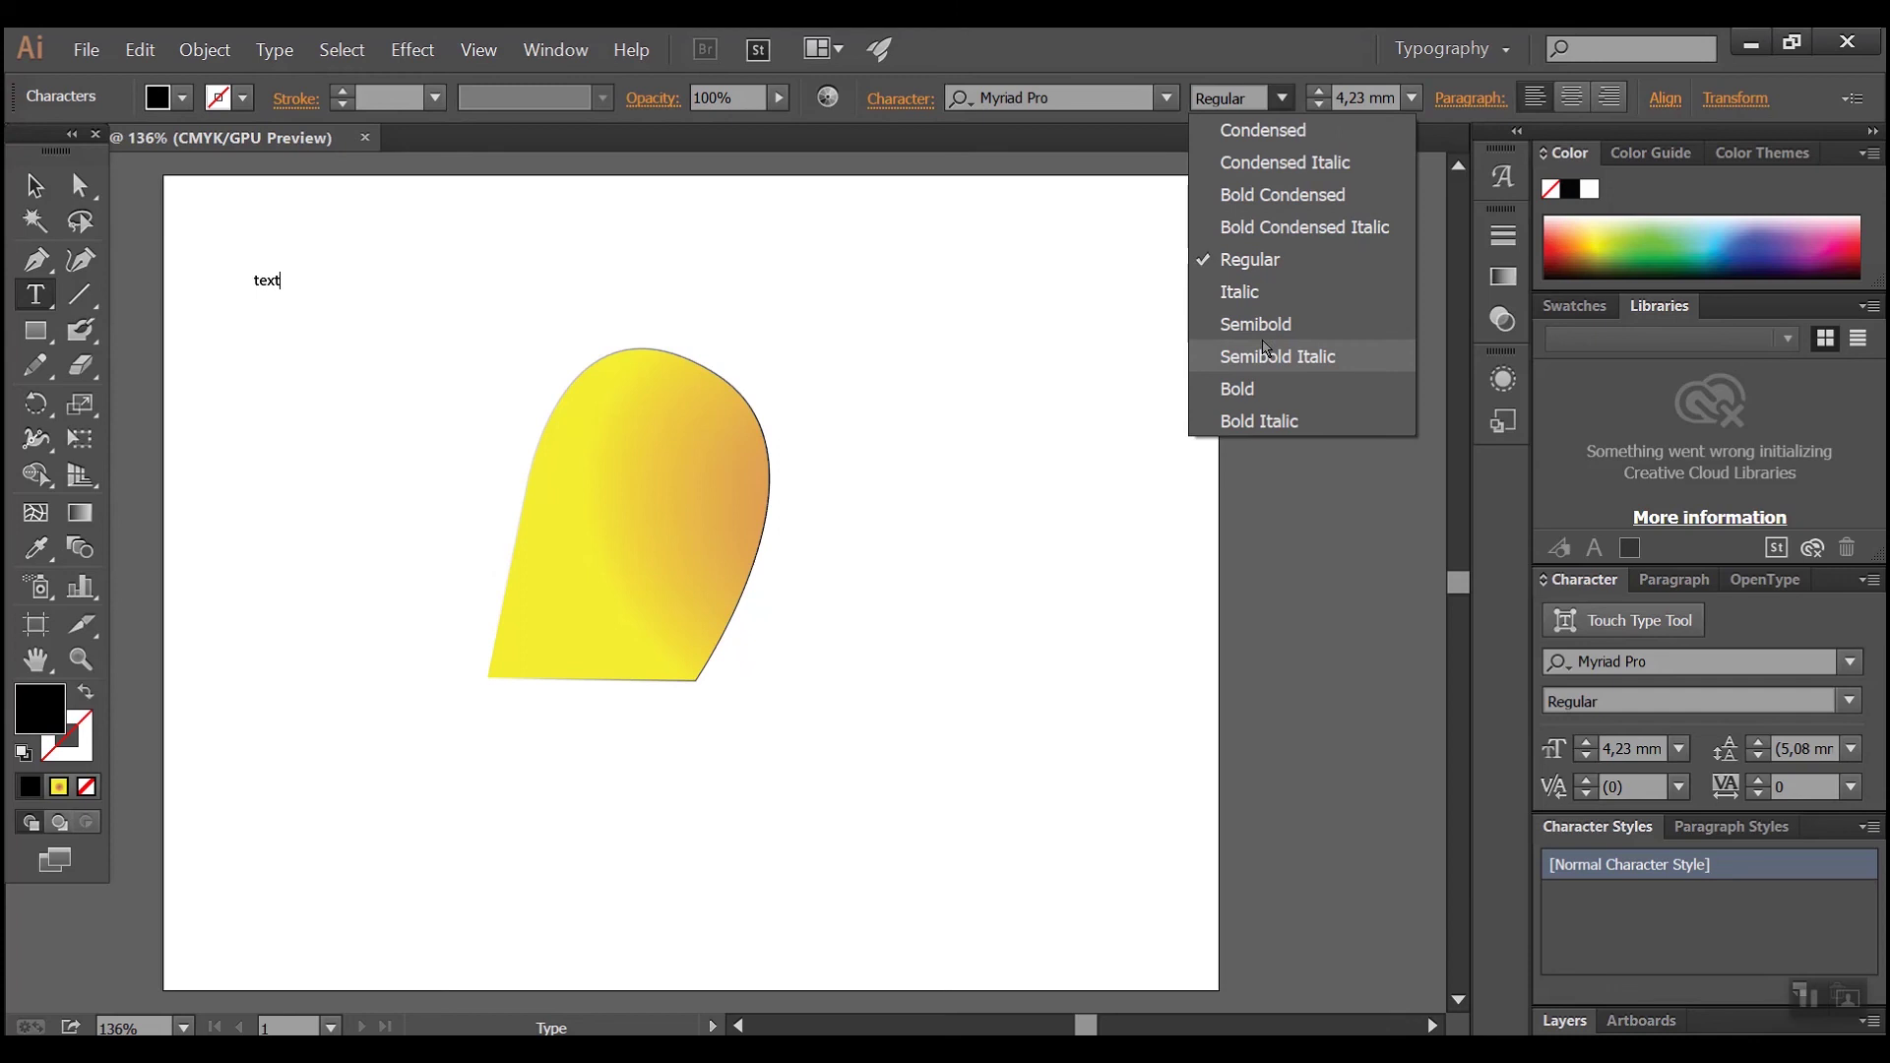
click(35, 192)
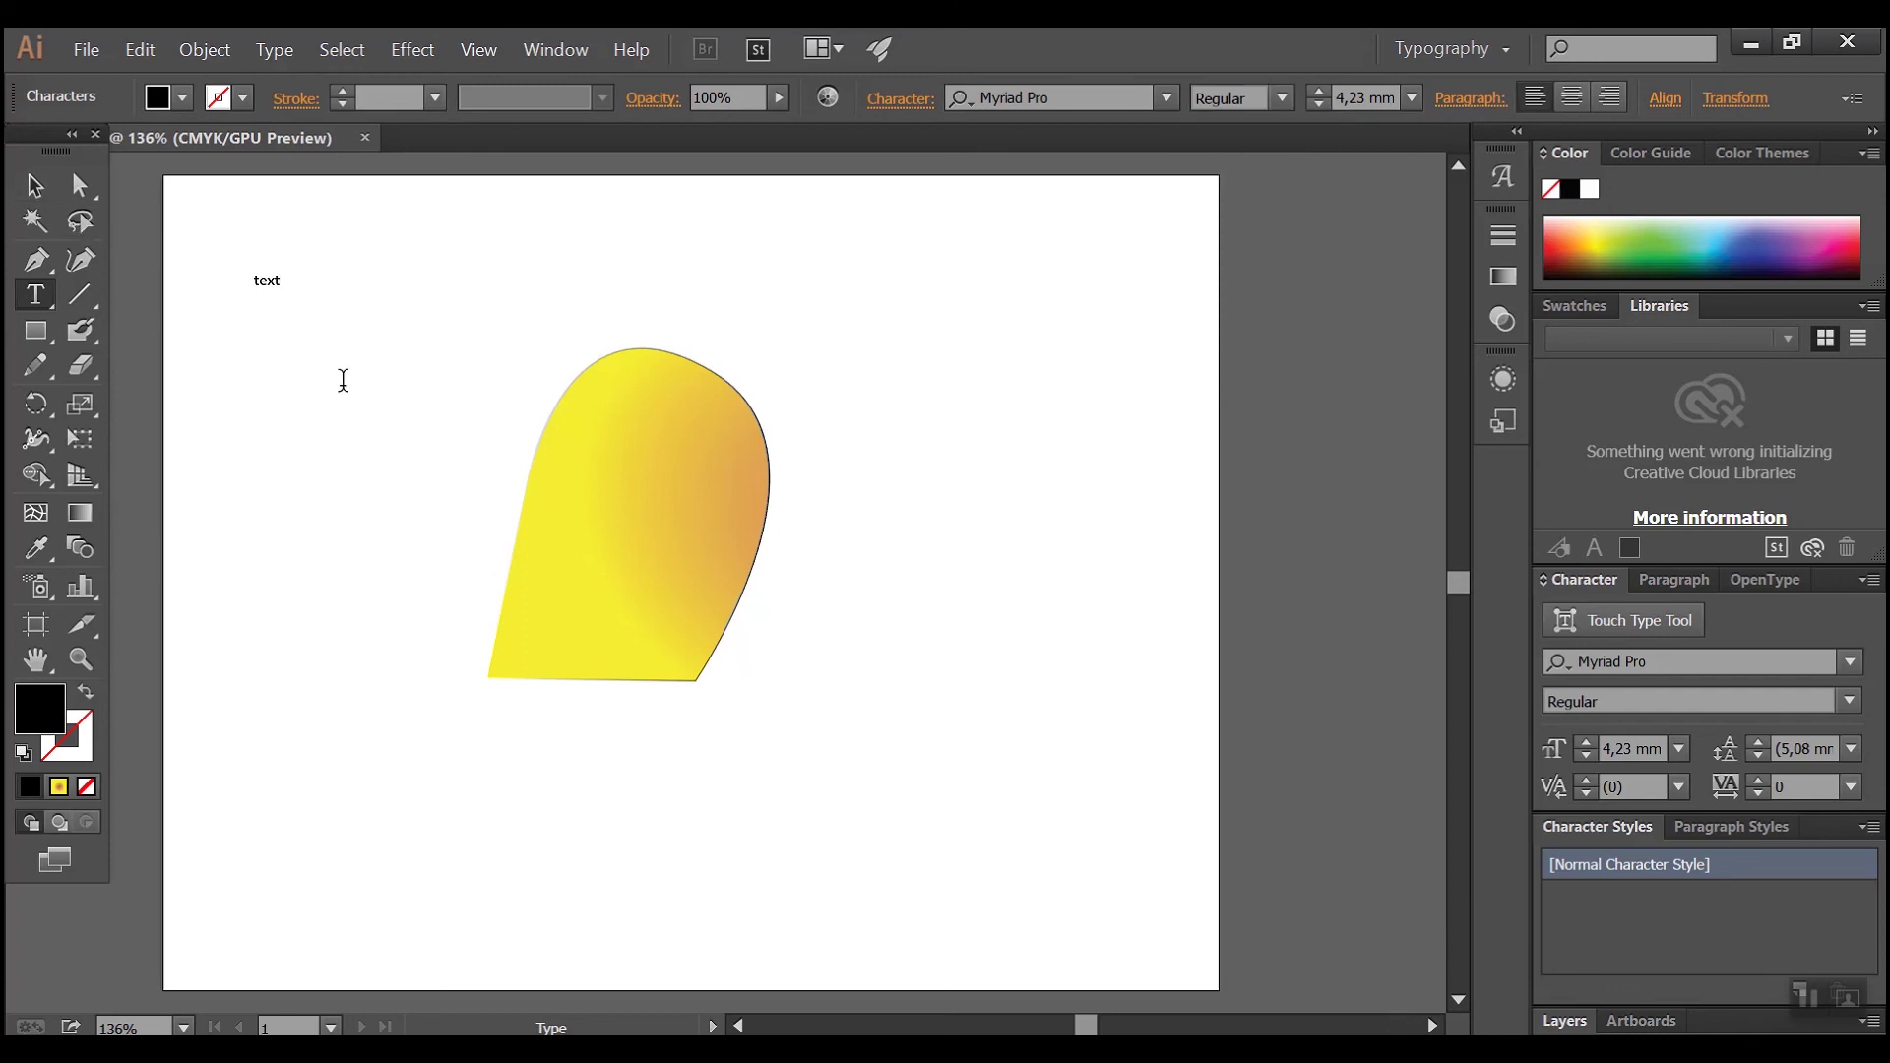
- Select the curved shape and check the fill and stroke color options offered for it
click(34, 185)
click(713, 512)
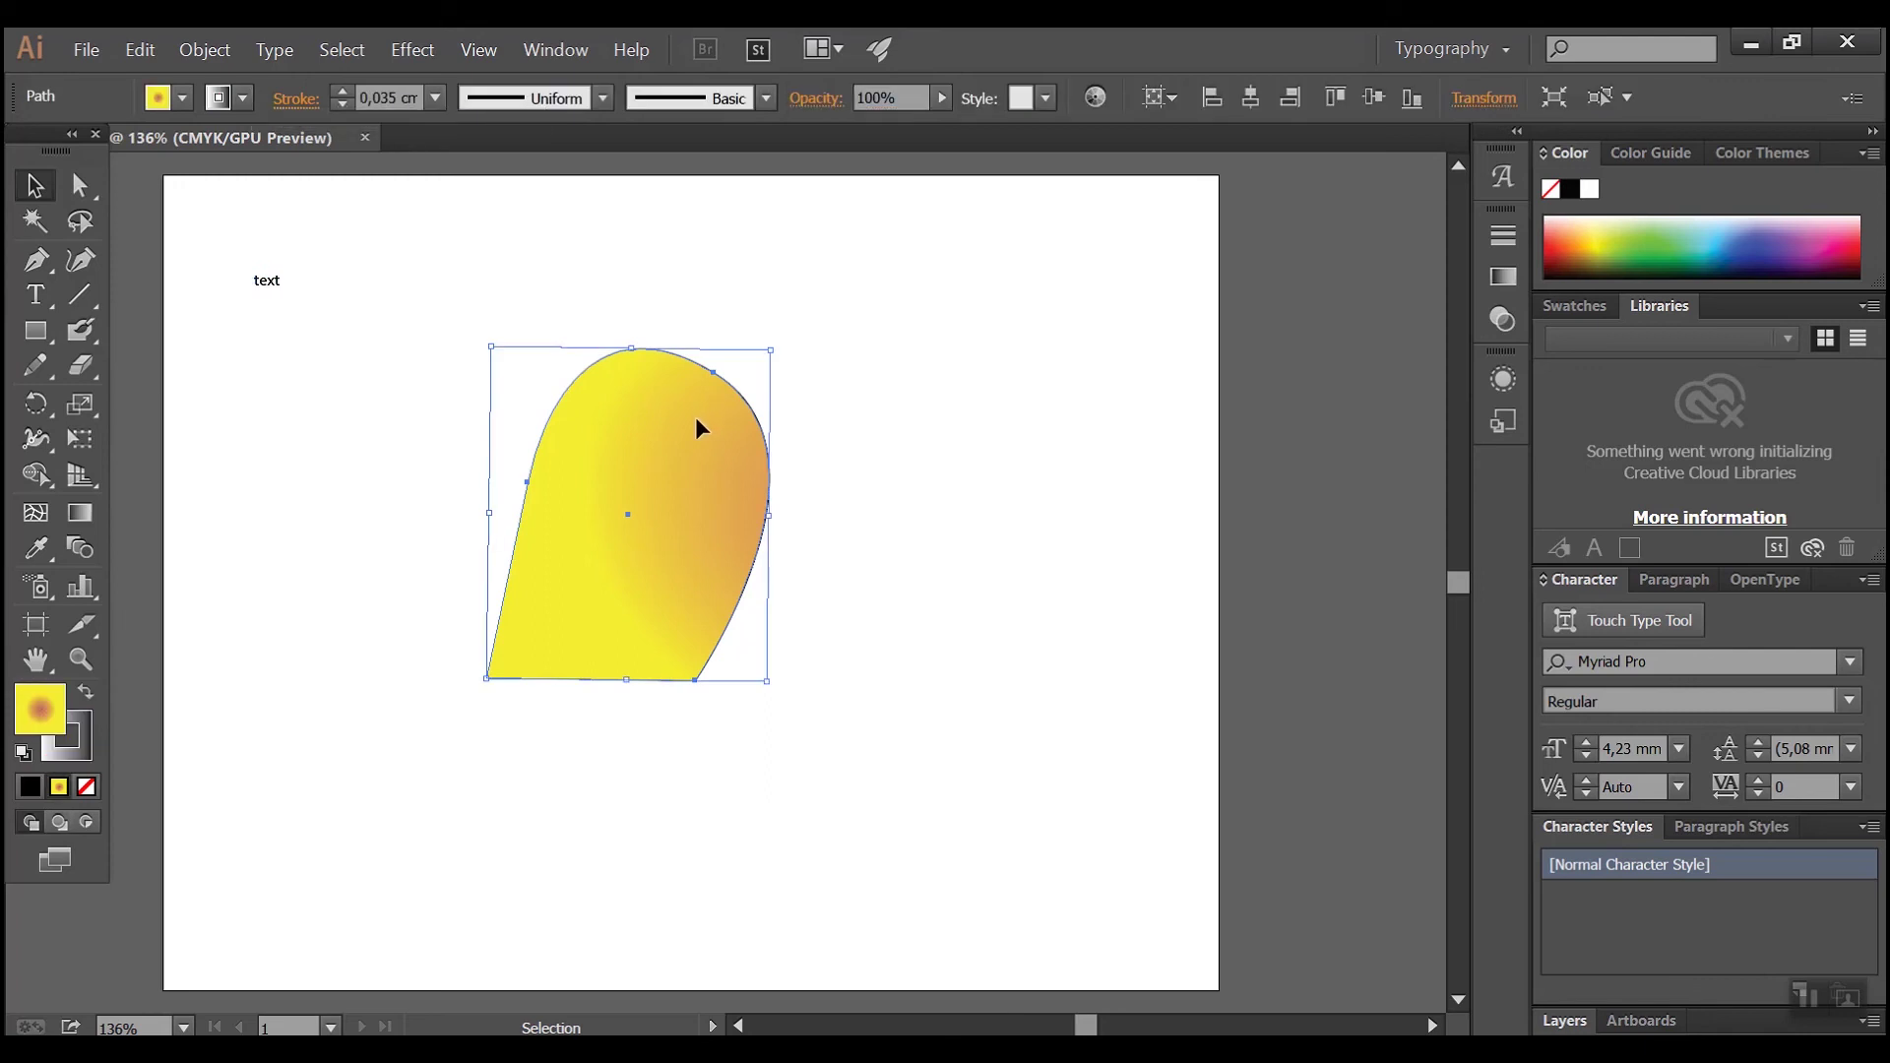
click(183, 99)
click(241, 98)
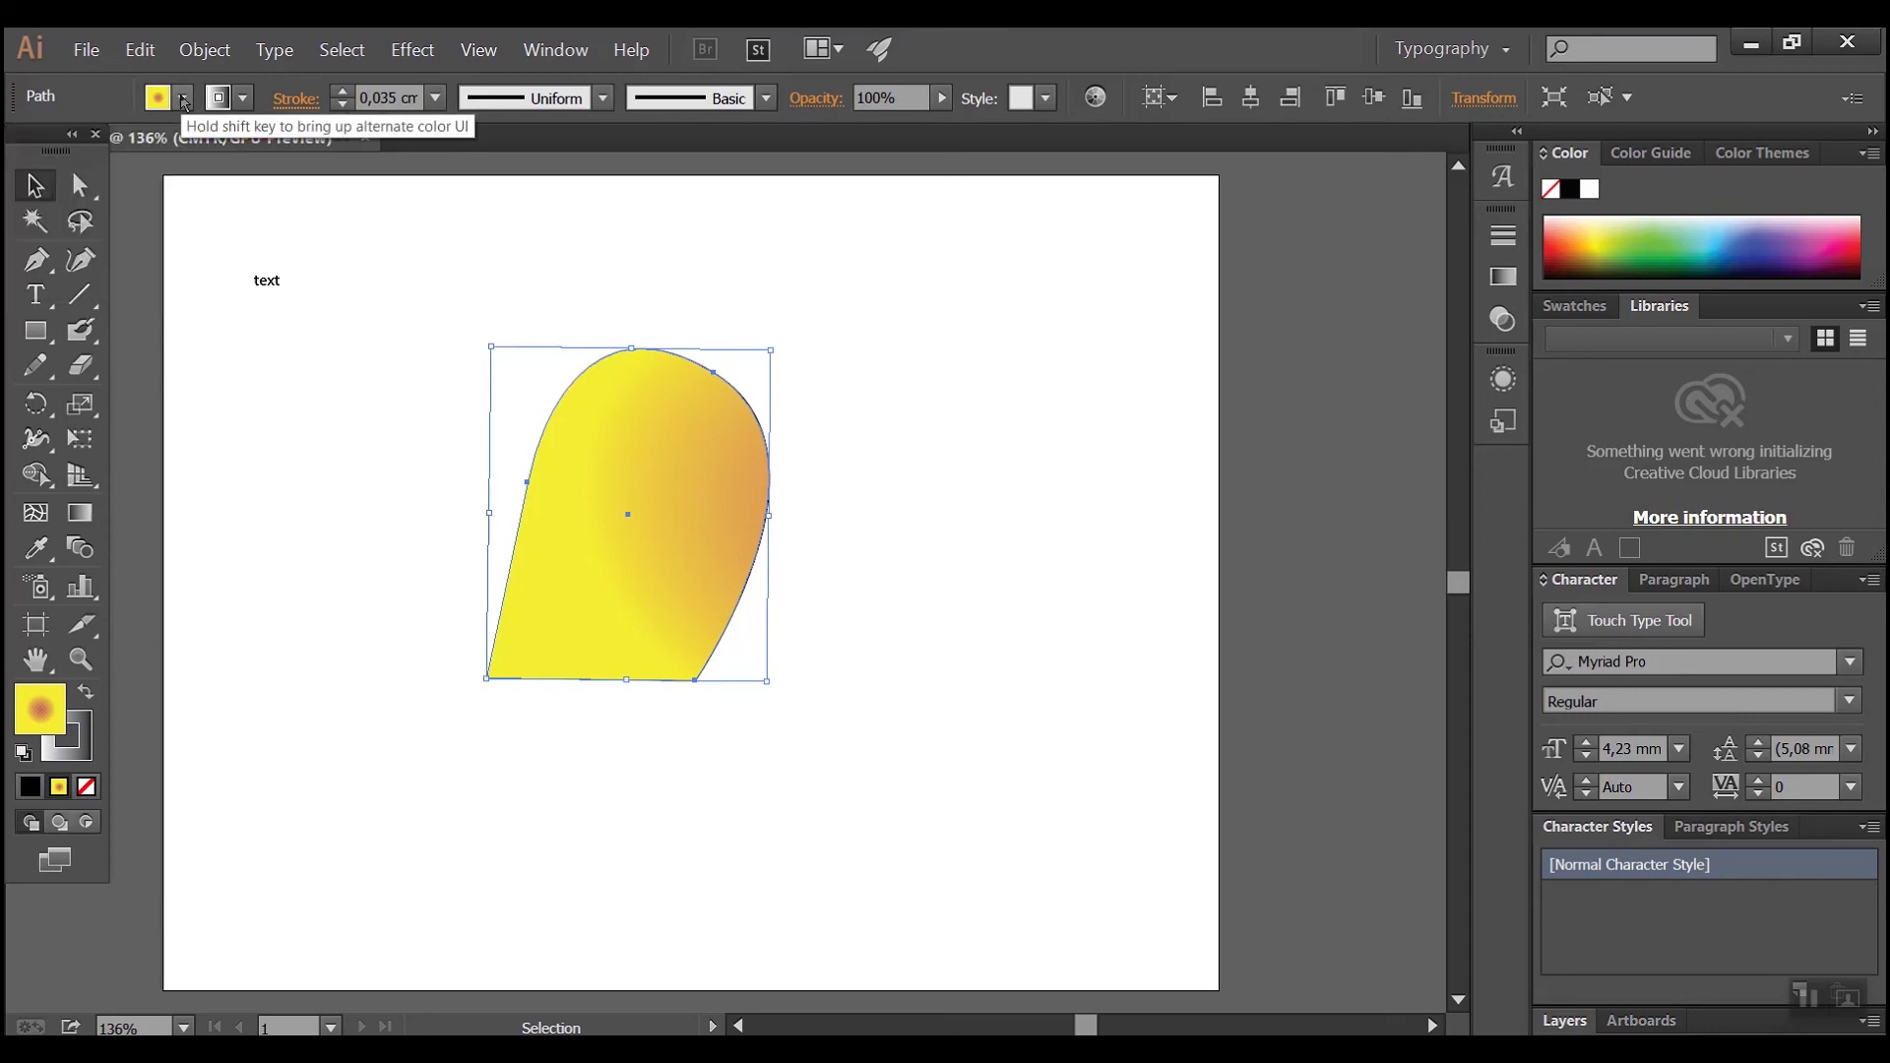
click(241, 98)
click(242, 98)
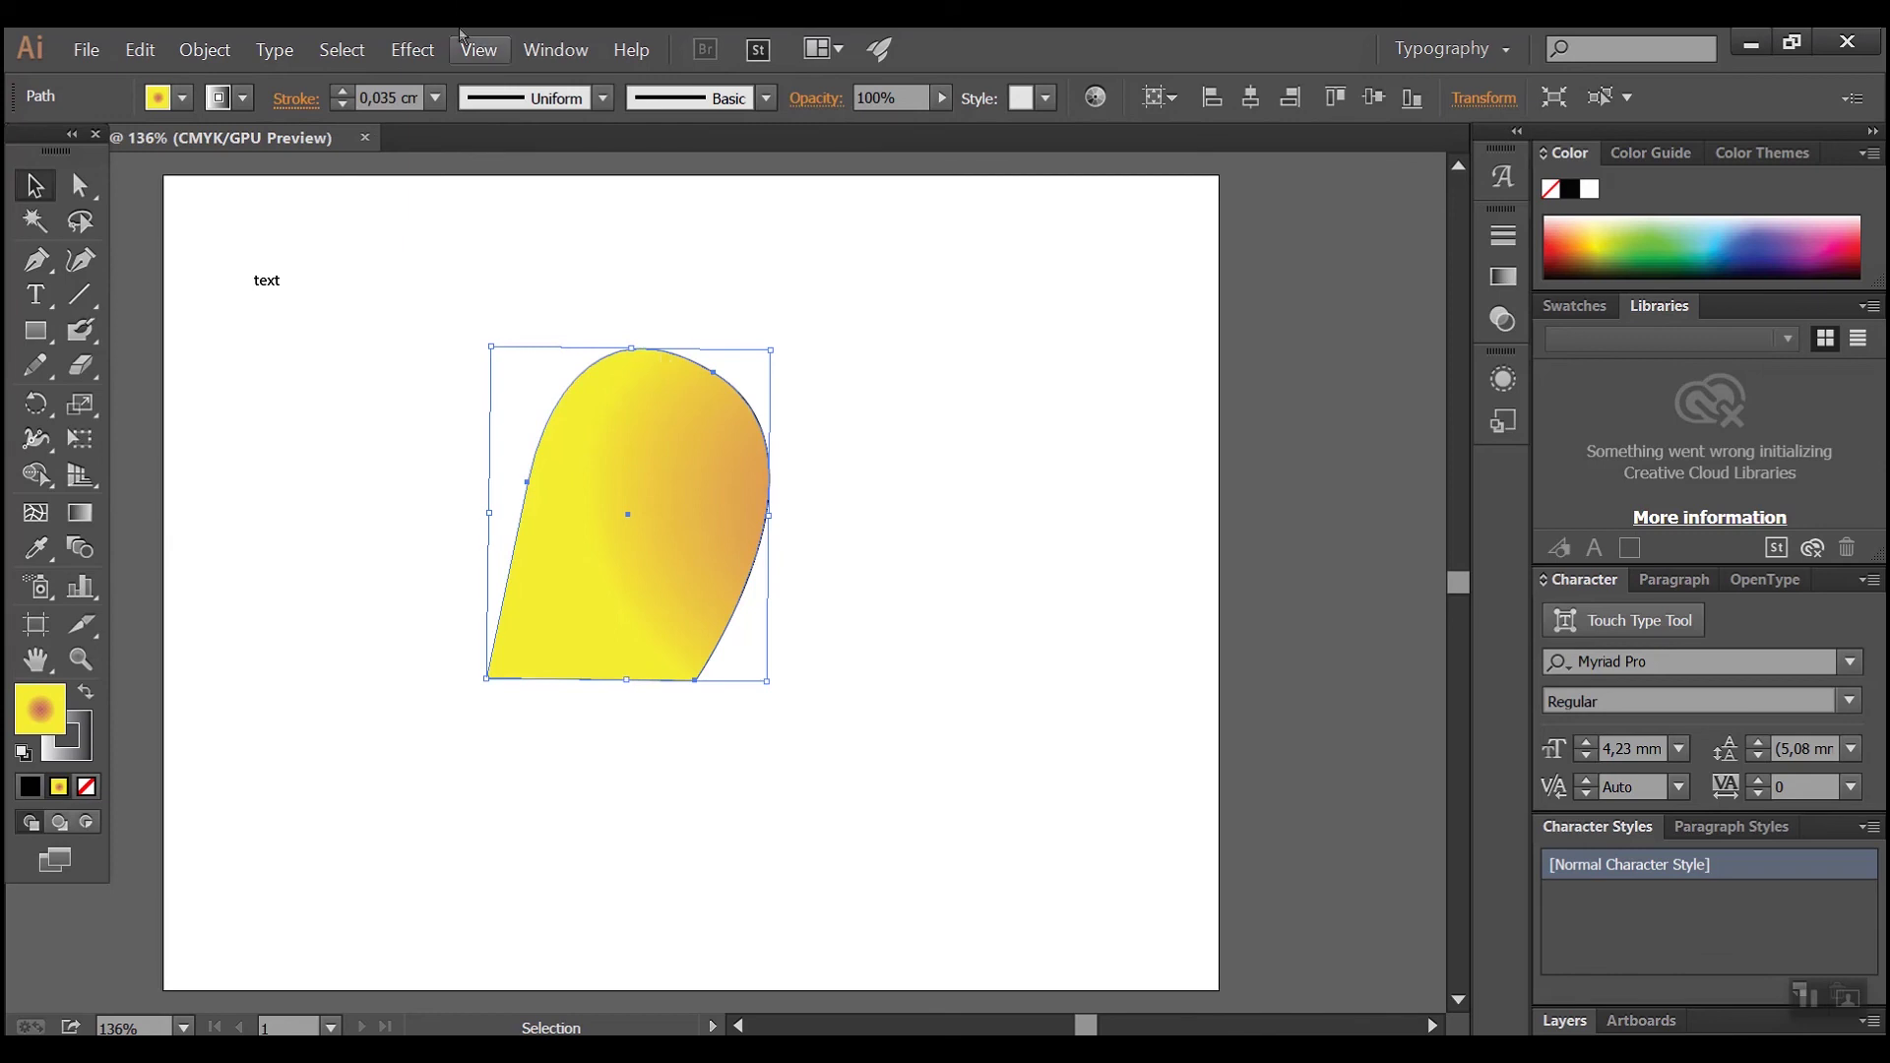
- Try a stroke weight of 0,7 cm on the curved shape and lower it to 0,2 cm
click(343, 95)
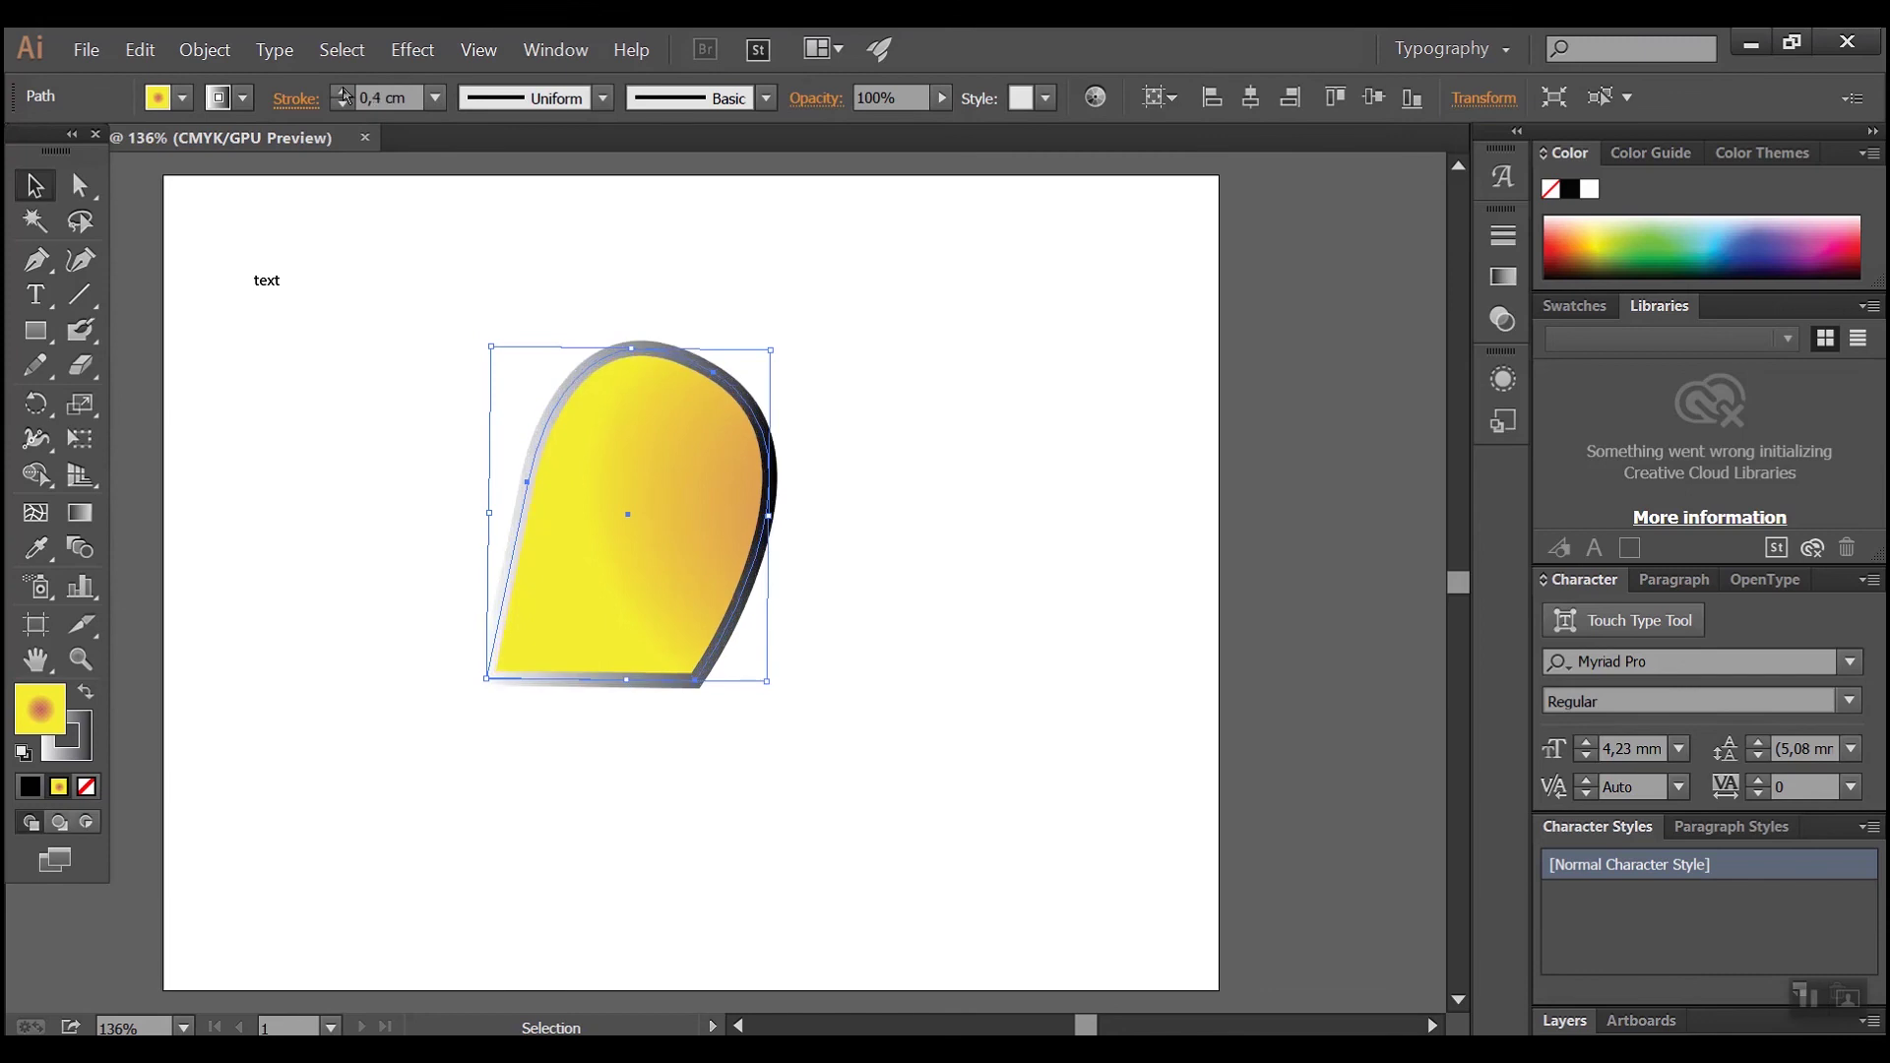
click(346, 91)
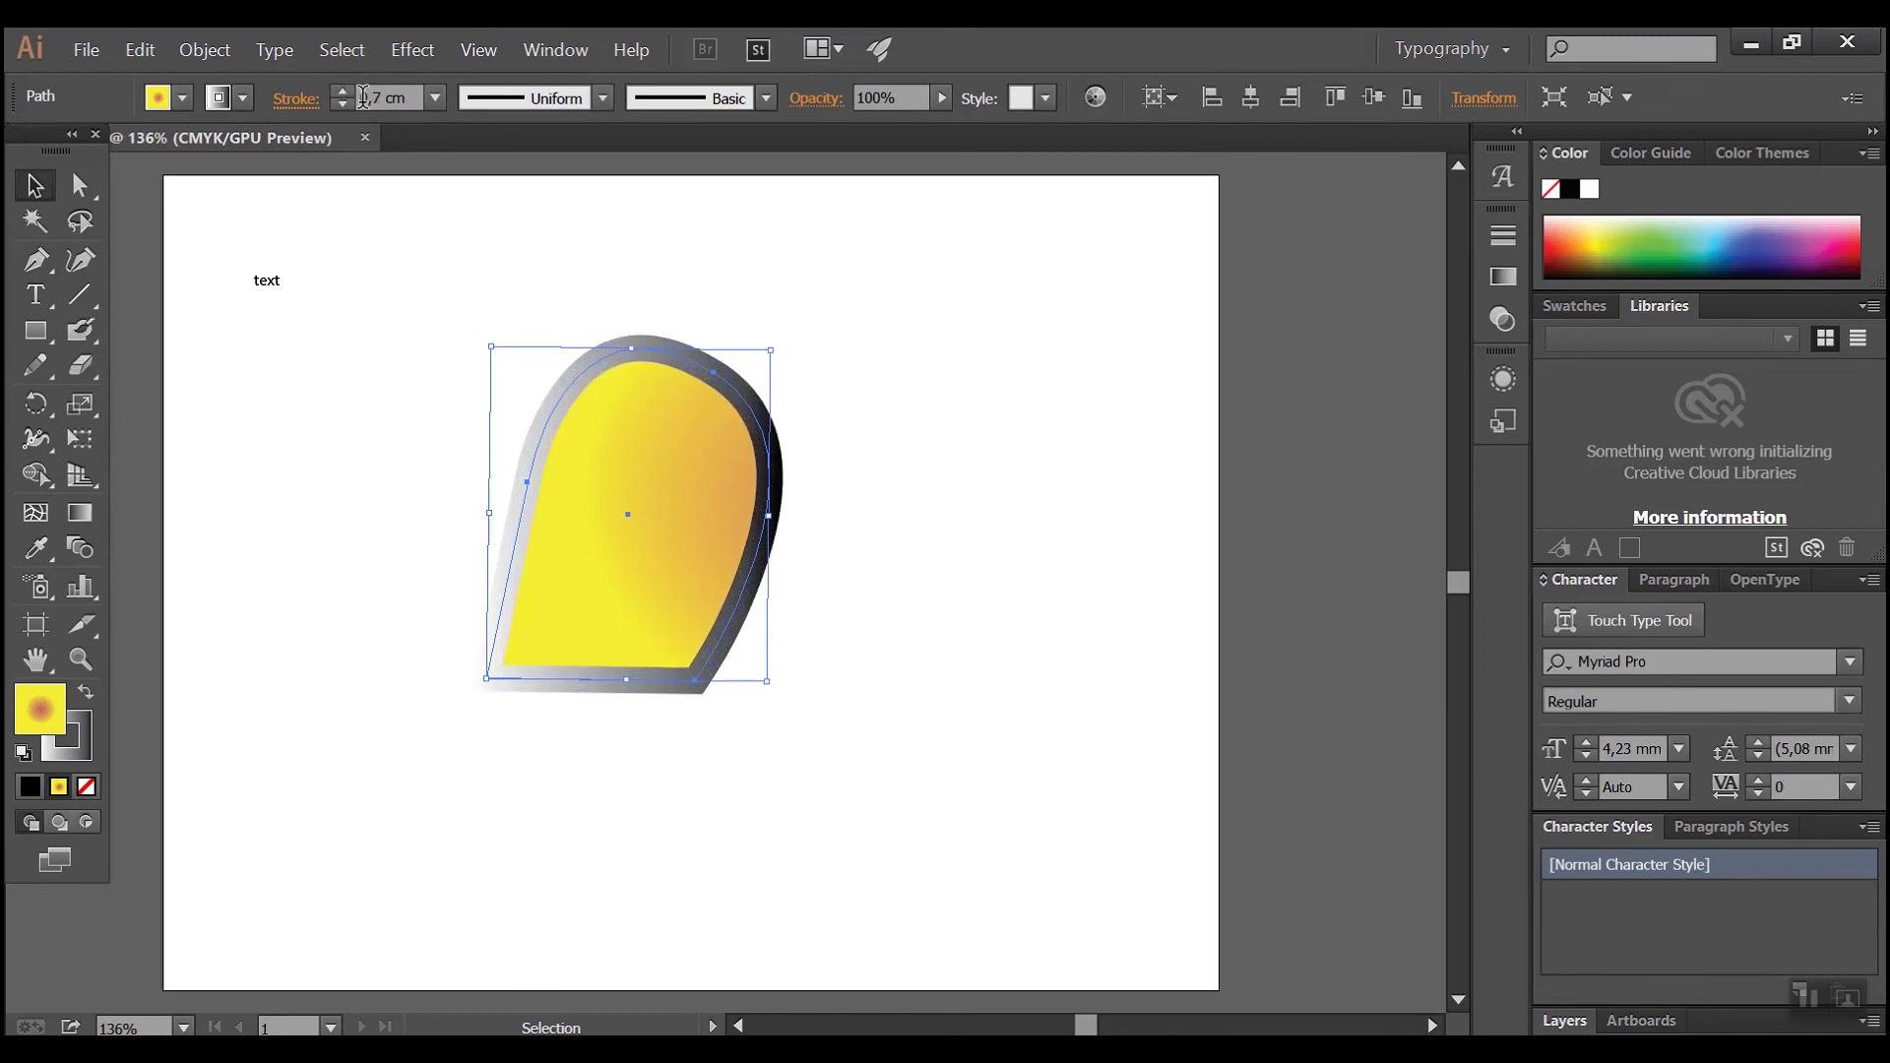
click(343, 104)
click(343, 103)
click(343, 104)
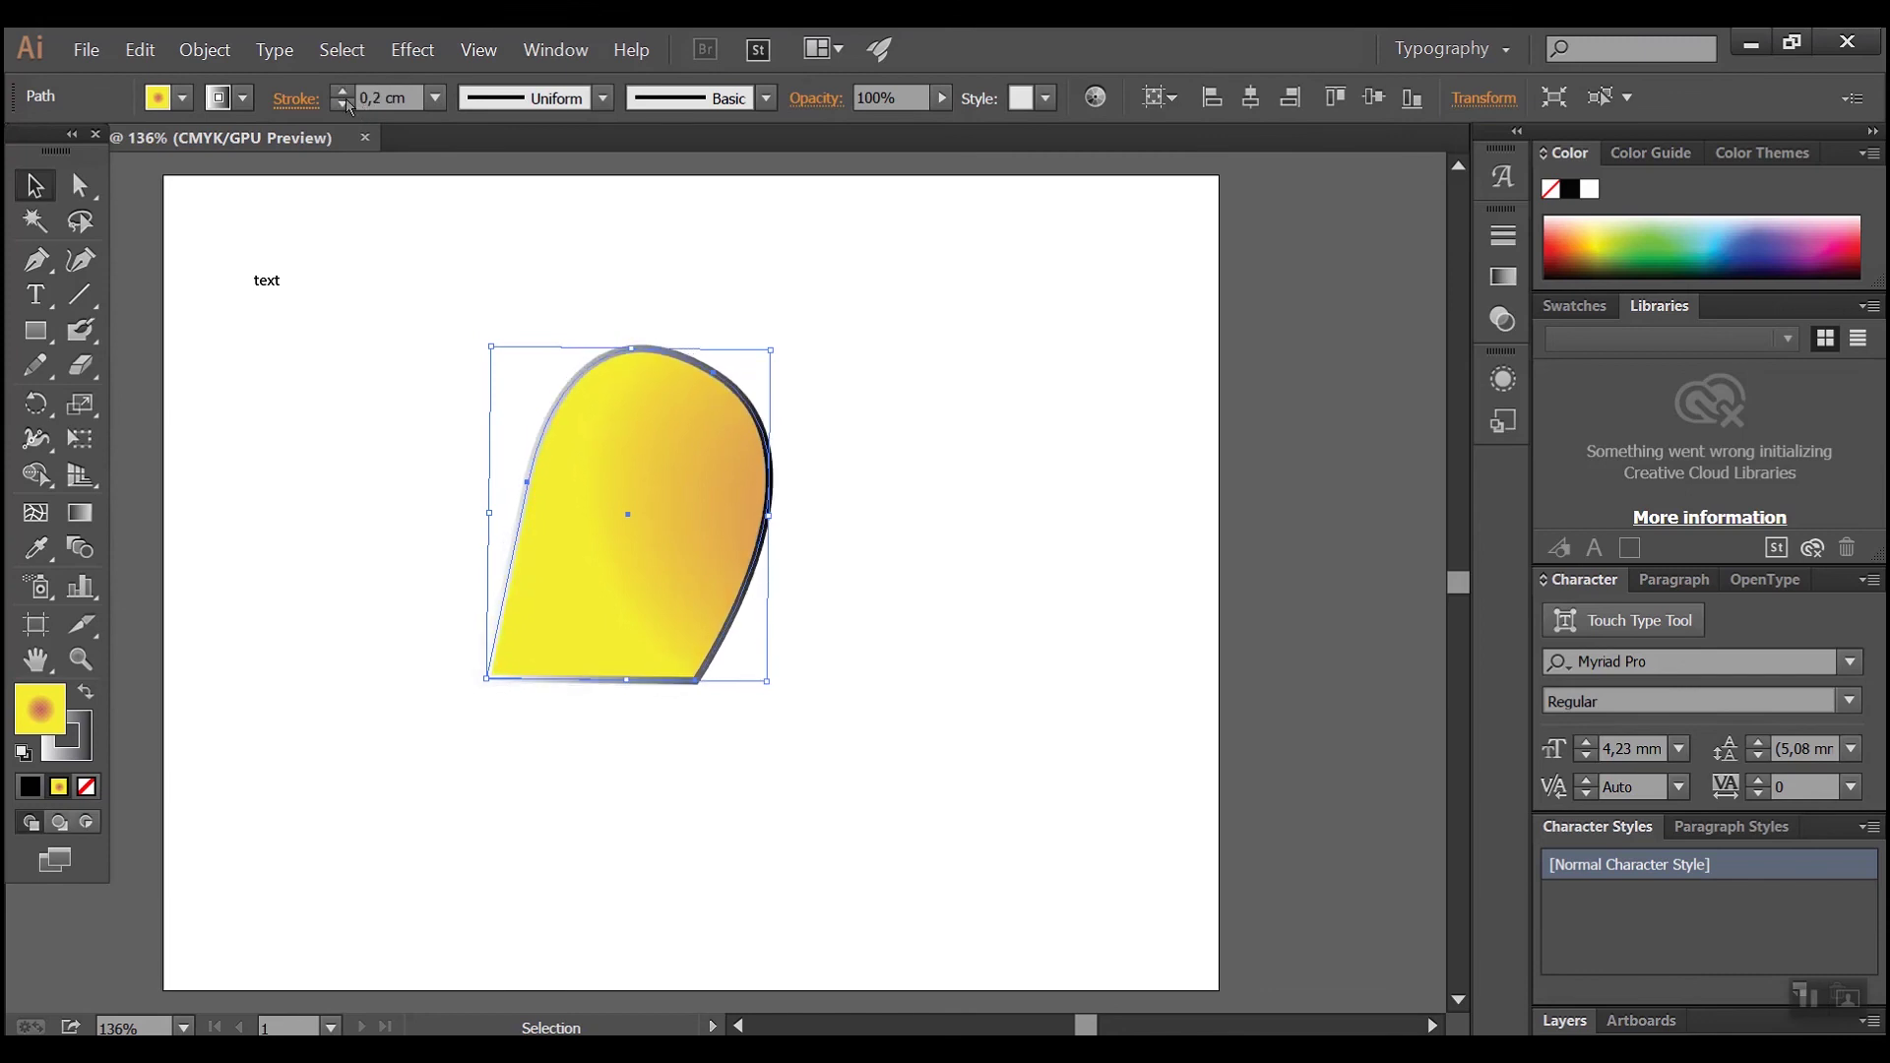
- Remove the shape's gradient stroke, give it a black stroke instead, and deselect and reselect the shape
click(242, 98)
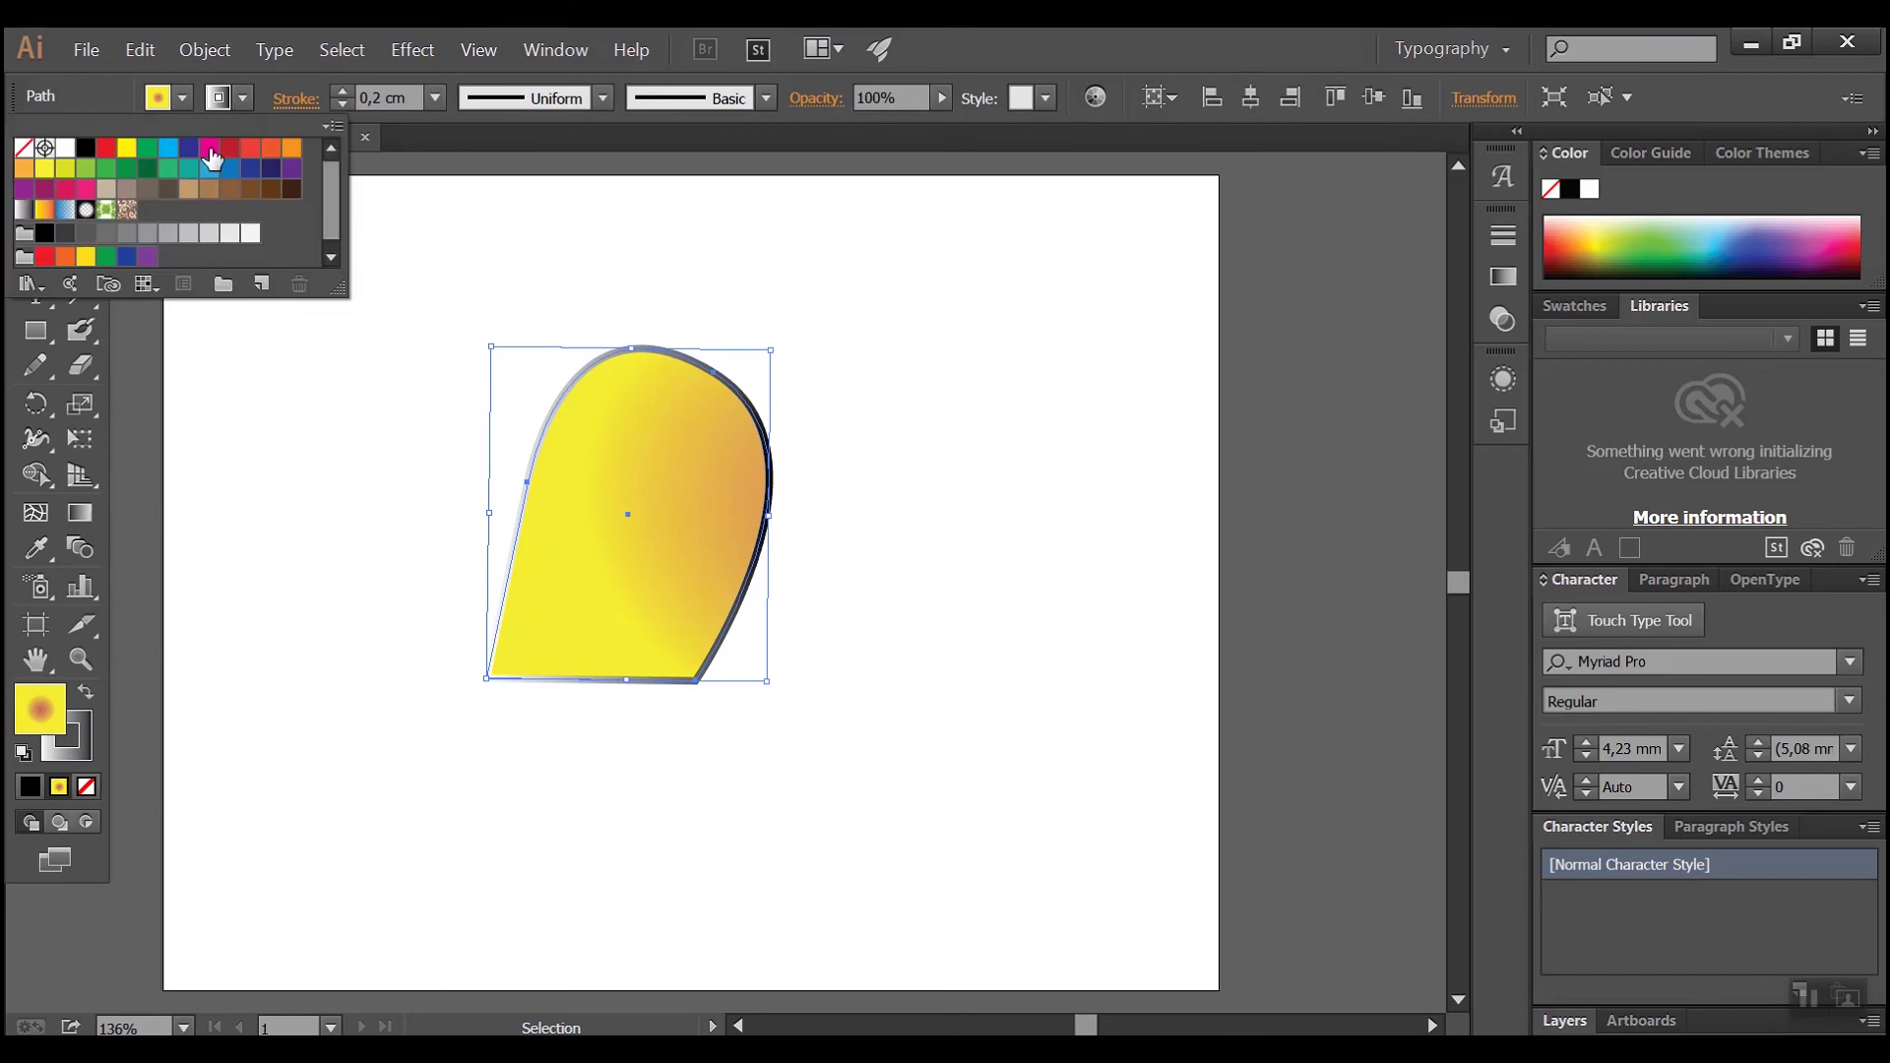
click(22, 150)
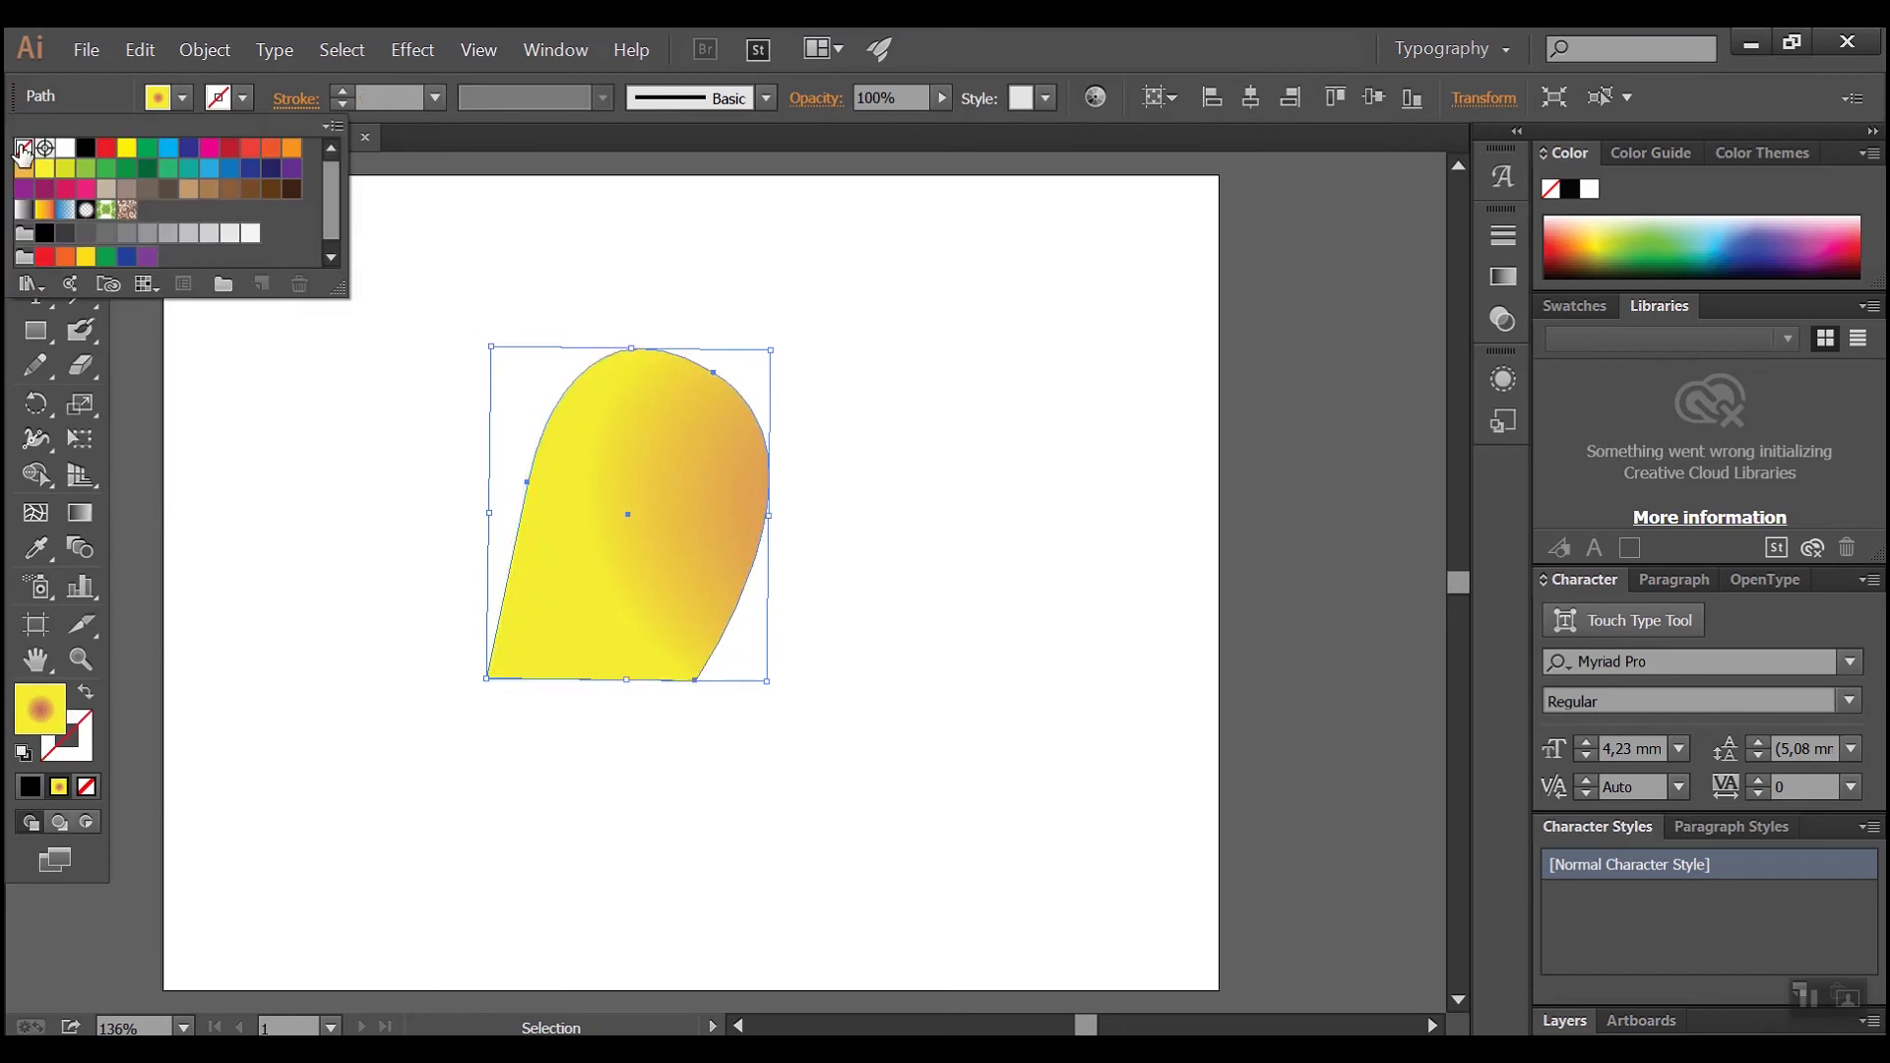
click(242, 102)
click(86, 150)
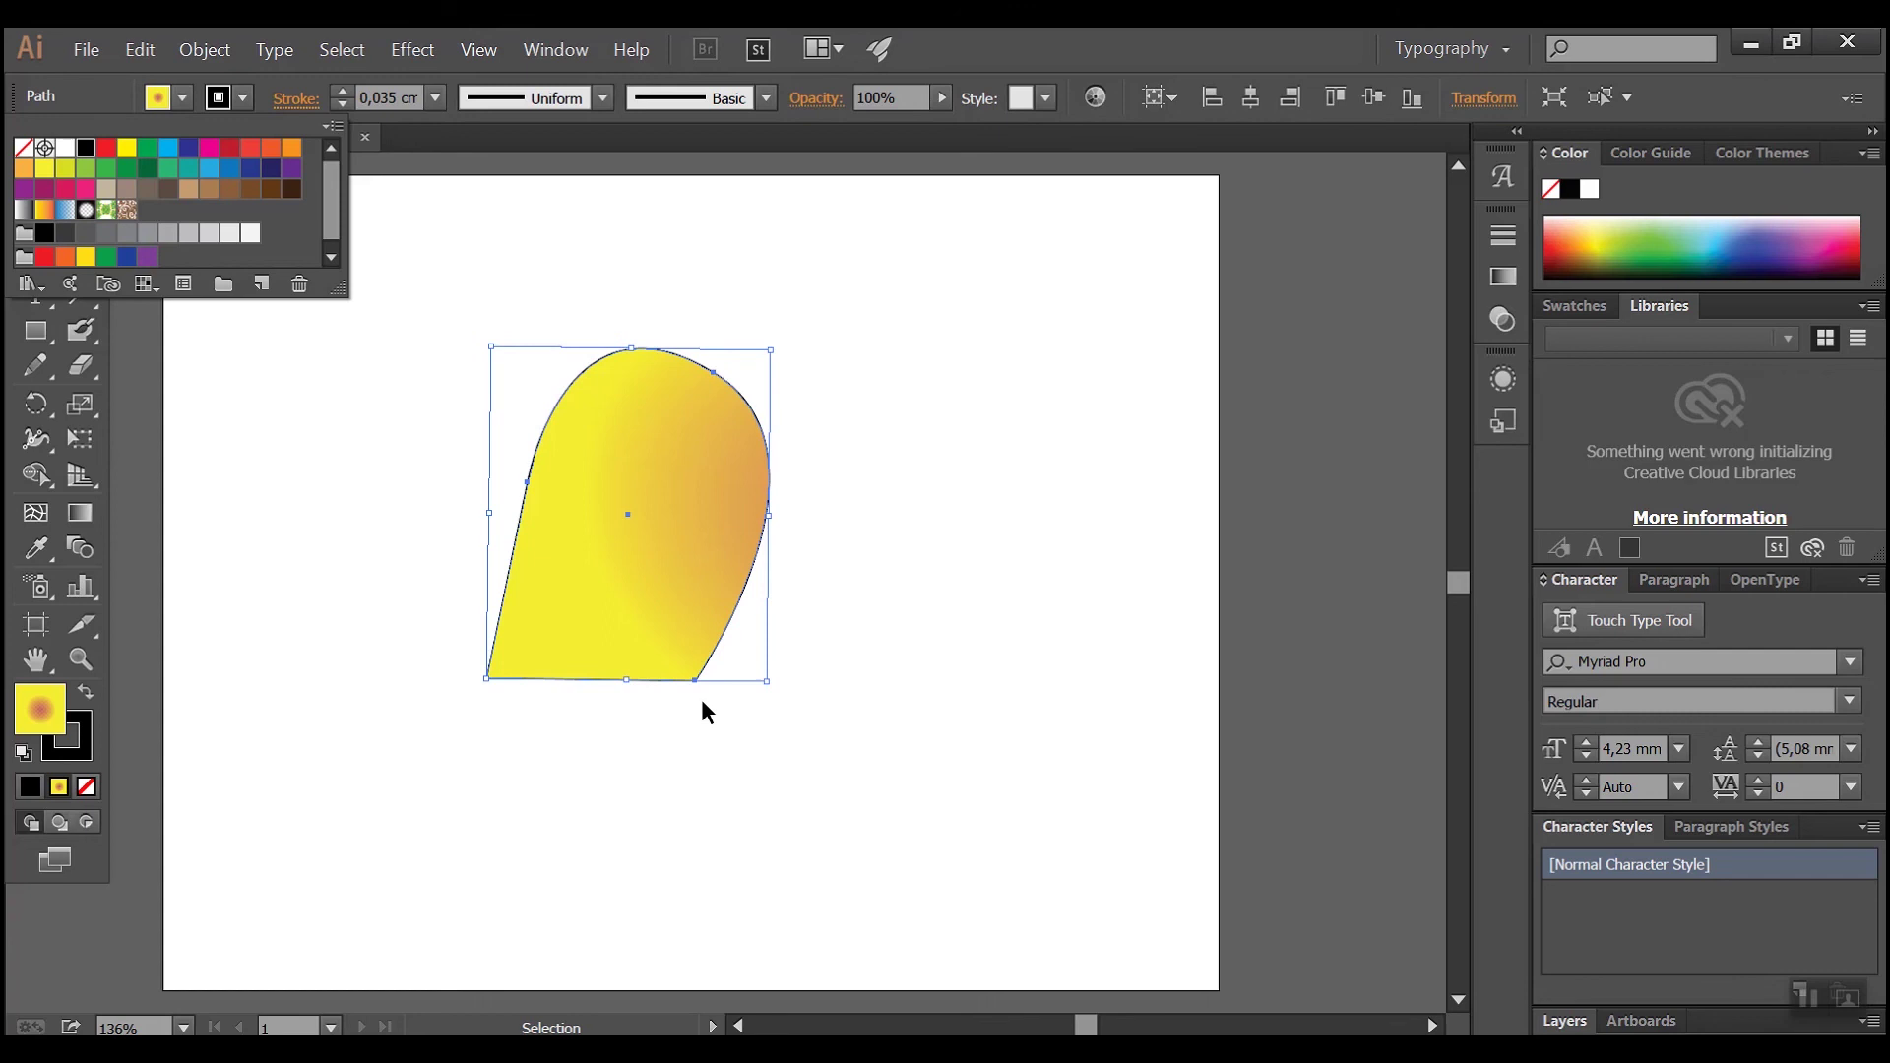
key(Escape)
click(1060, 394)
click(770, 497)
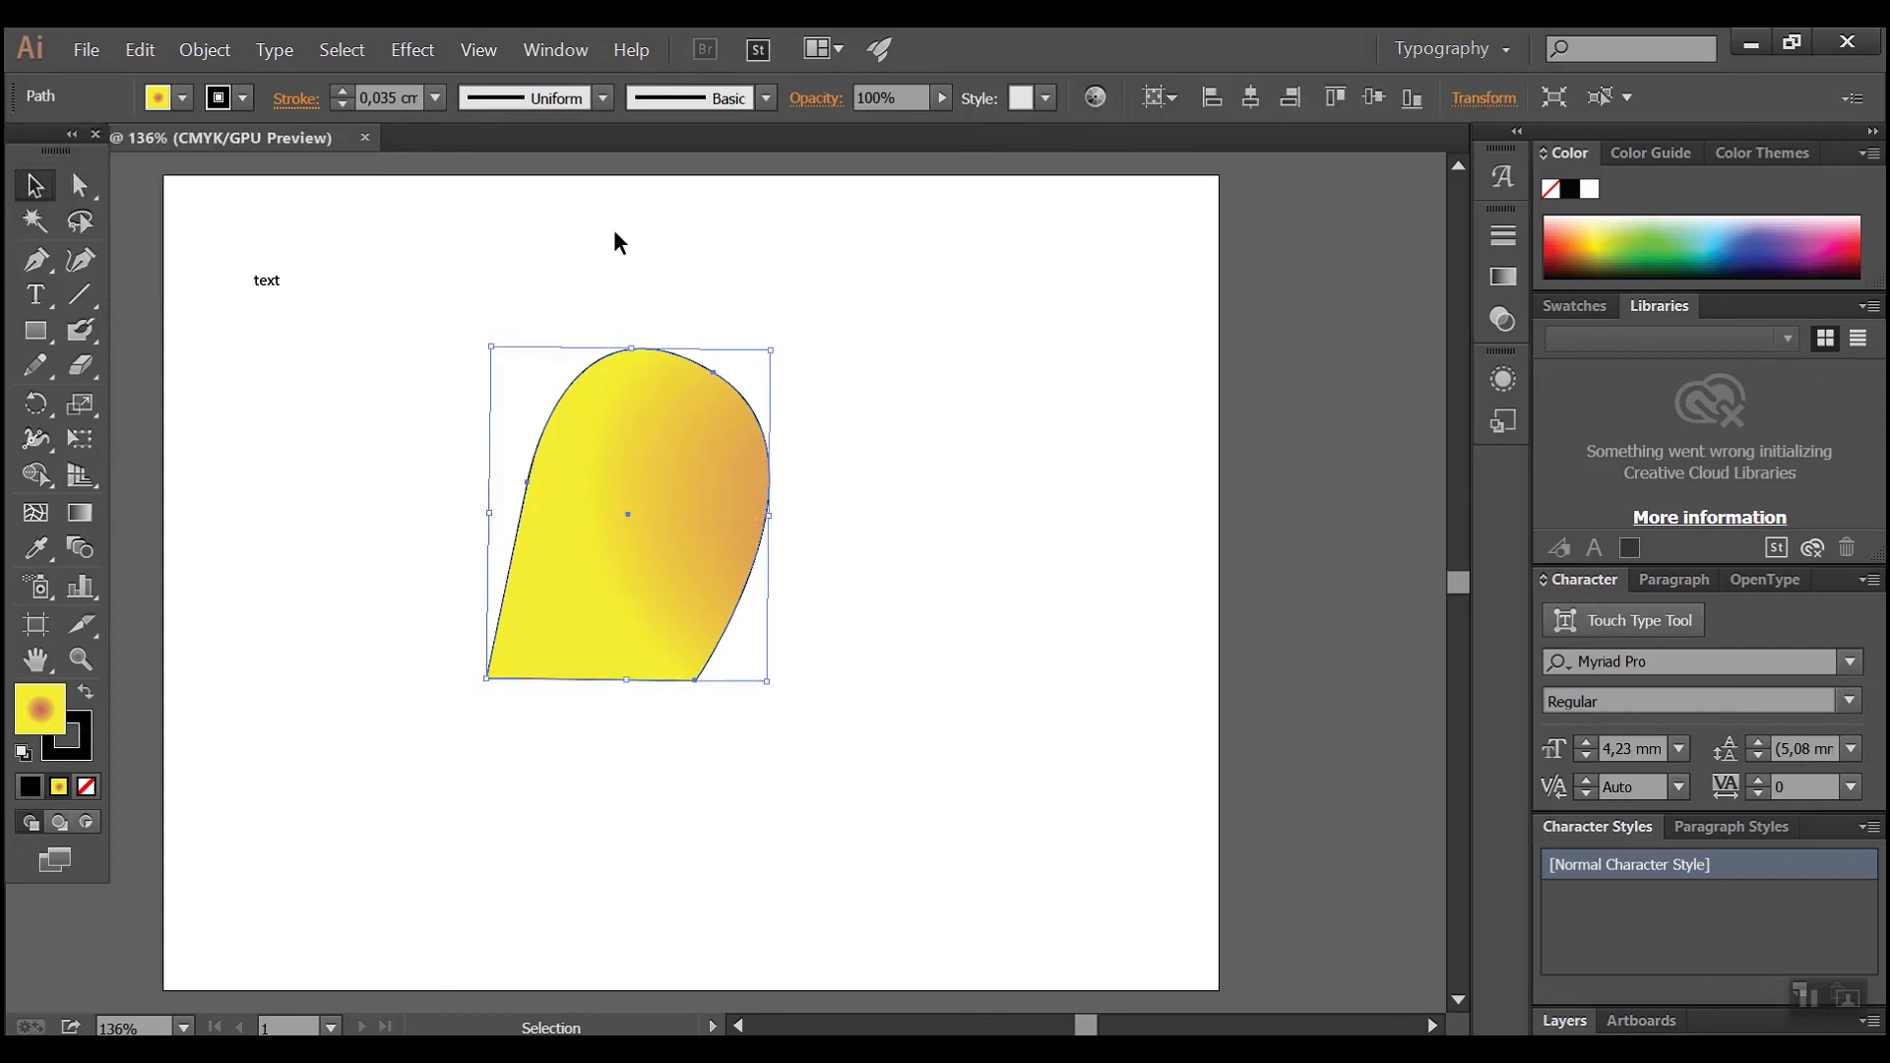
- Apply the lens-shaped variable width profile to the shape's stroke and raise its weight to 0,4 cm
click(603, 98)
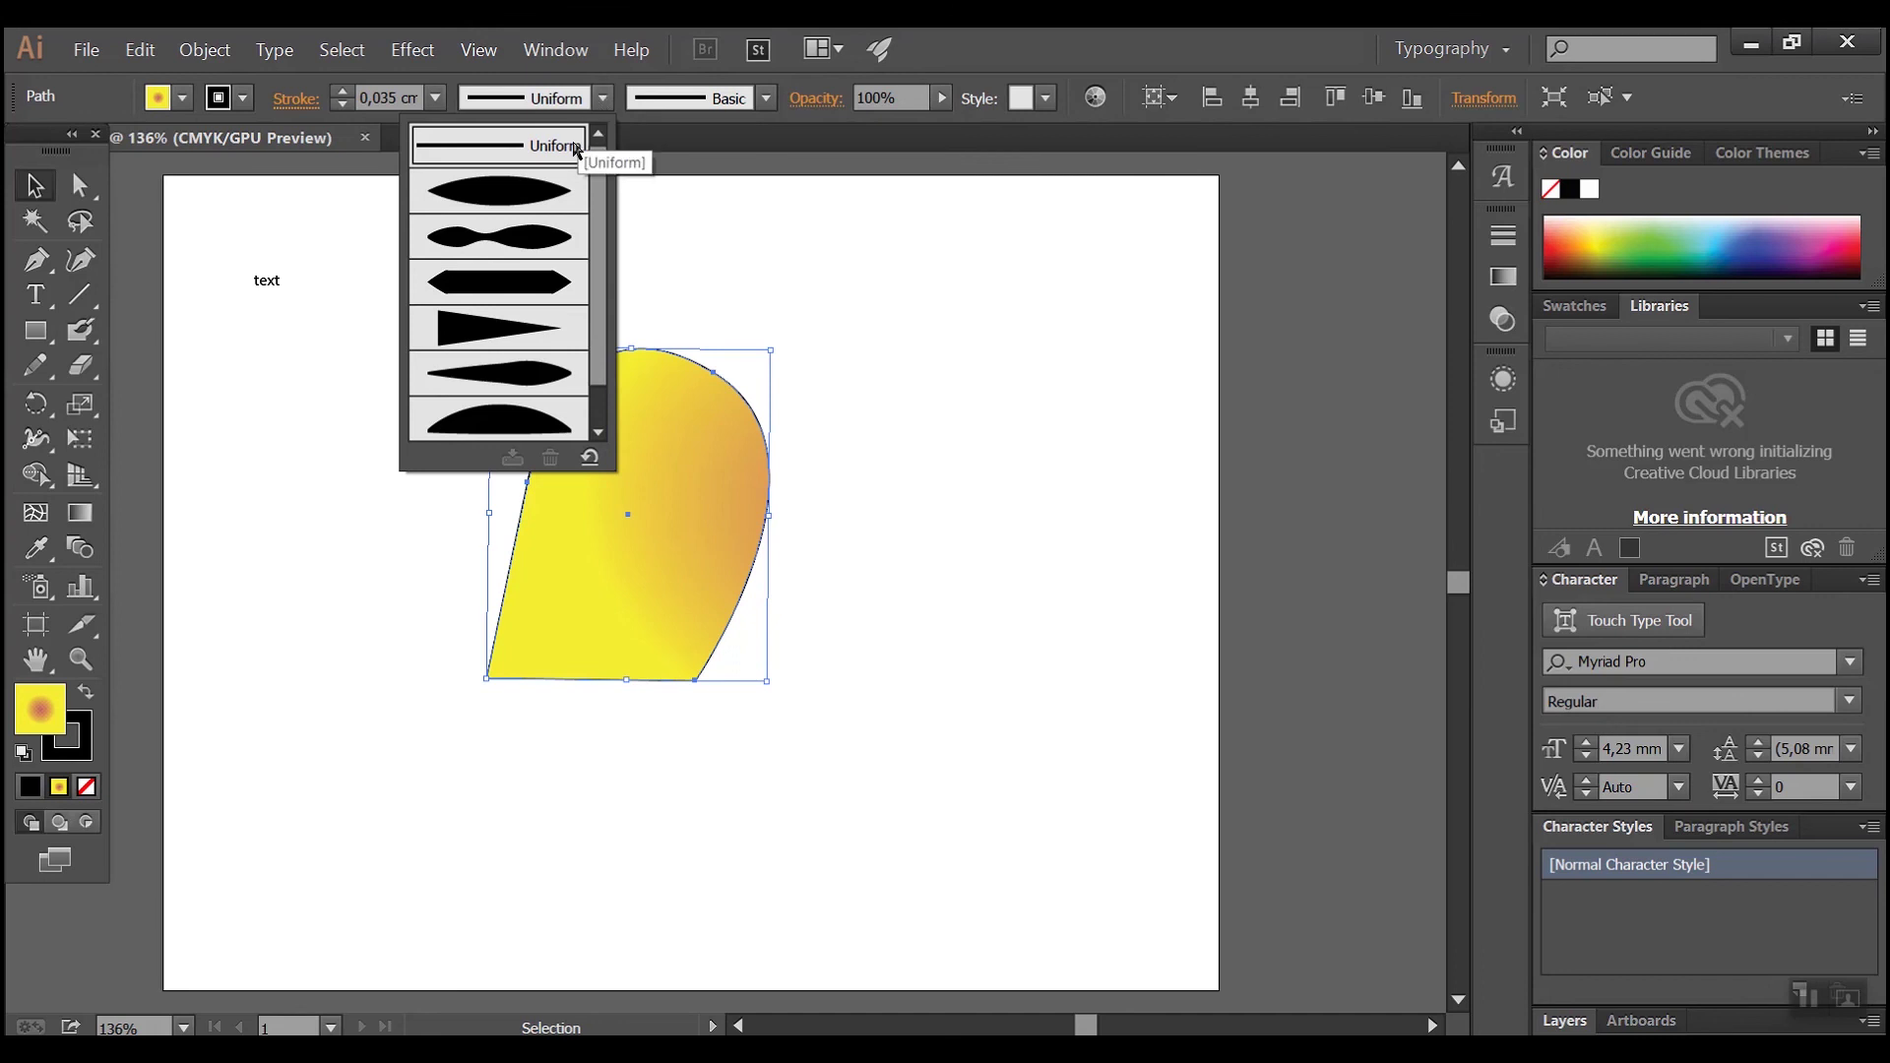
click(528, 201)
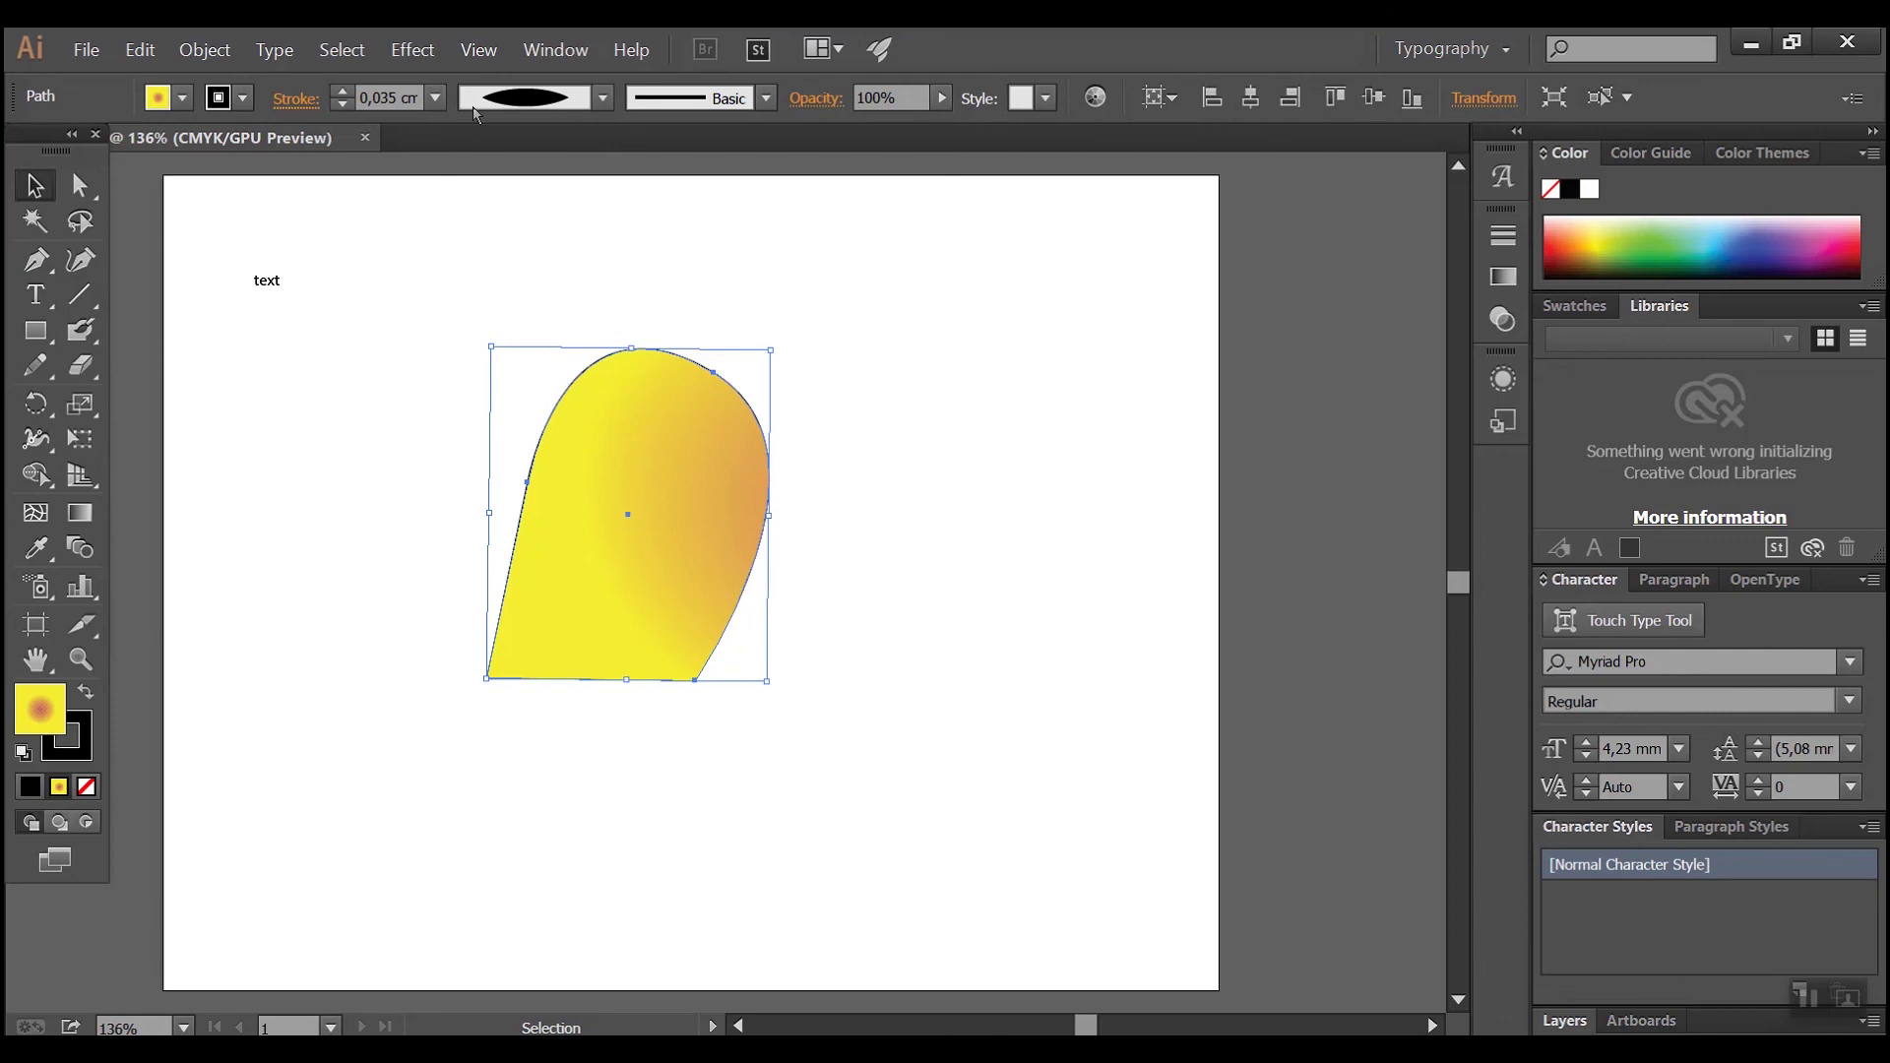
click(342, 91)
click(341, 91)
click(341, 92)
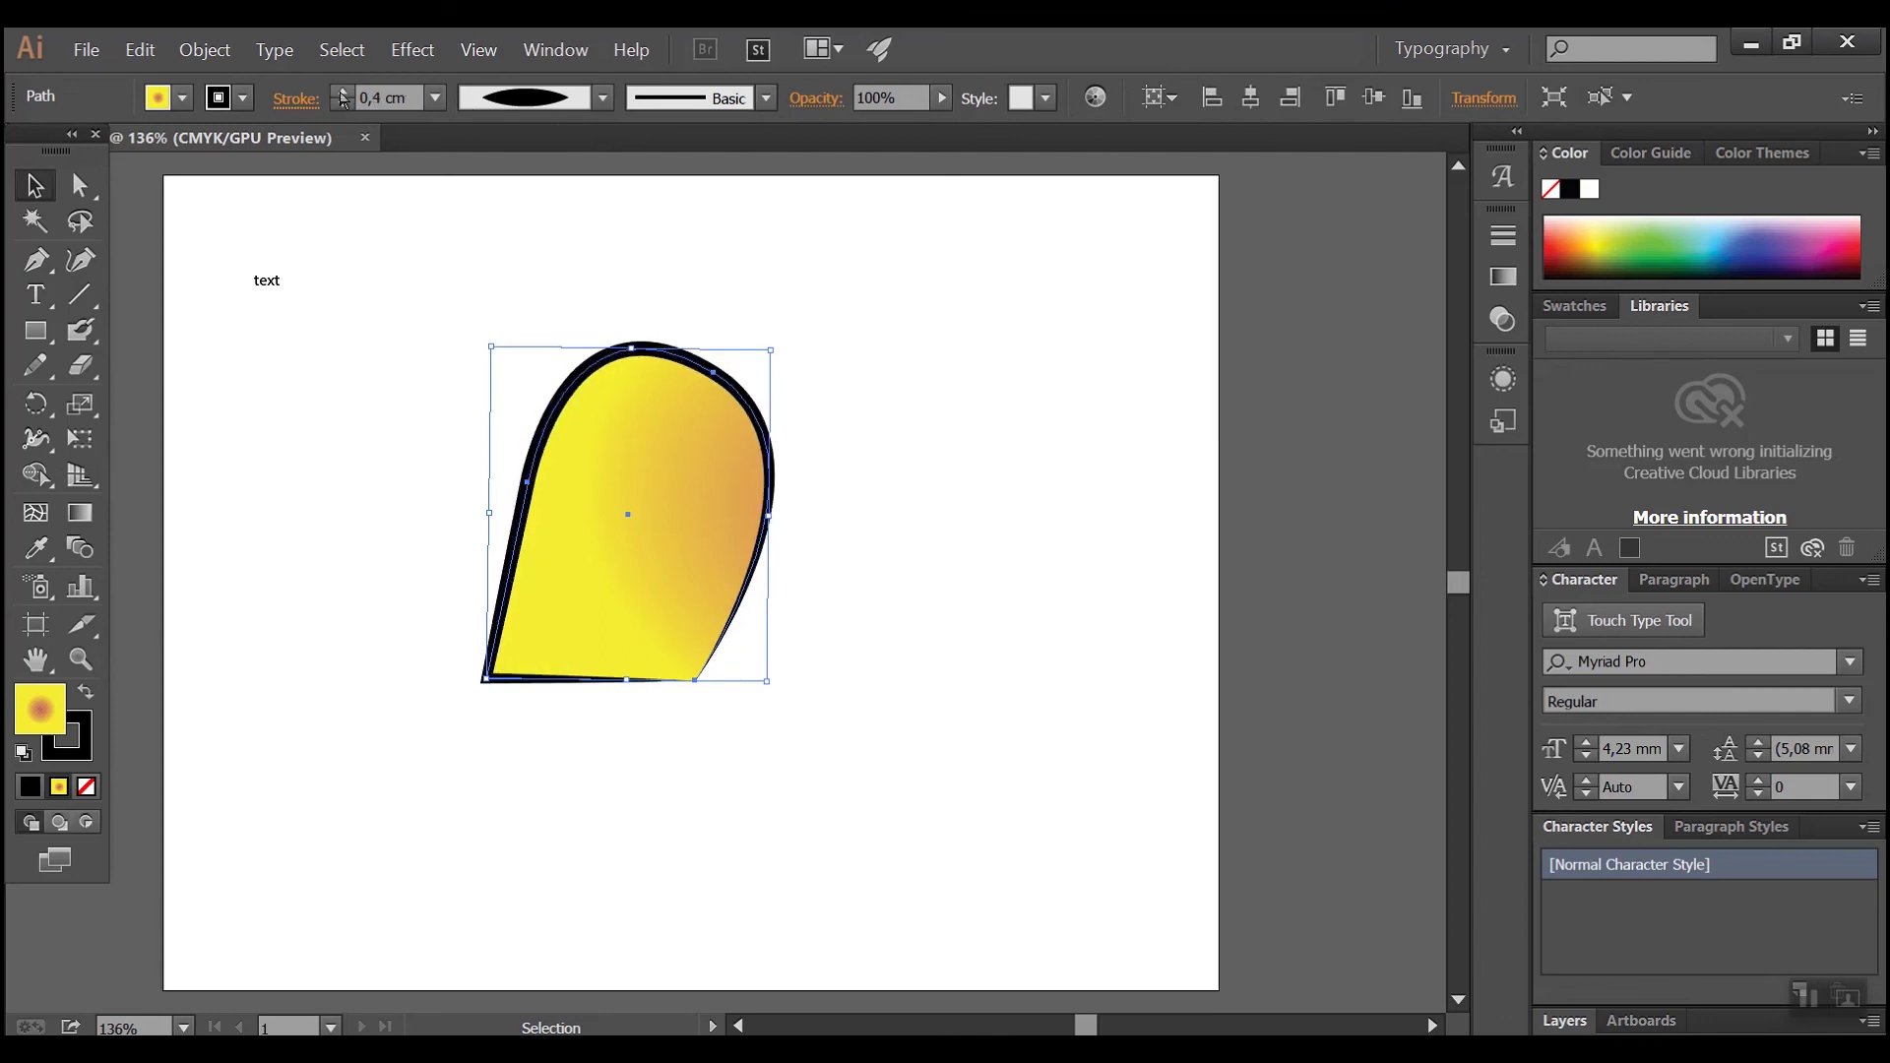
- Try other width profiles on the shape's stroke, ending with the flat bar profile with pointed ends
click(602, 97)
click(529, 374)
click(603, 98)
click(522, 234)
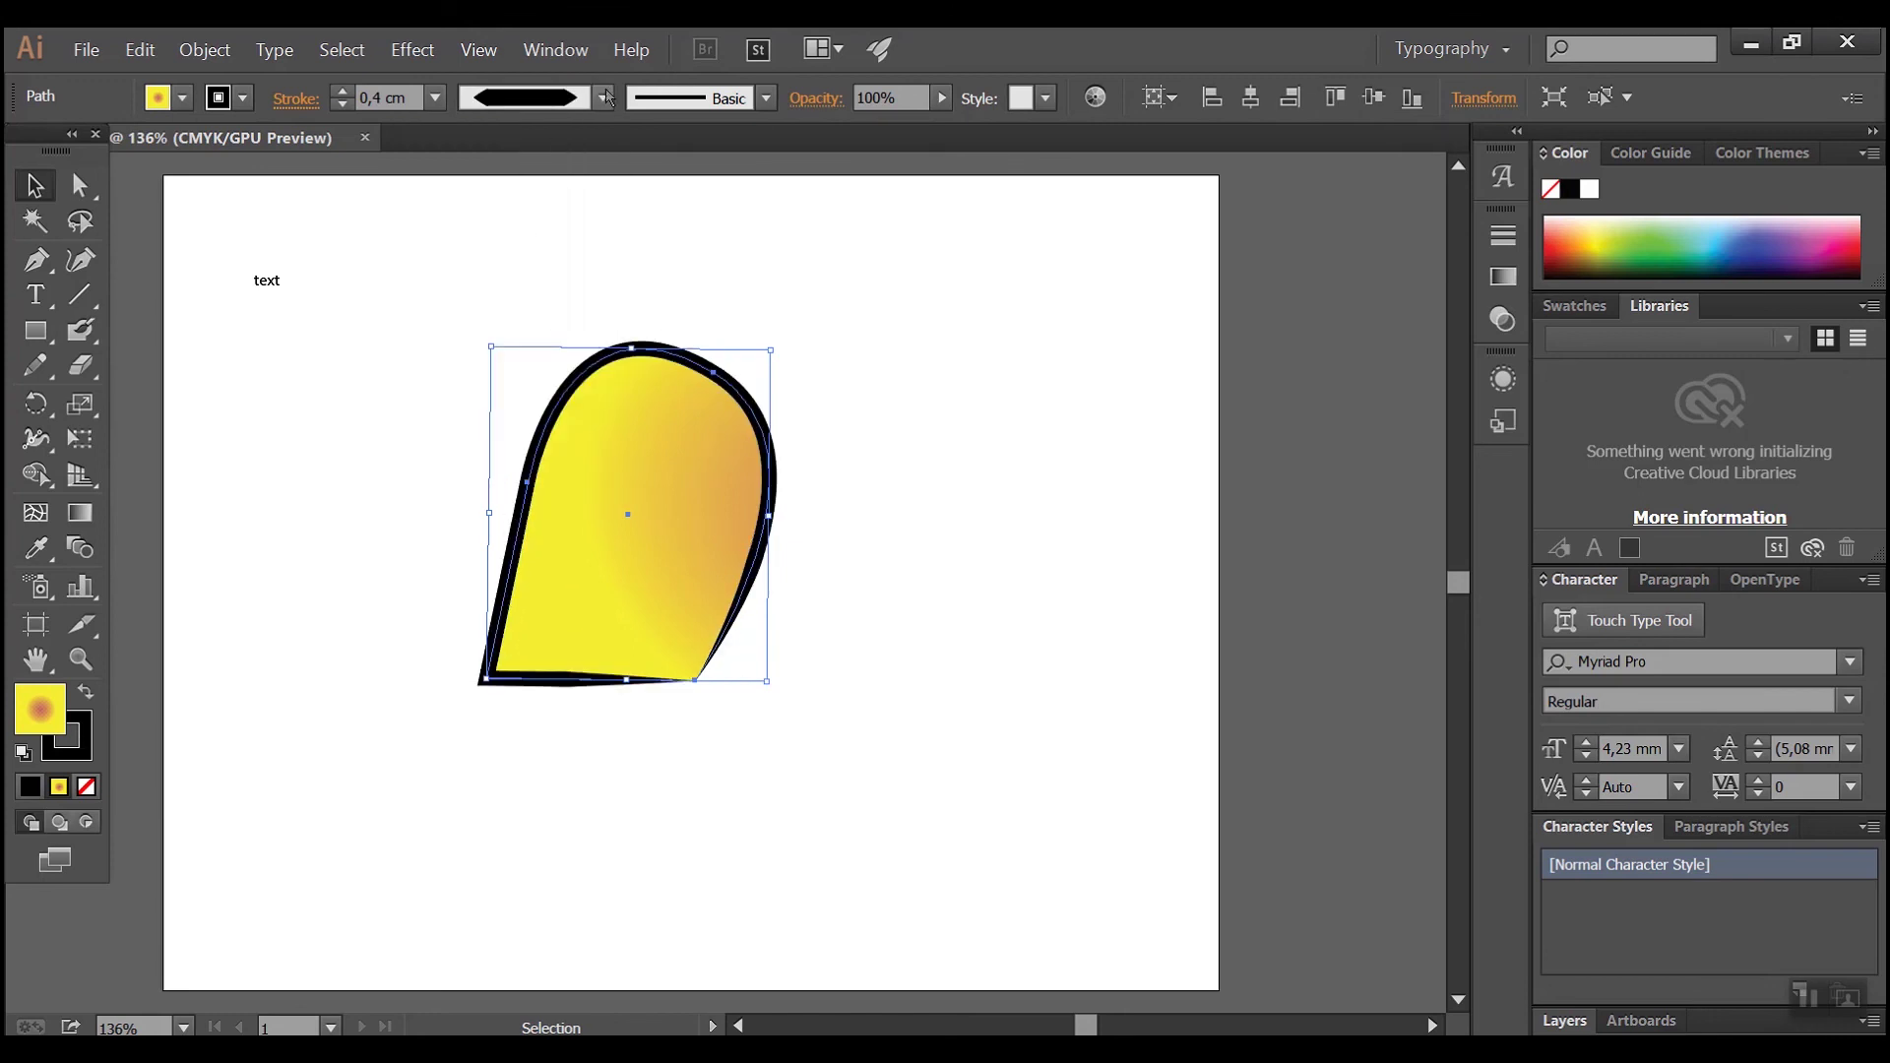
- Replace the Basic brush on the shape's outline with the rough charcoal-like brush
click(766, 98)
click(576, 279)
click(635, 301)
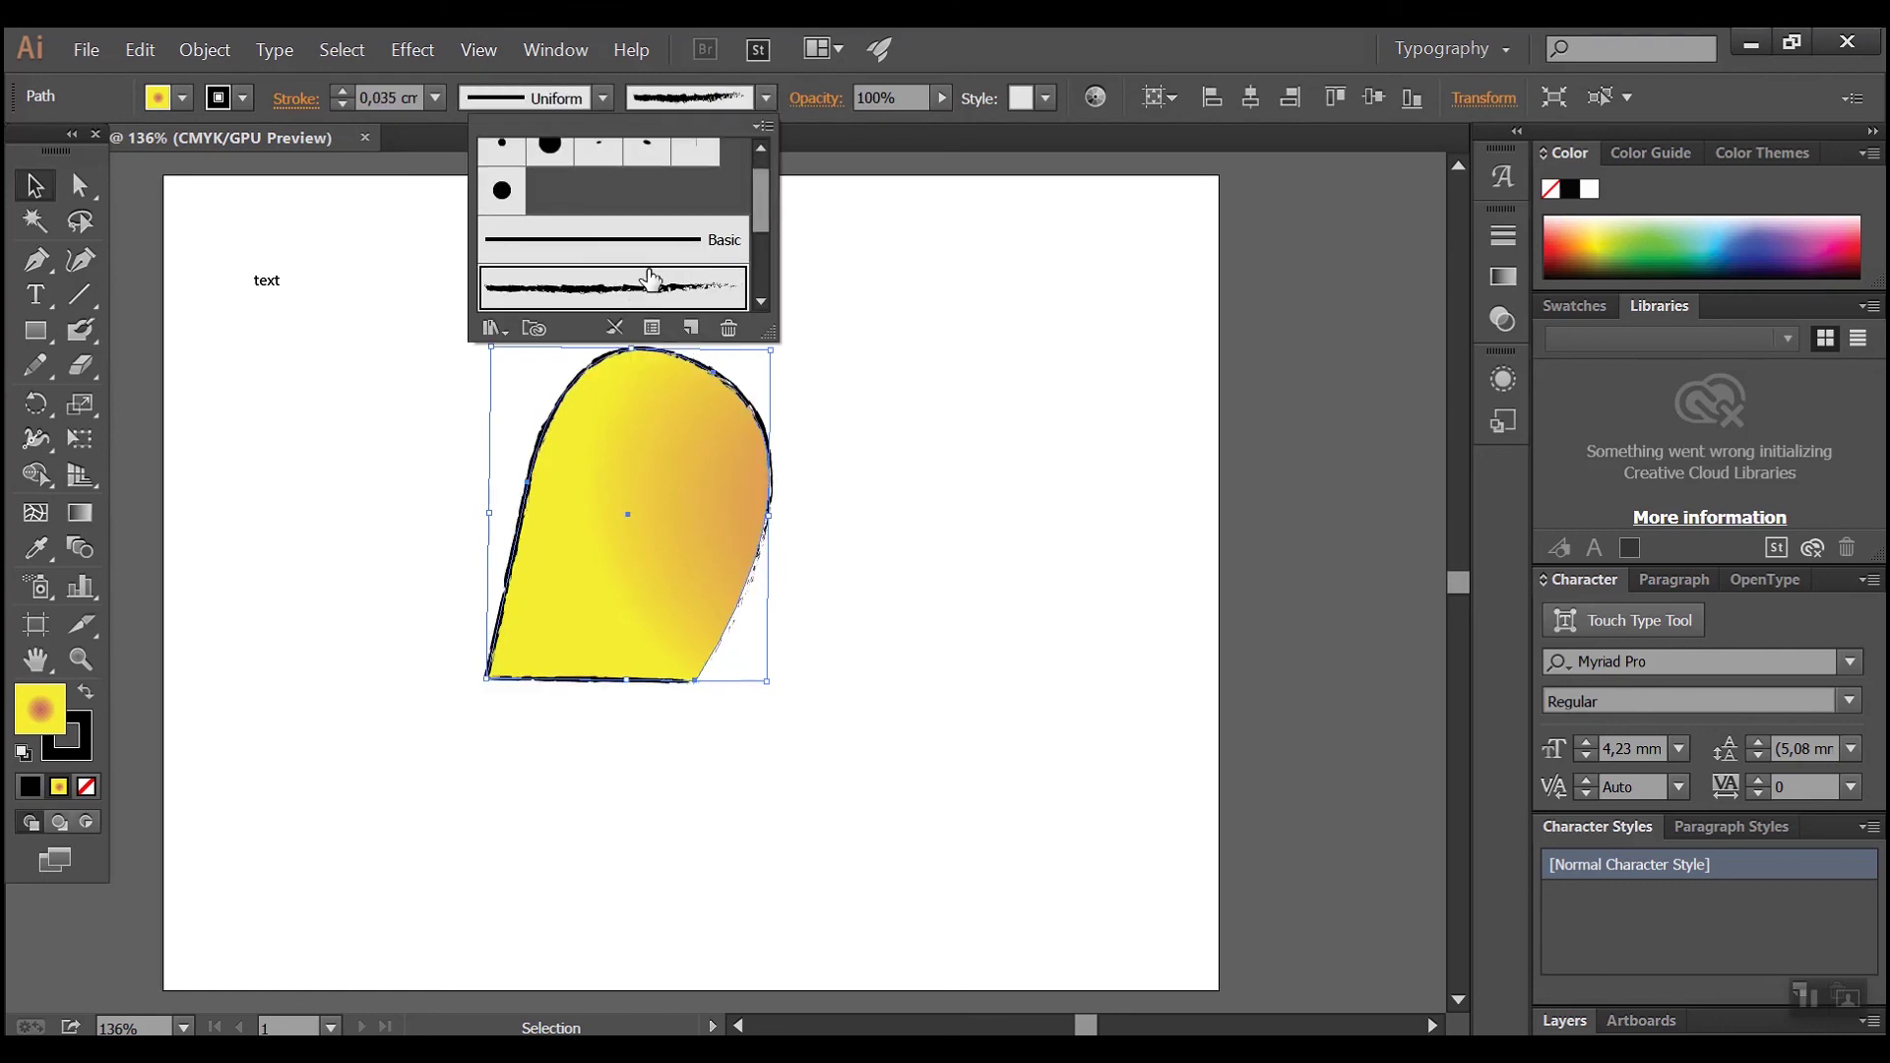
- Reduce the shape's opacity to 76%
click(942, 98)
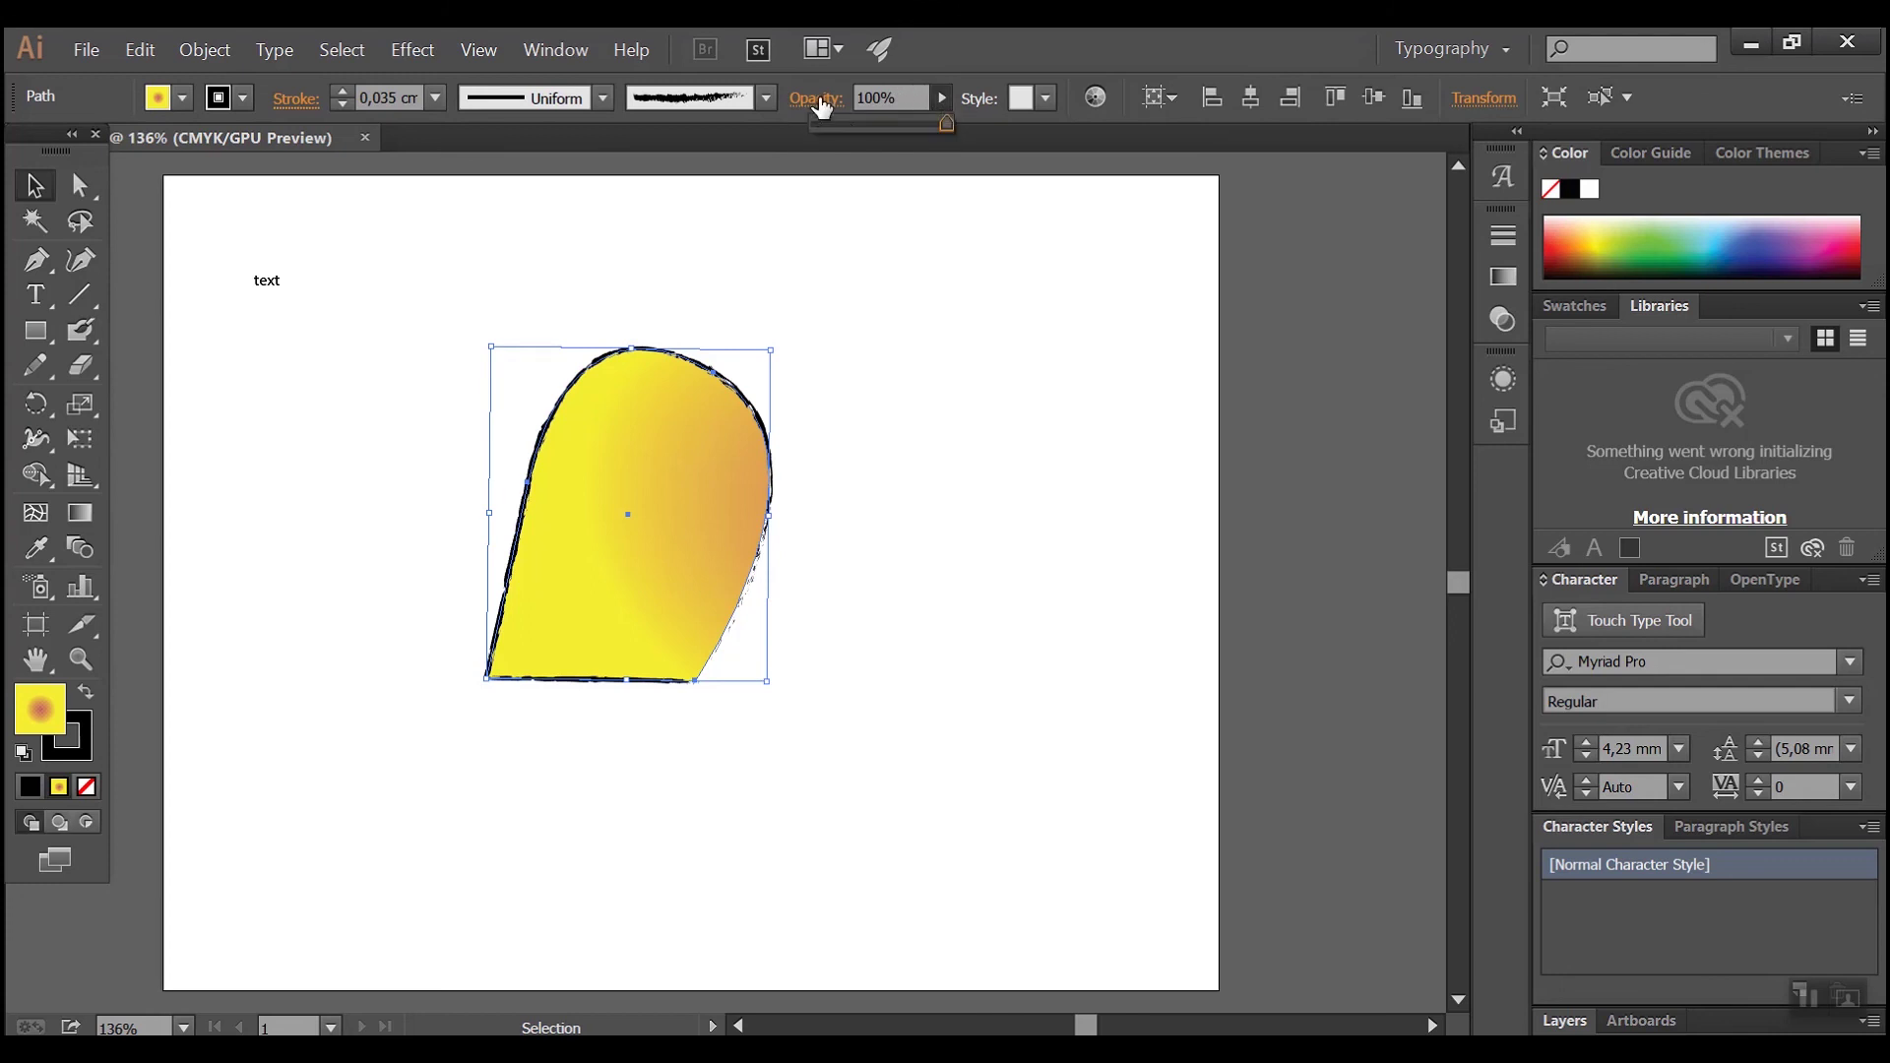
click(886, 124)
mouse_move(886, 124)
mouse_down()
mouse_move(865, 129)
mouse_move(917, 124)
mouse_up()
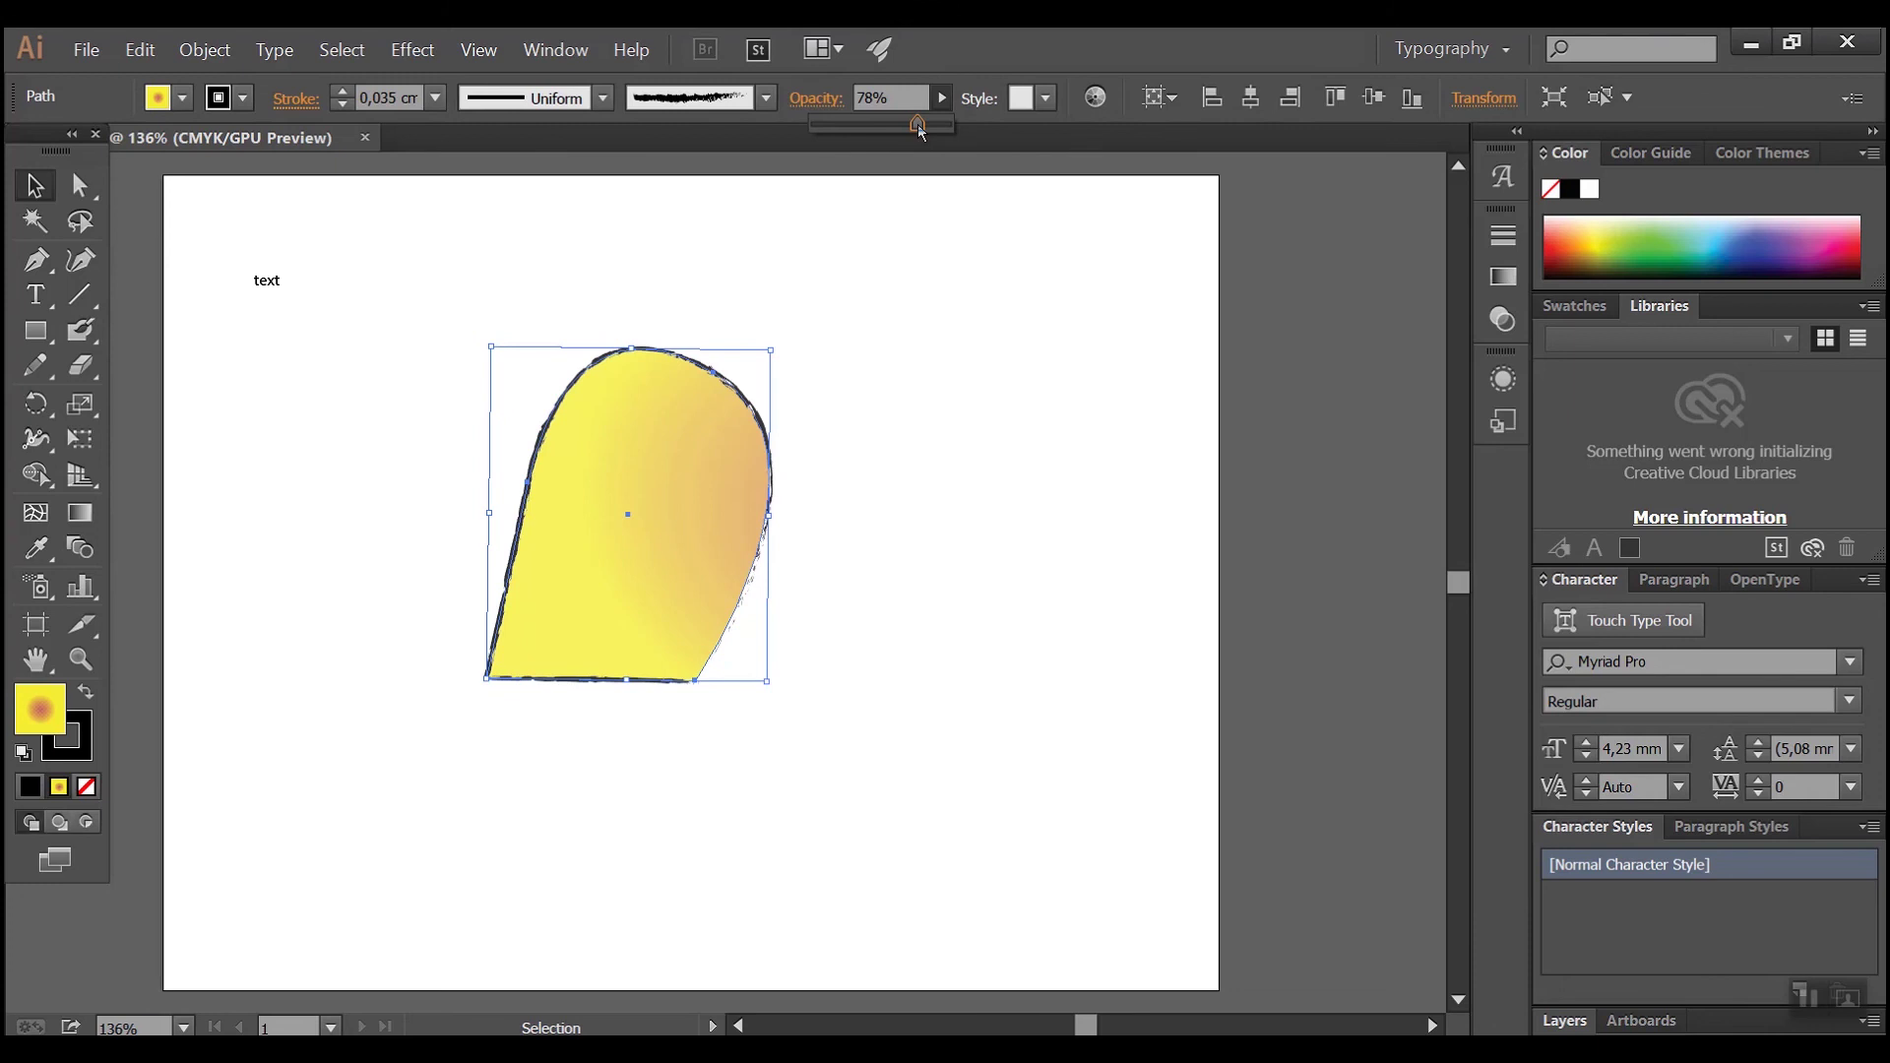
mouse_move(918, 124)
mouse_down()
mouse_move(880, 124)
mouse_move(917, 124)
mouse_up()
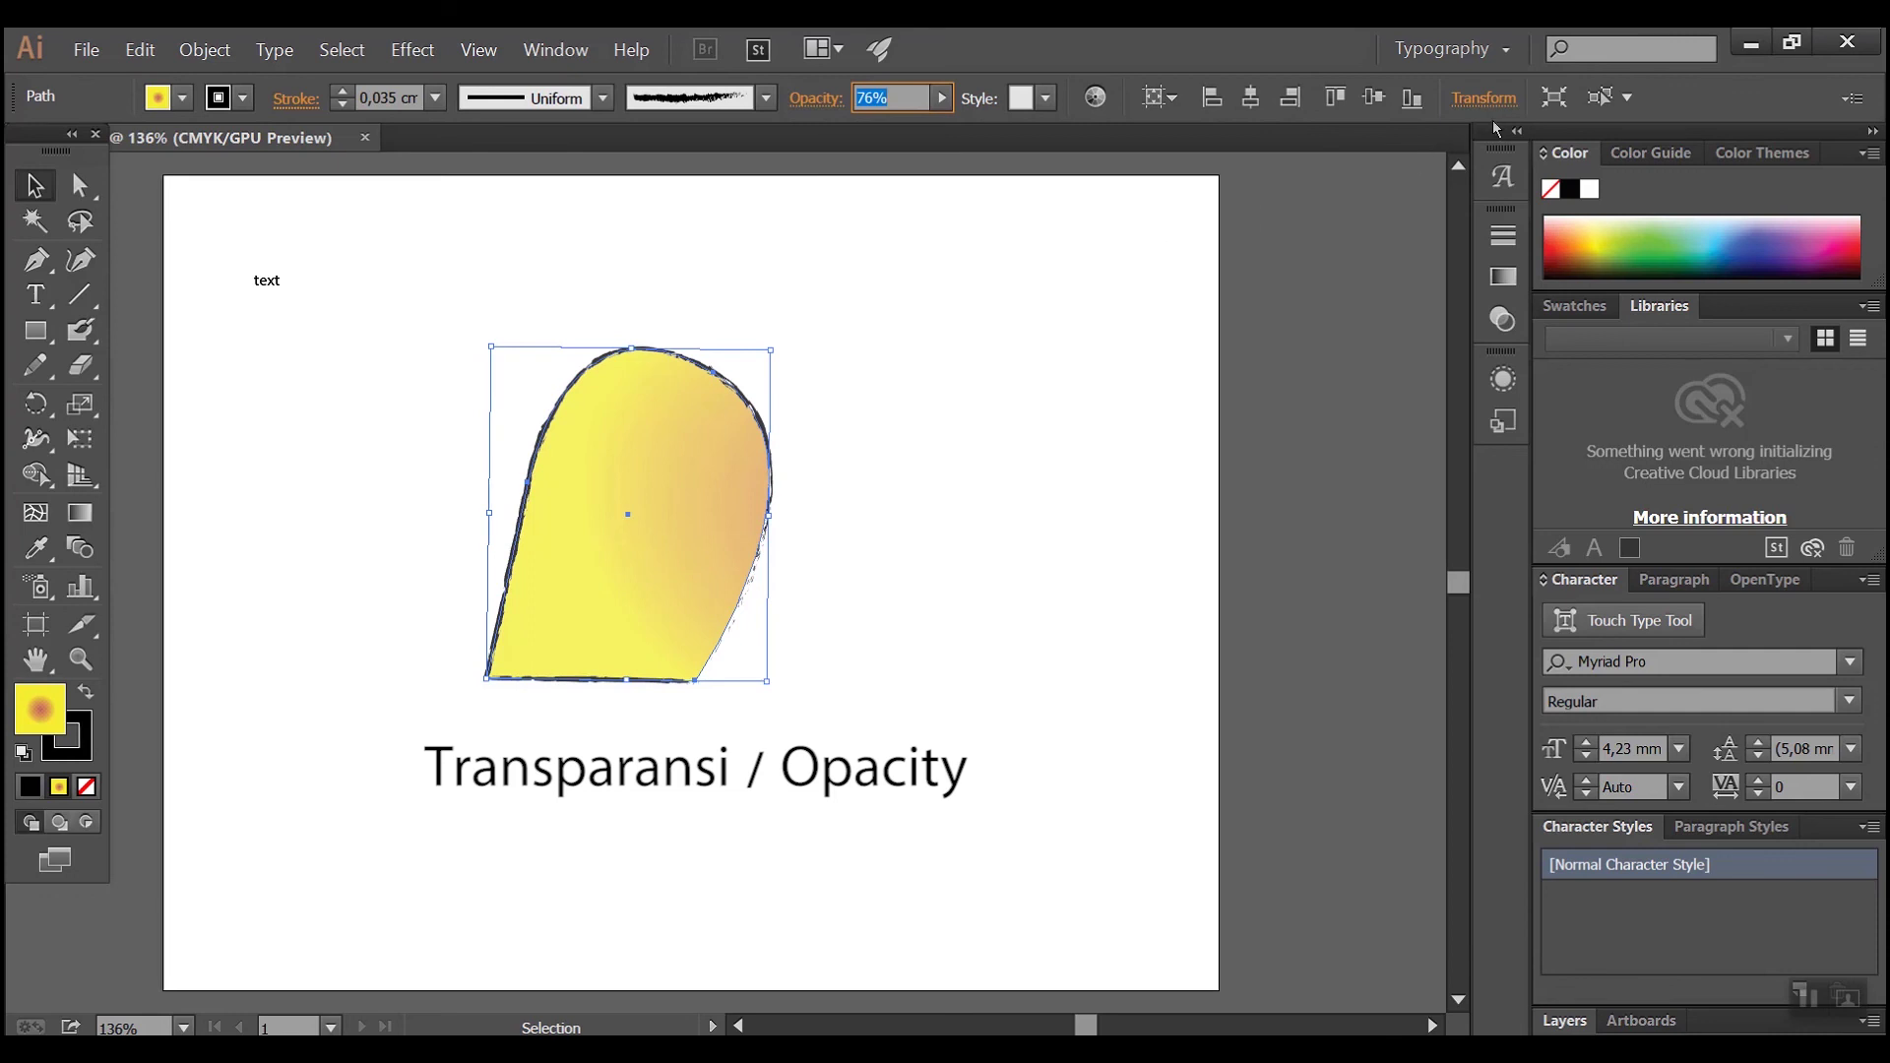
- Center the shape horizontally and vertically on the artboard, using Align to Artboard as the reference
click(1175, 98)
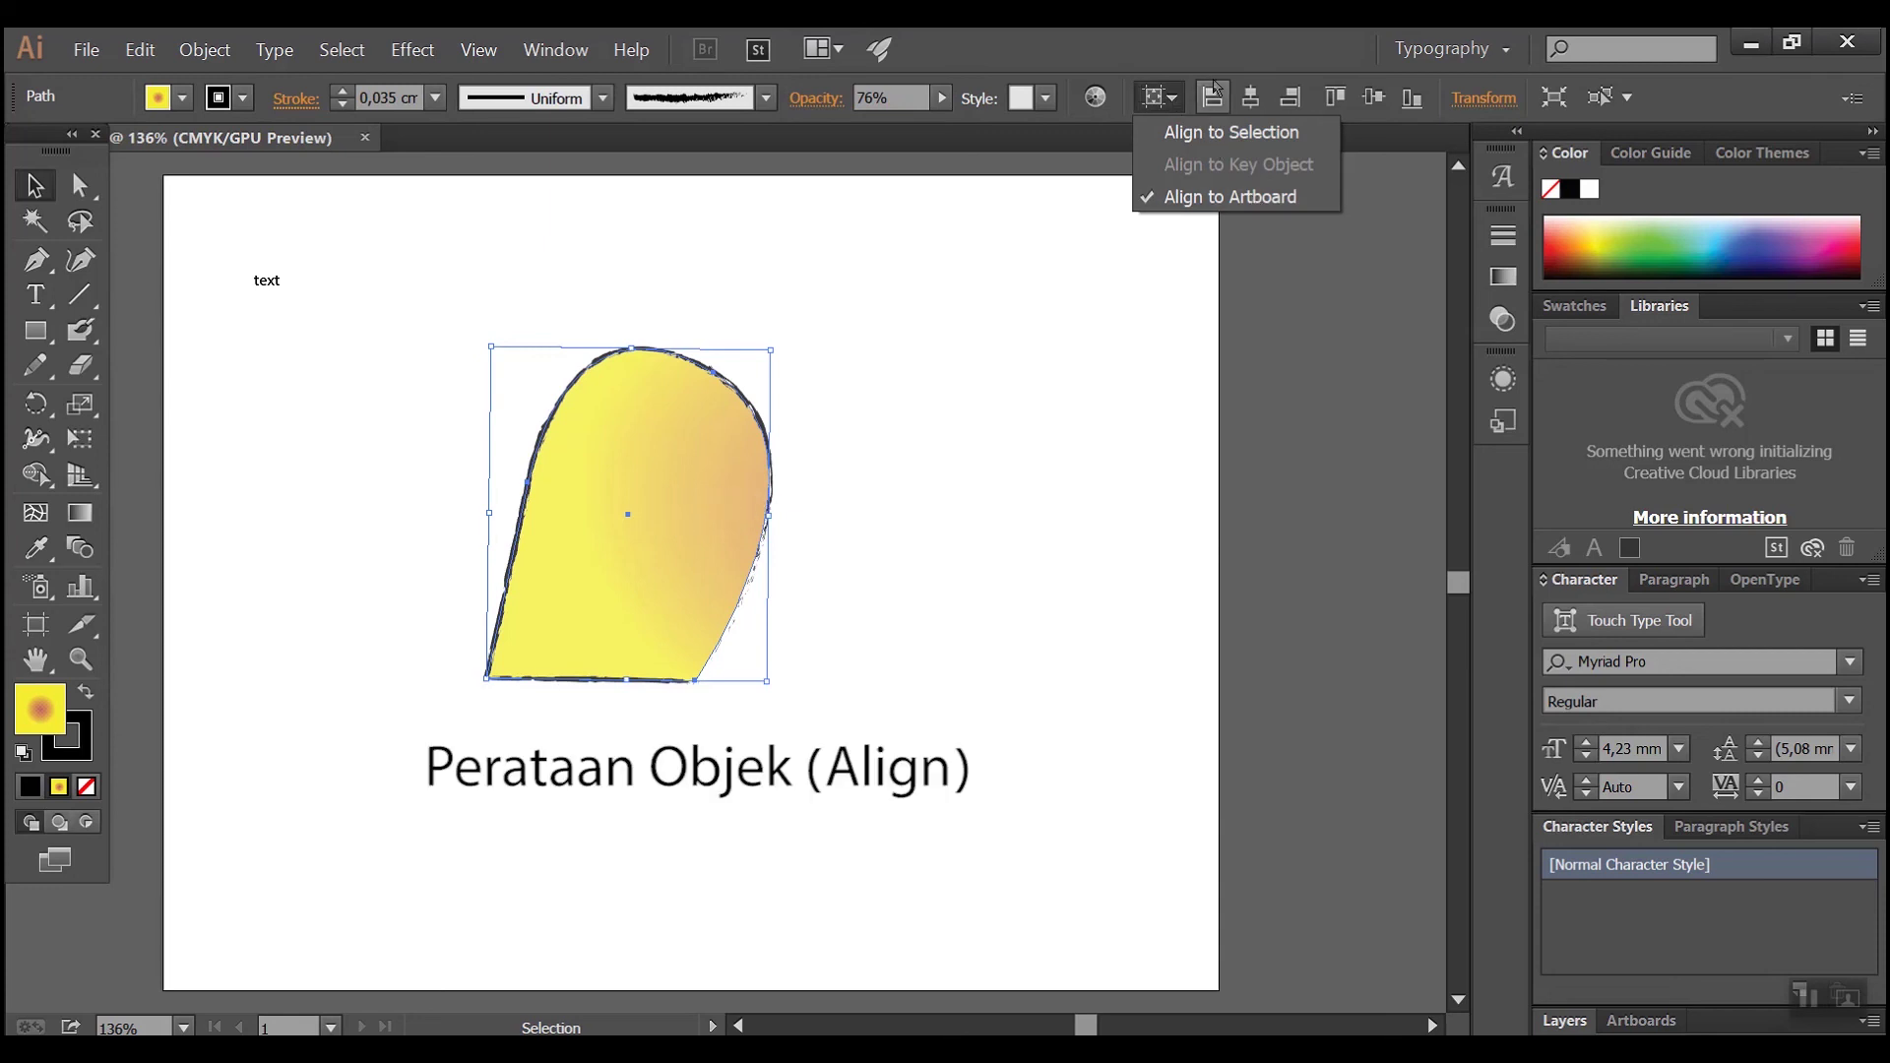
click(1253, 197)
click(1251, 97)
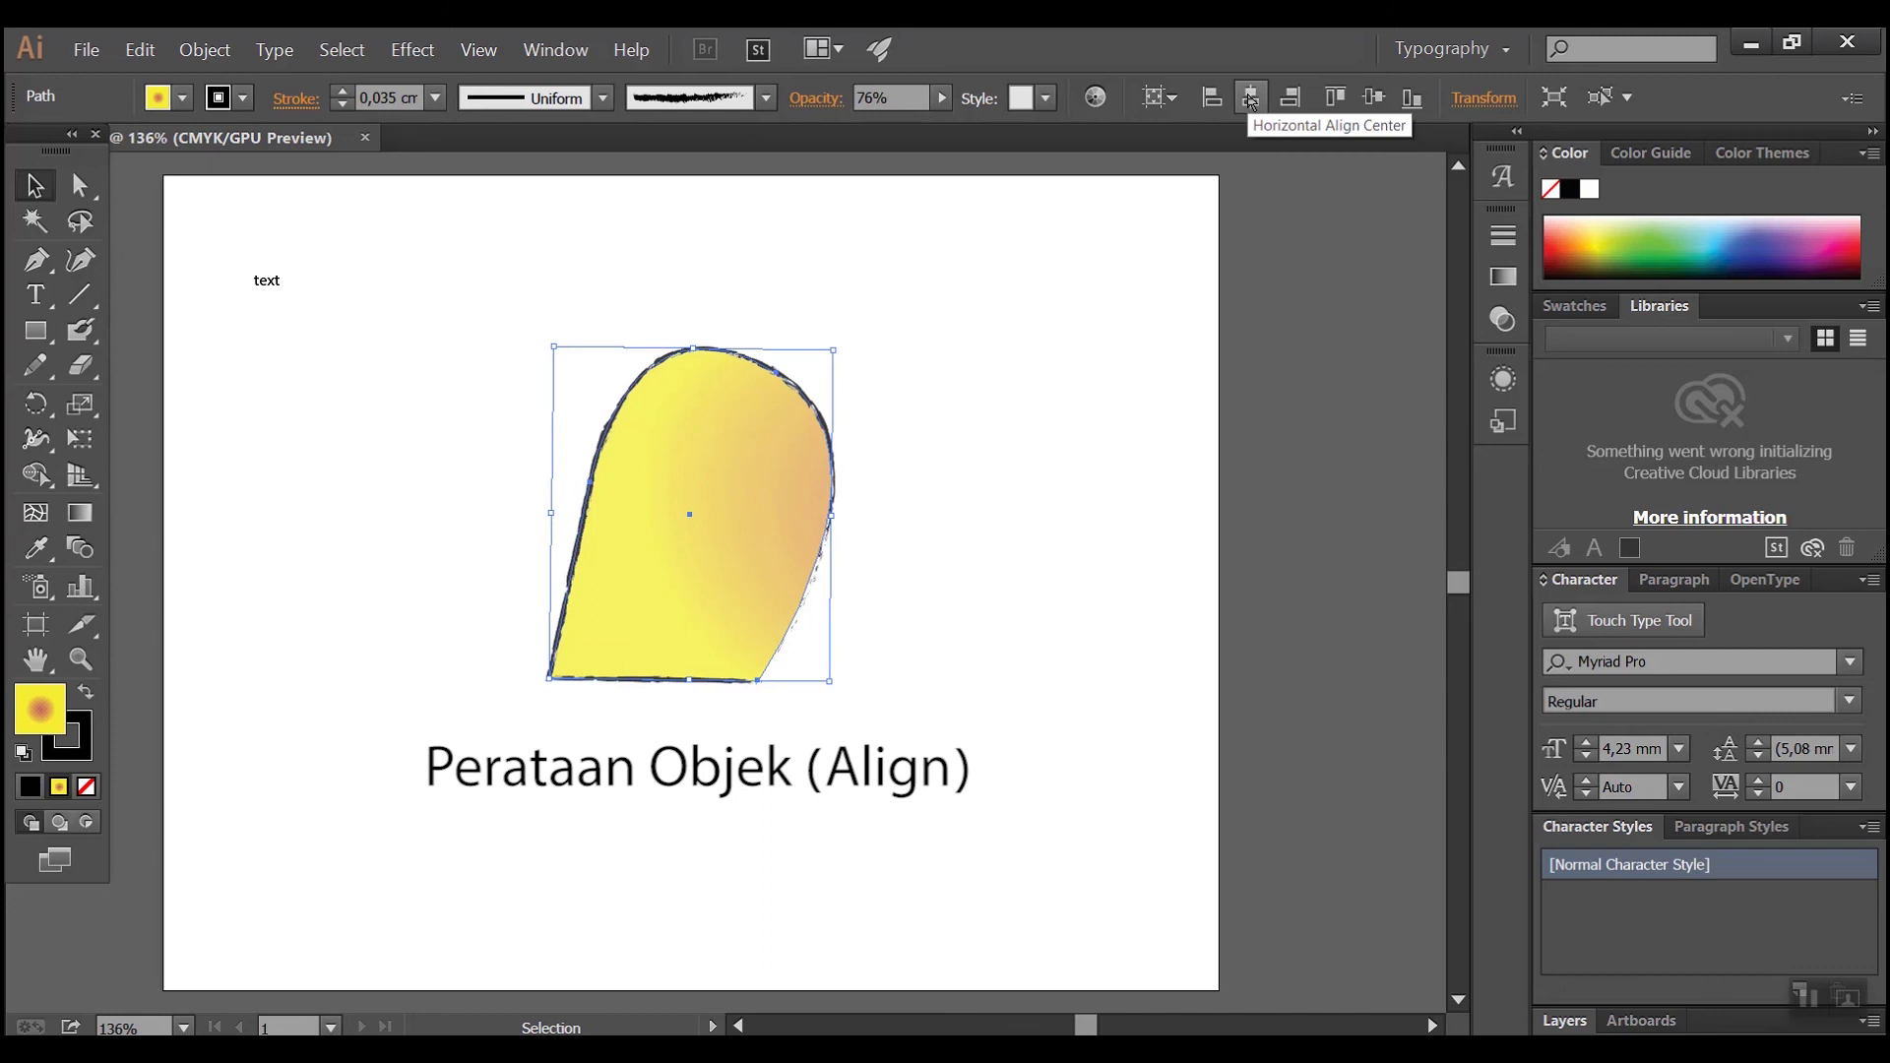
click(1375, 99)
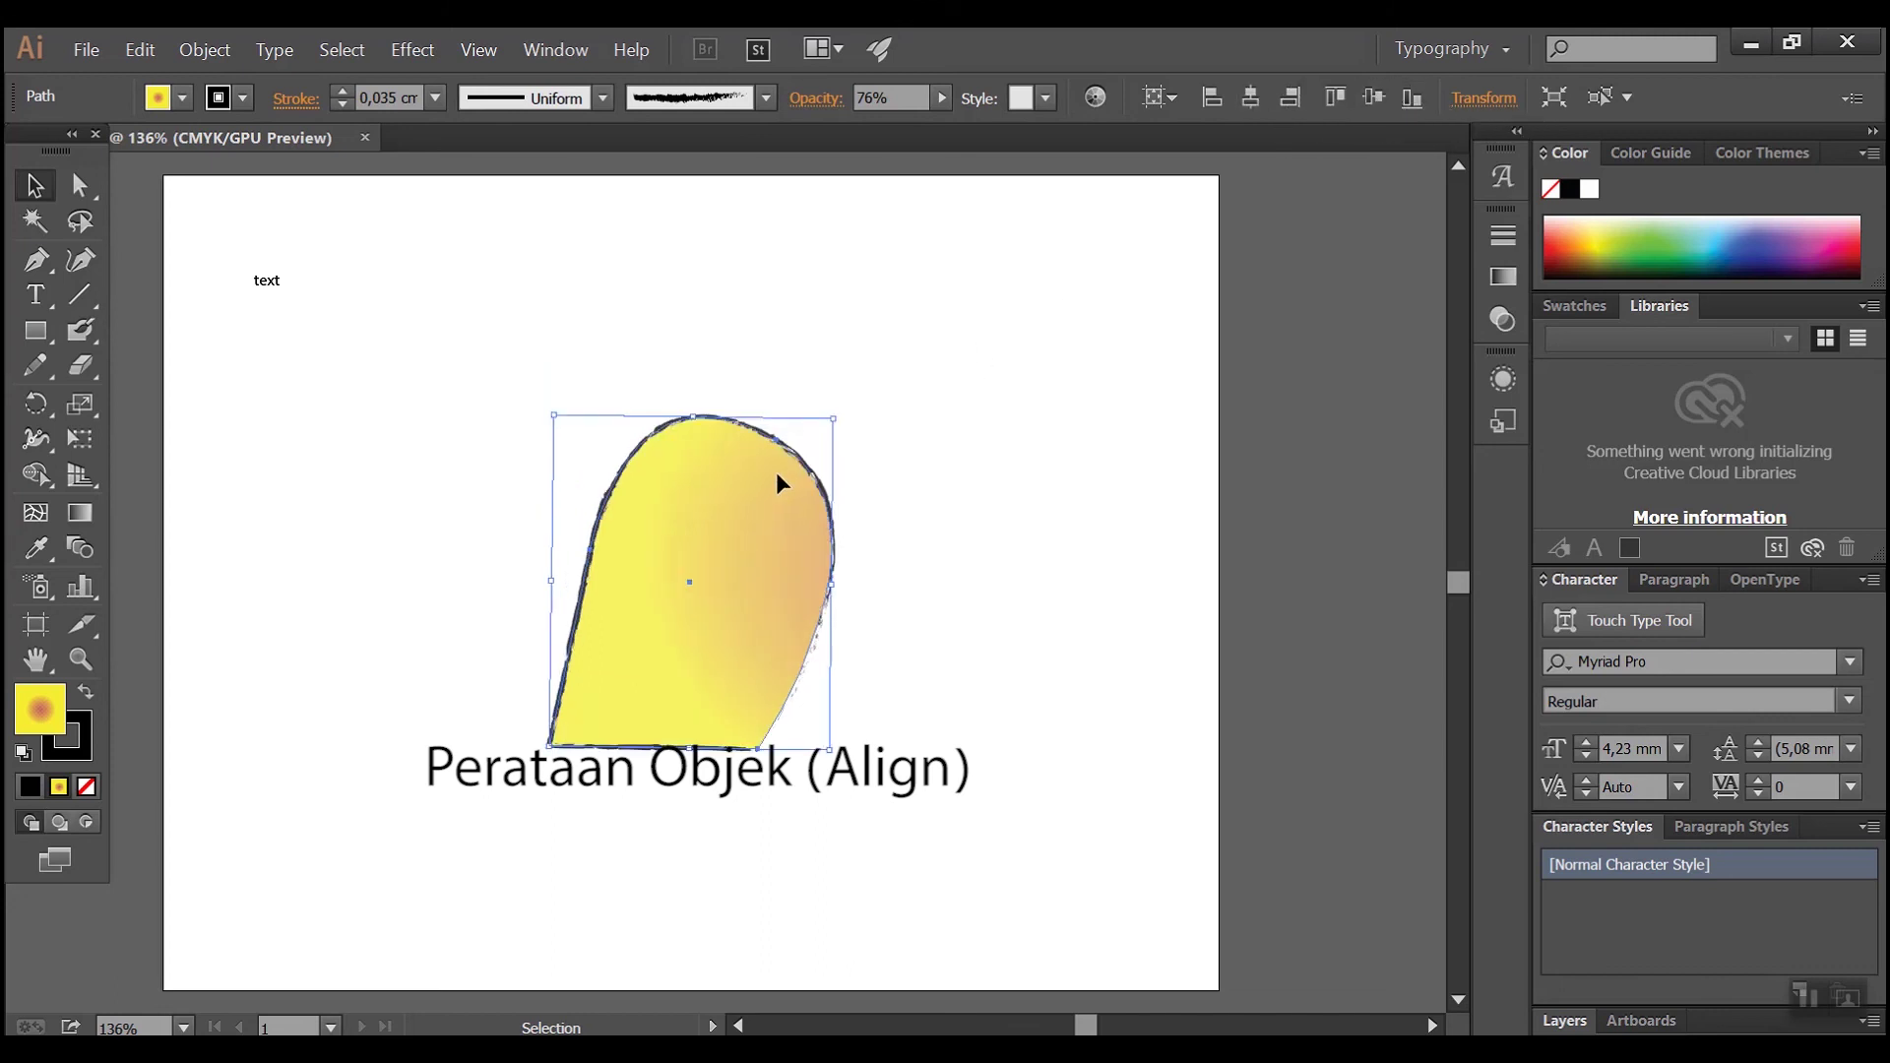
- Duplicate the shape up and to its right, and move the original left so the two no longer overlap
drag(771, 469, 965, 396)
drag(557, 278, 1030, 811)
click(458, 477)
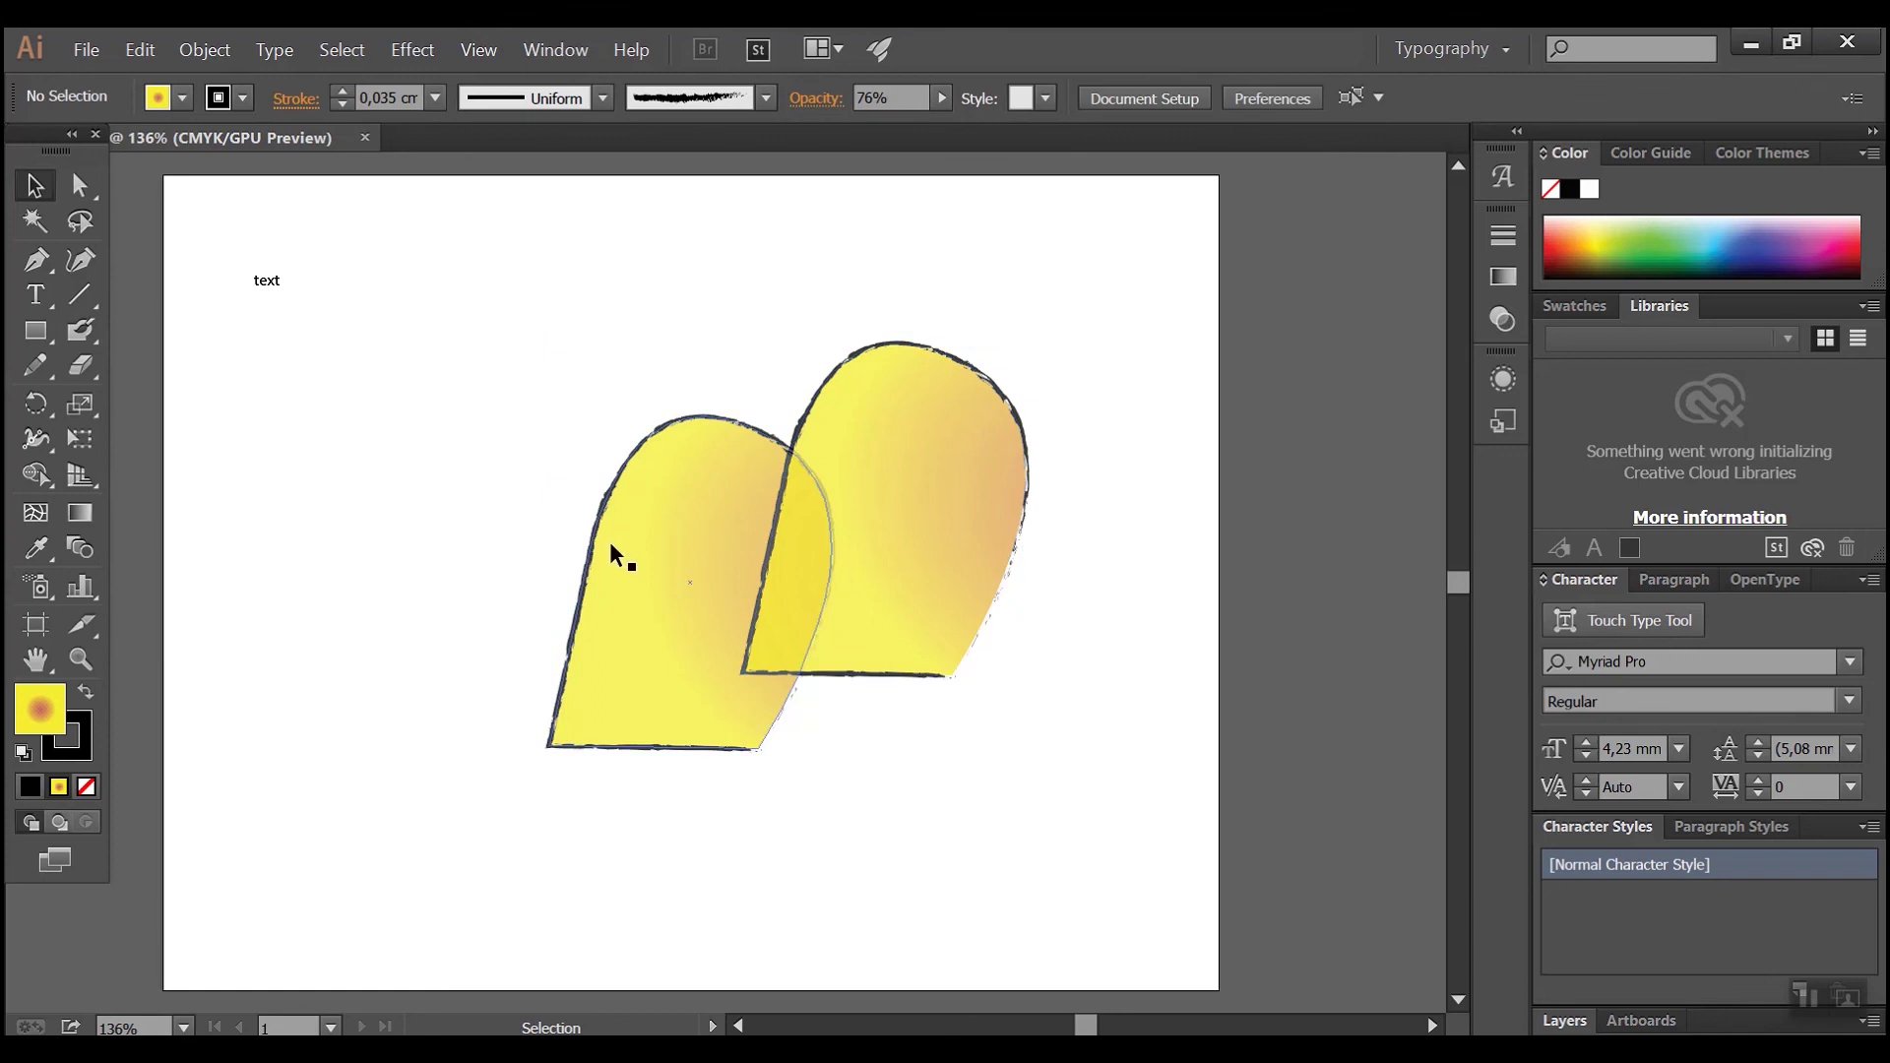
drag(657, 553, 537, 523)
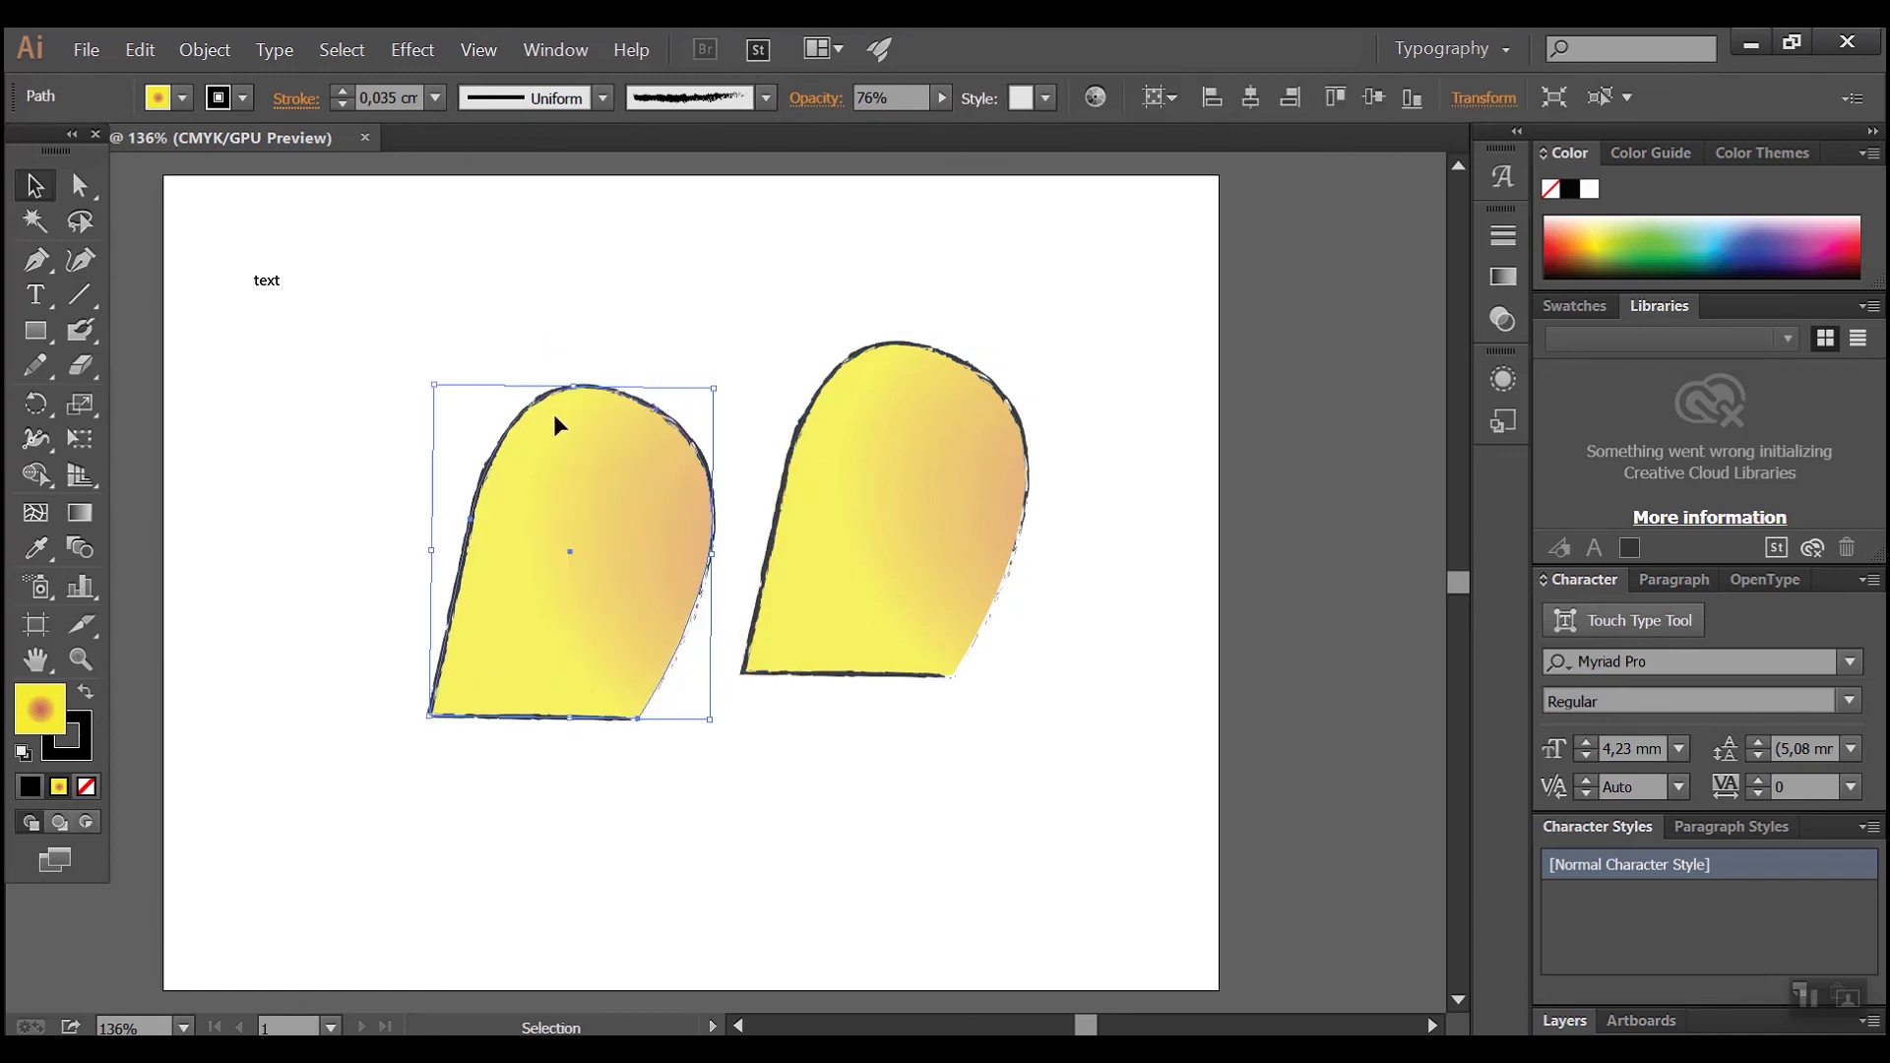
- Select both shapes with one selection area, deselect them, and reselect both by adding the second to the first
drag(363, 278, 1191, 853)
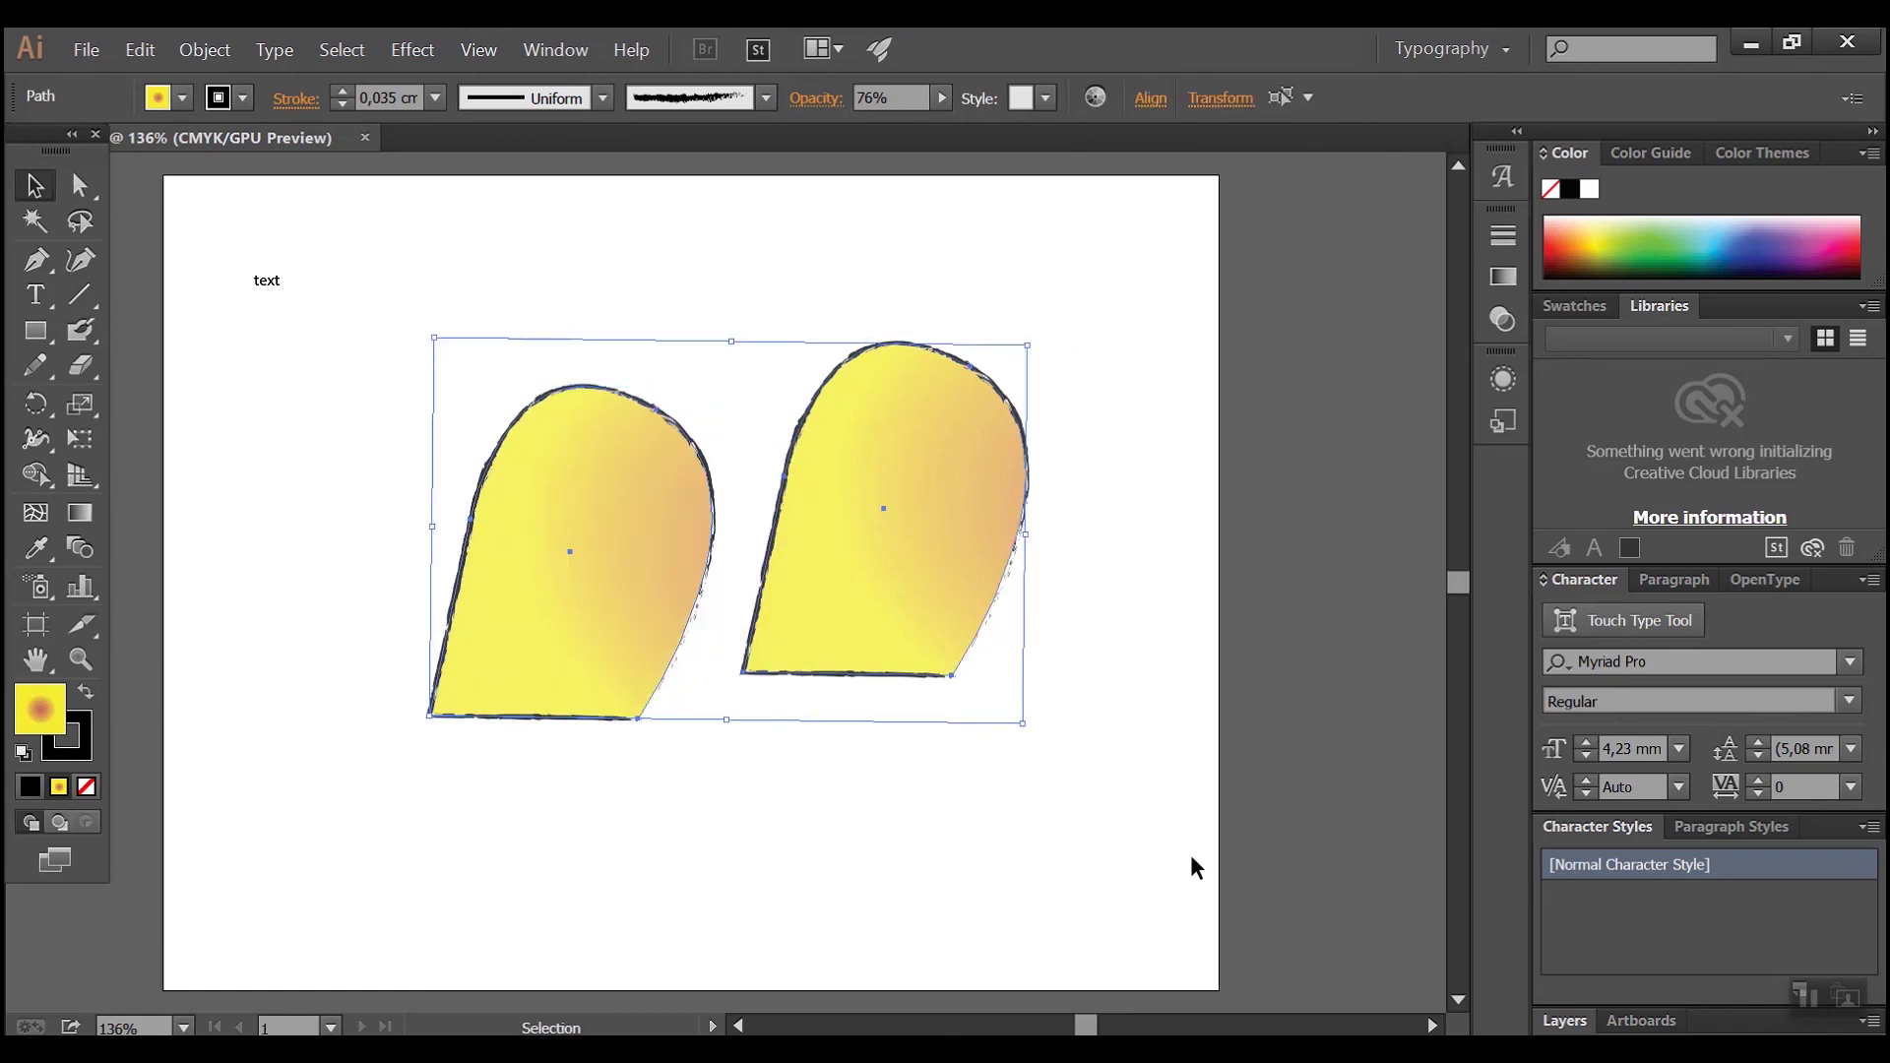
click(806, 721)
click(656, 596)
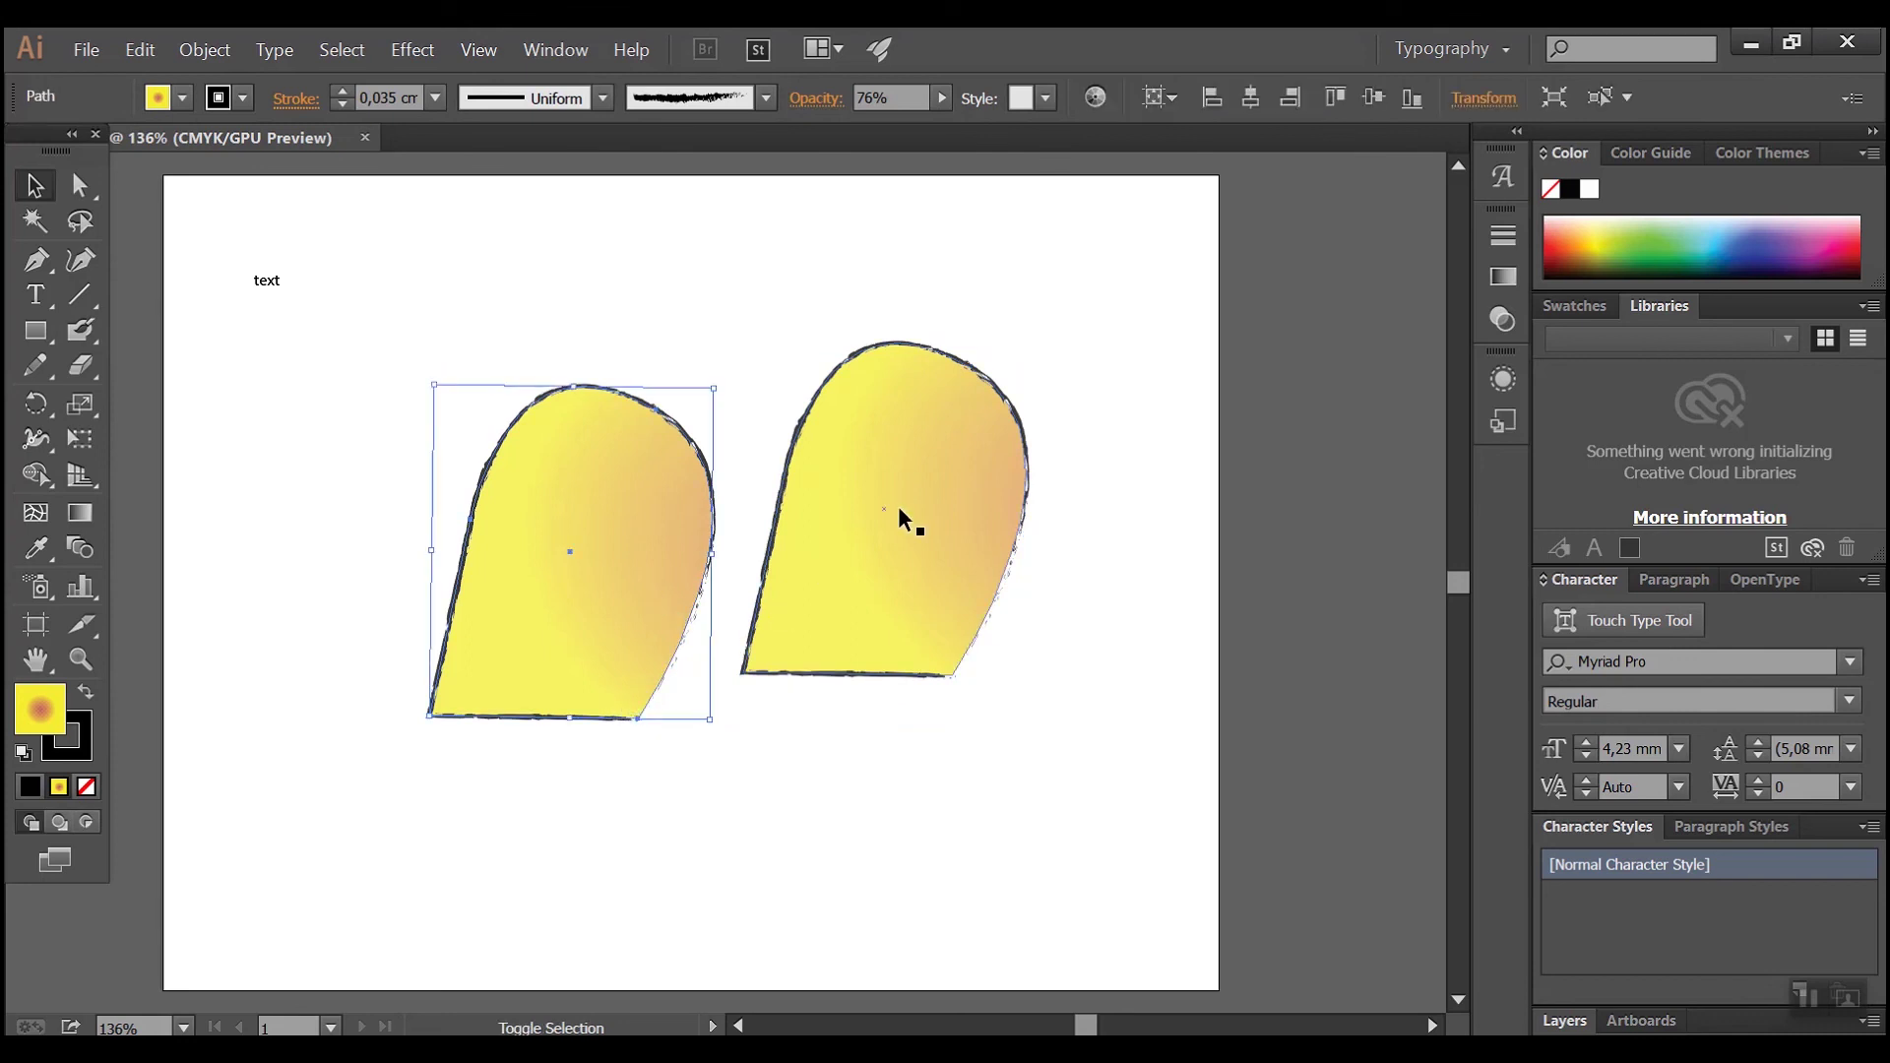
shift+click(920, 488)
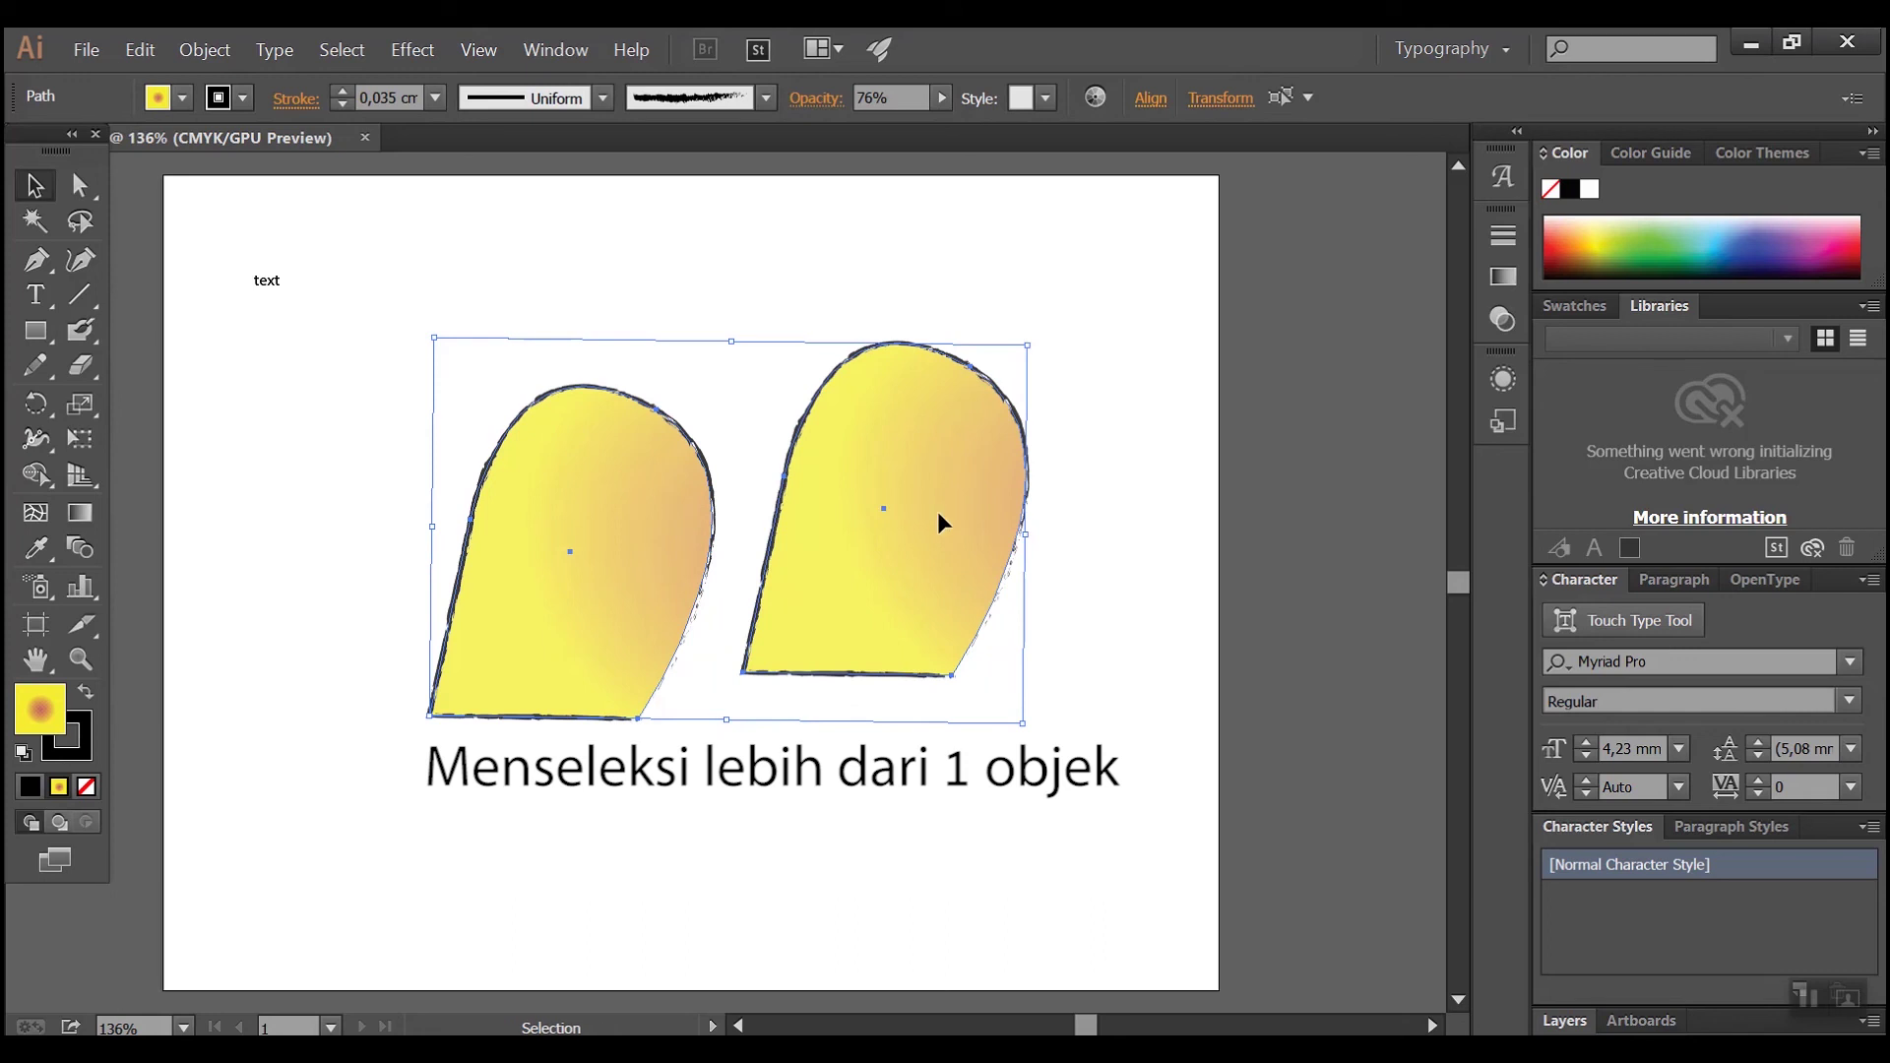
- Align the two selected shapes by their vertical centers on the artboard, trying bottom alignment in between
click(1151, 100)
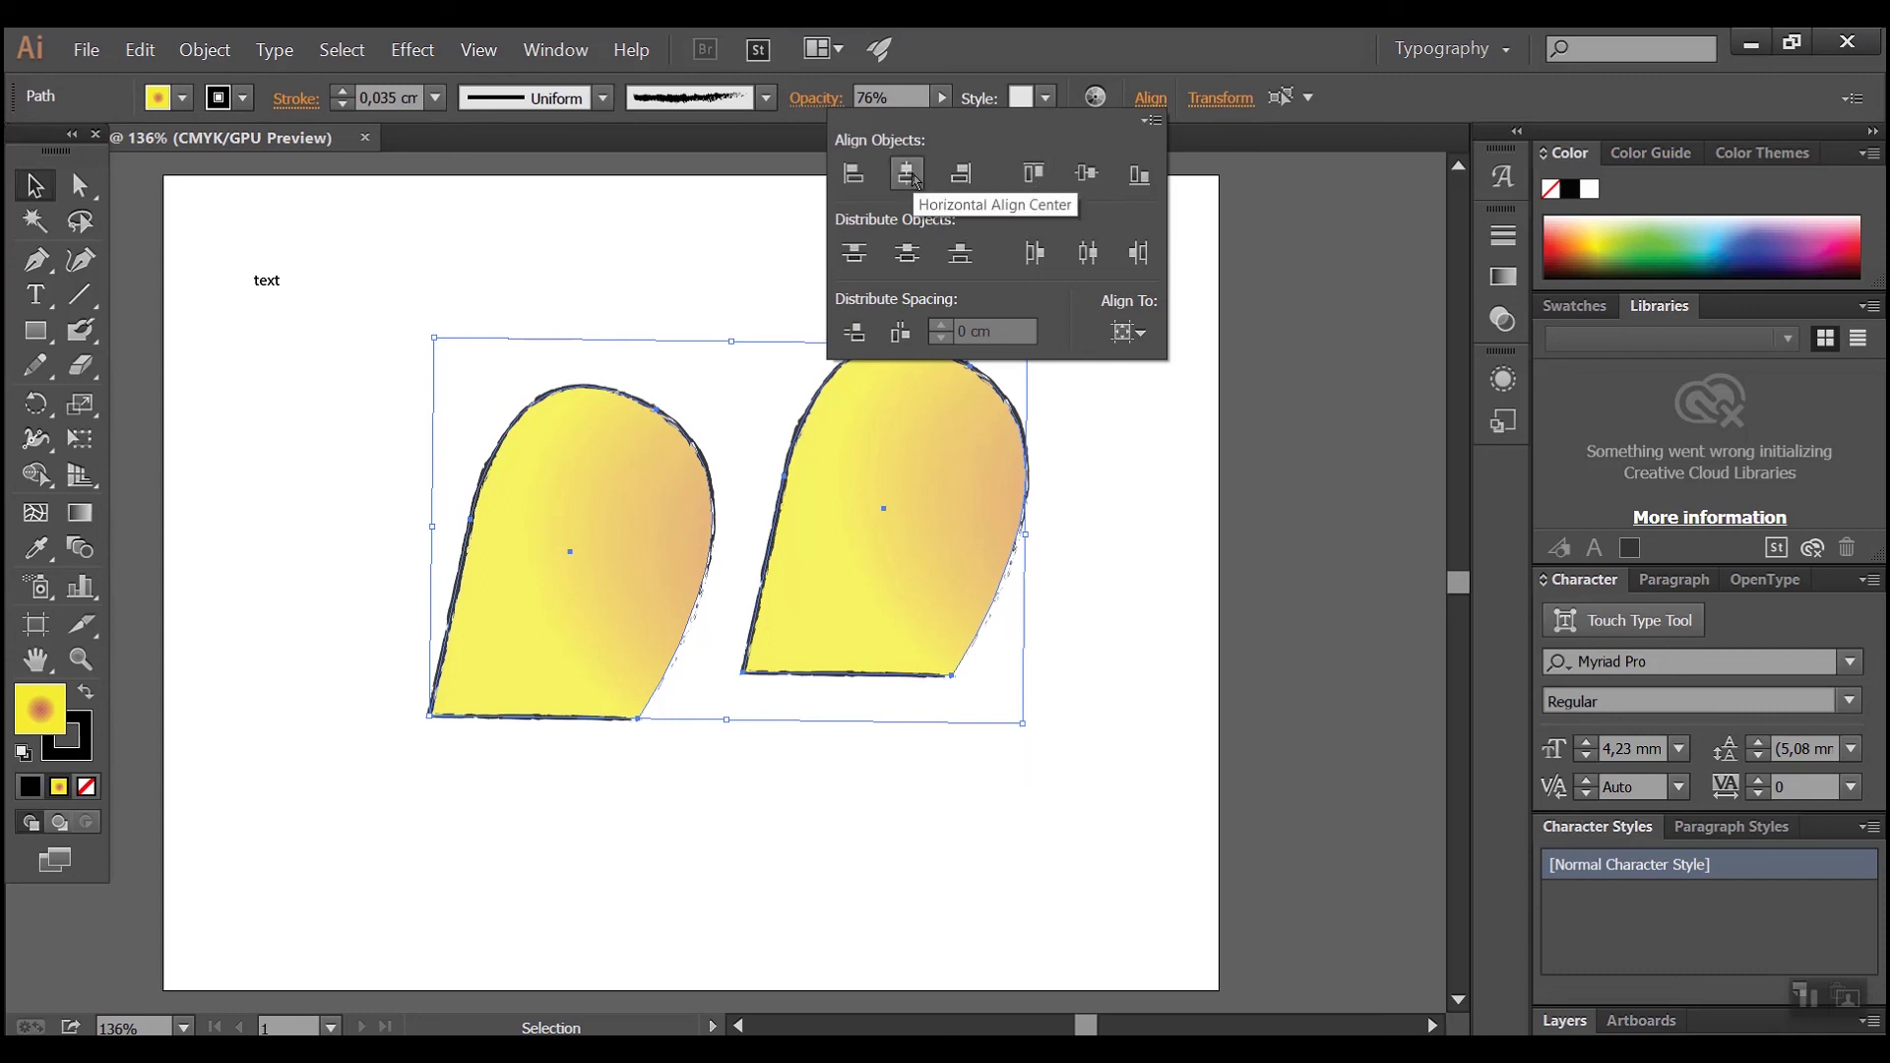
click(1095, 179)
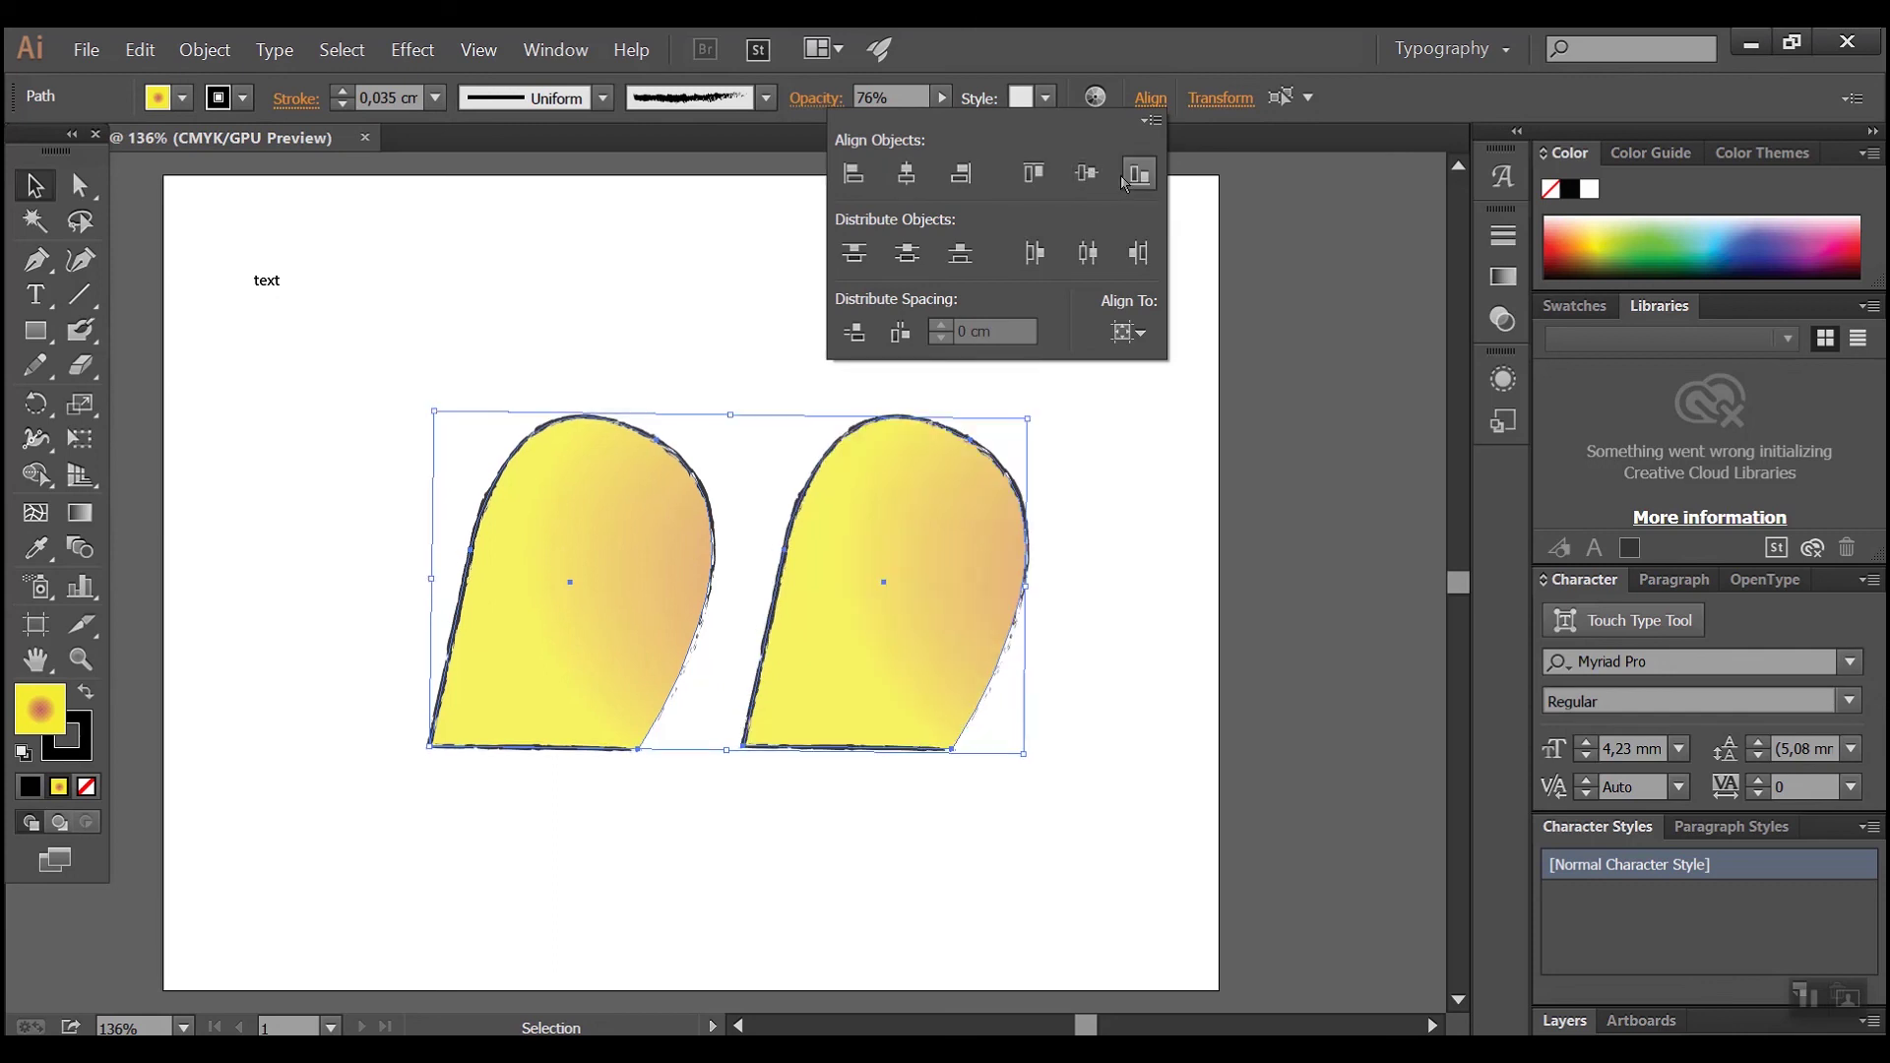
click(1139, 174)
click(1083, 177)
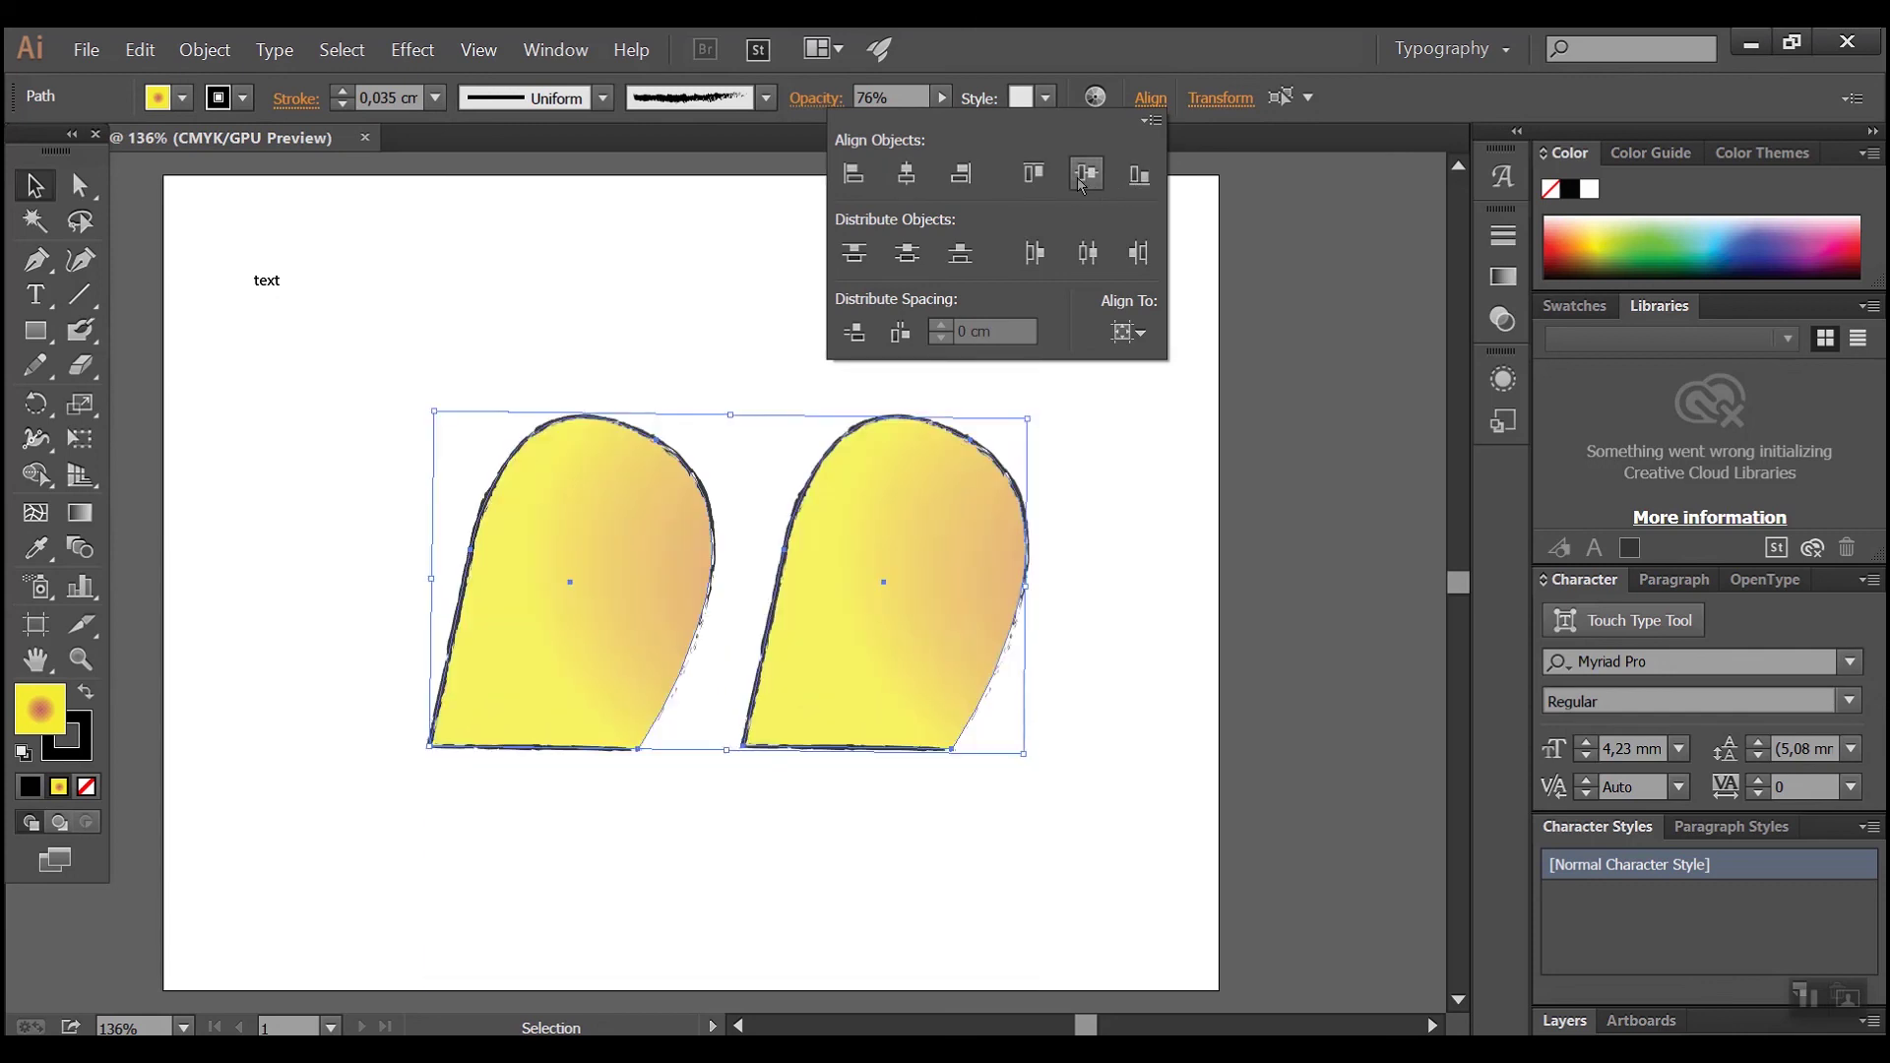